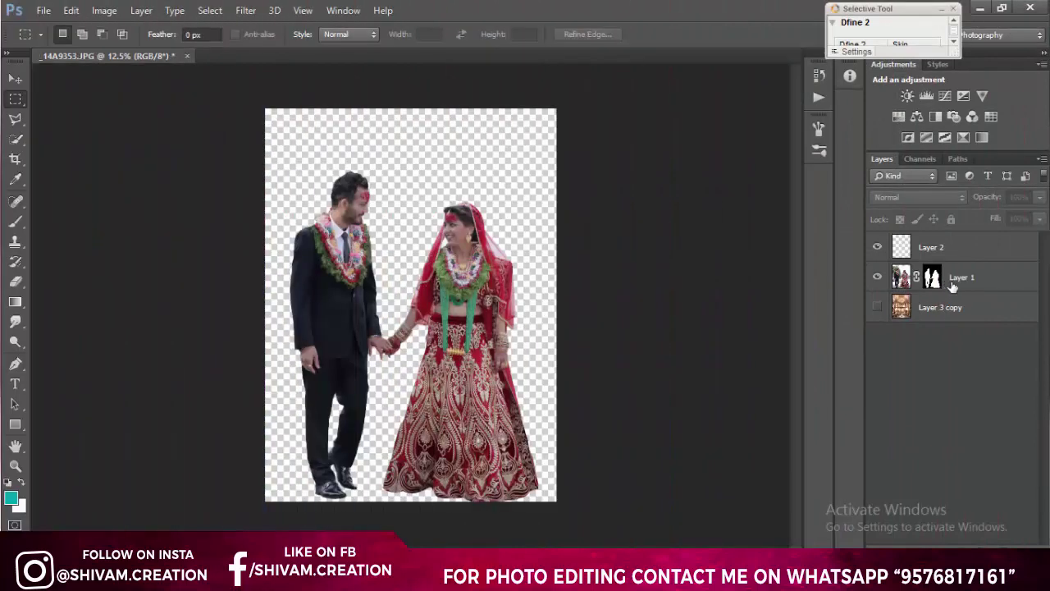
Step: Select Layer 1, the cut-out wedding couple layer
left_click(955, 283)
Step: Apply Layer 1's mask permanently and show the palace background layer, Layer 3 copy
left_click(933, 277)
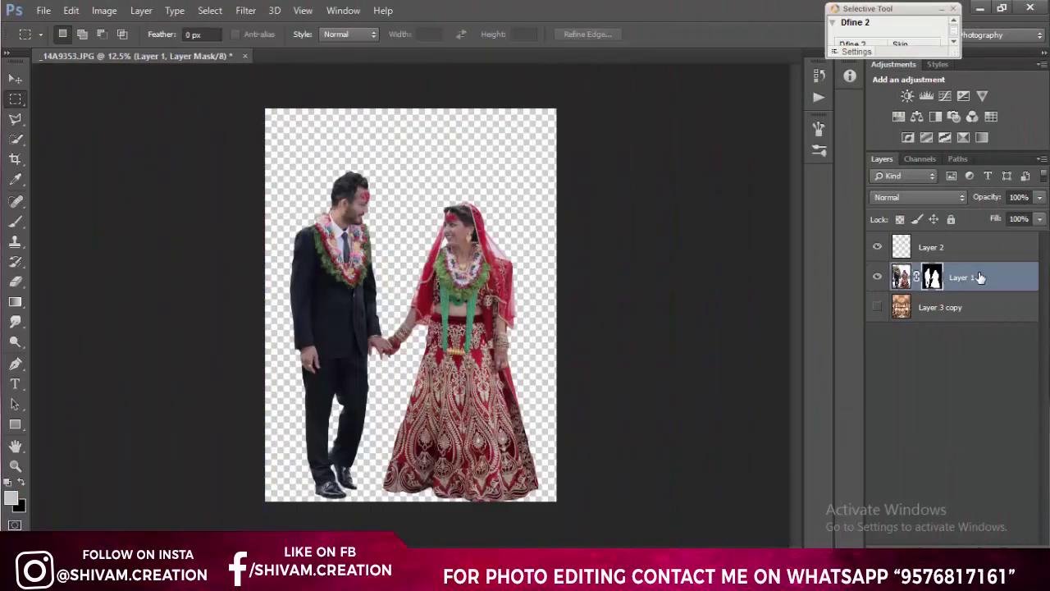
right_click(932, 277)
left_click(932, 326)
left_click(903, 316)
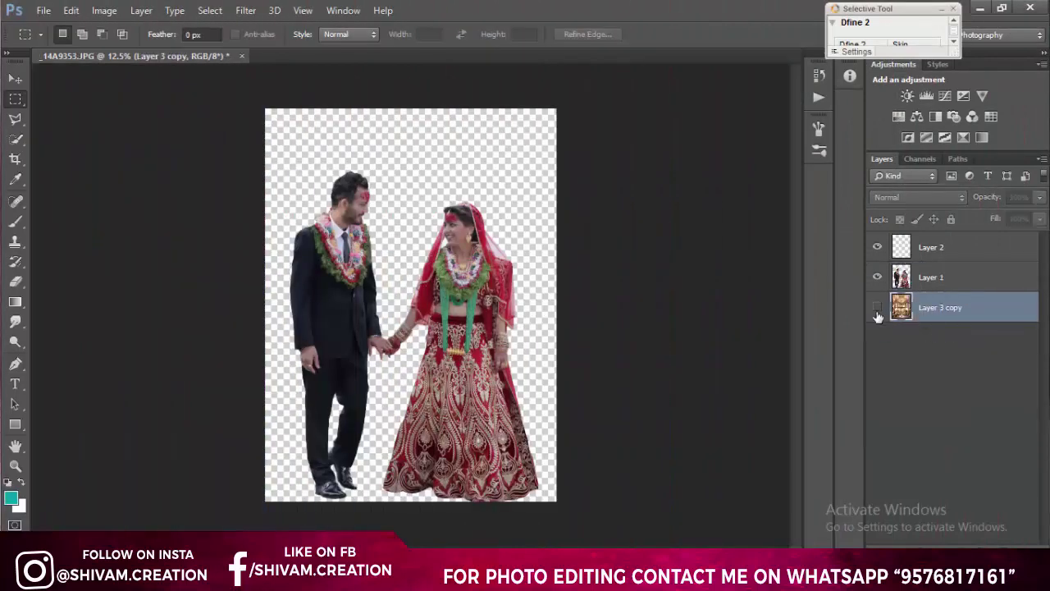
left_click(877, 308)
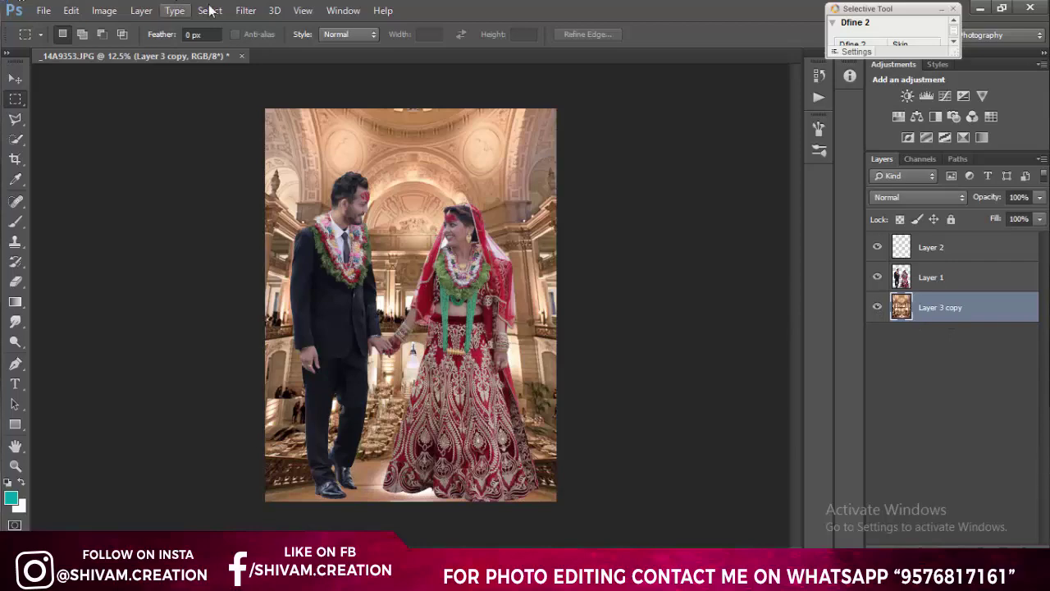
Step: Apply a Tilt-Shift blur of 16 px to the palace, keeping the couple's feet in focus
left_click(245, 10)
mouse_move(253, 179)
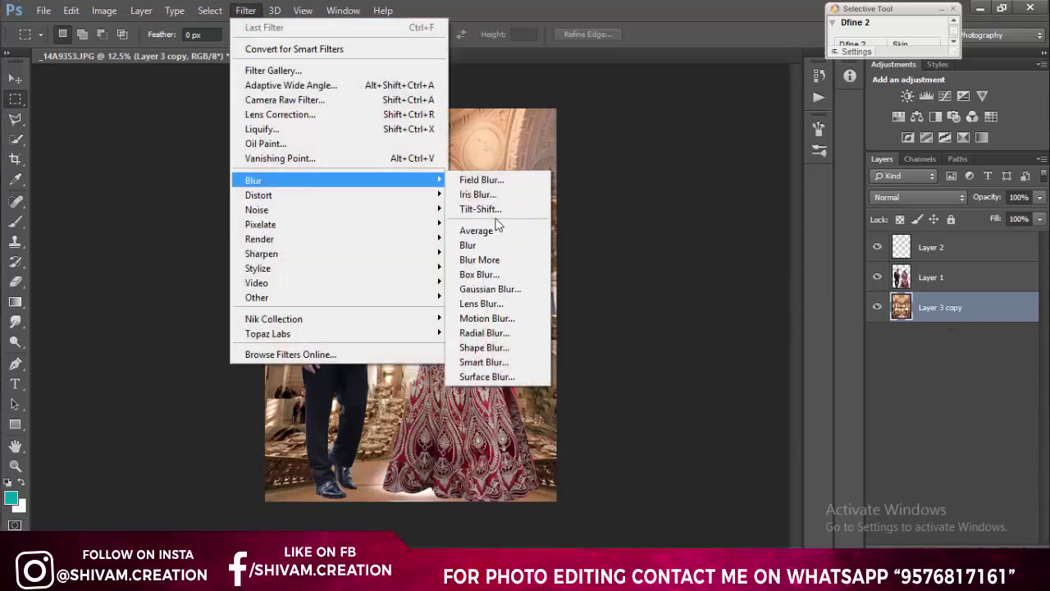
left_click(491, 210)
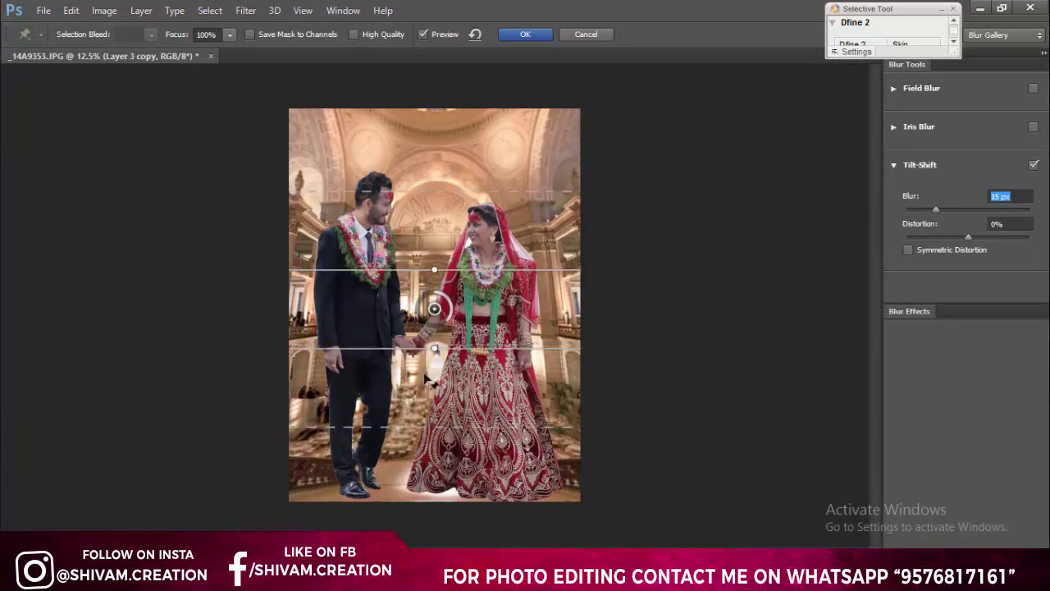
left_click_drag(434, 308, 399, 487)
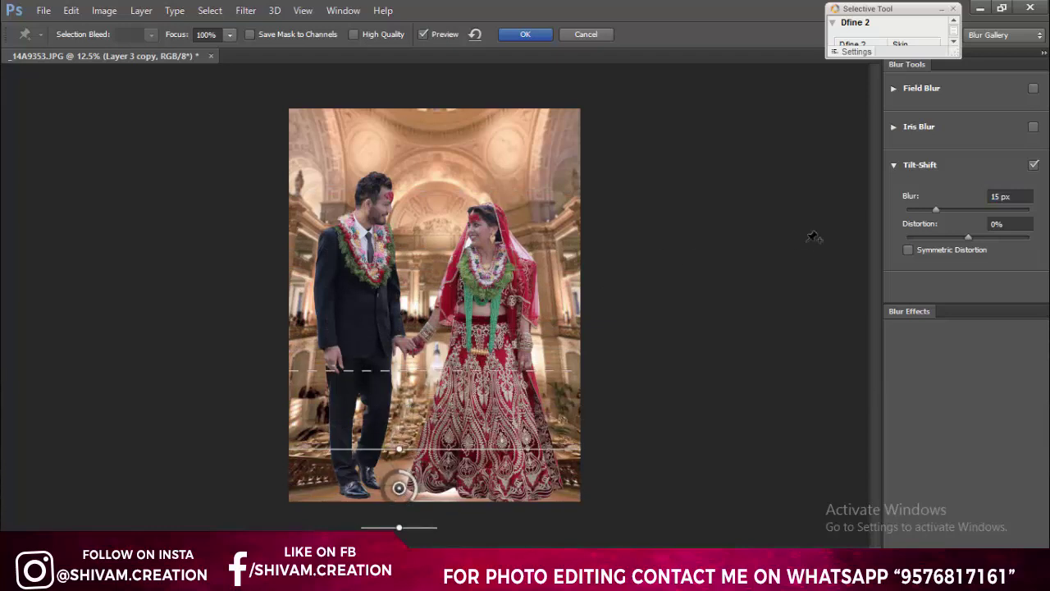
left_click(950, 210)
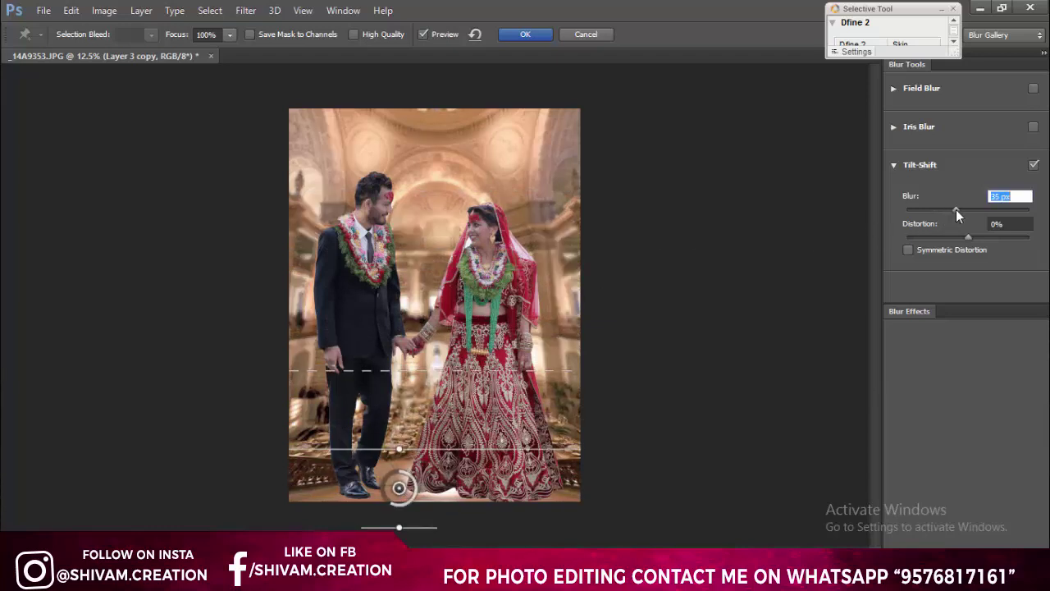
left_click_drag(956, 209, 965, 211)
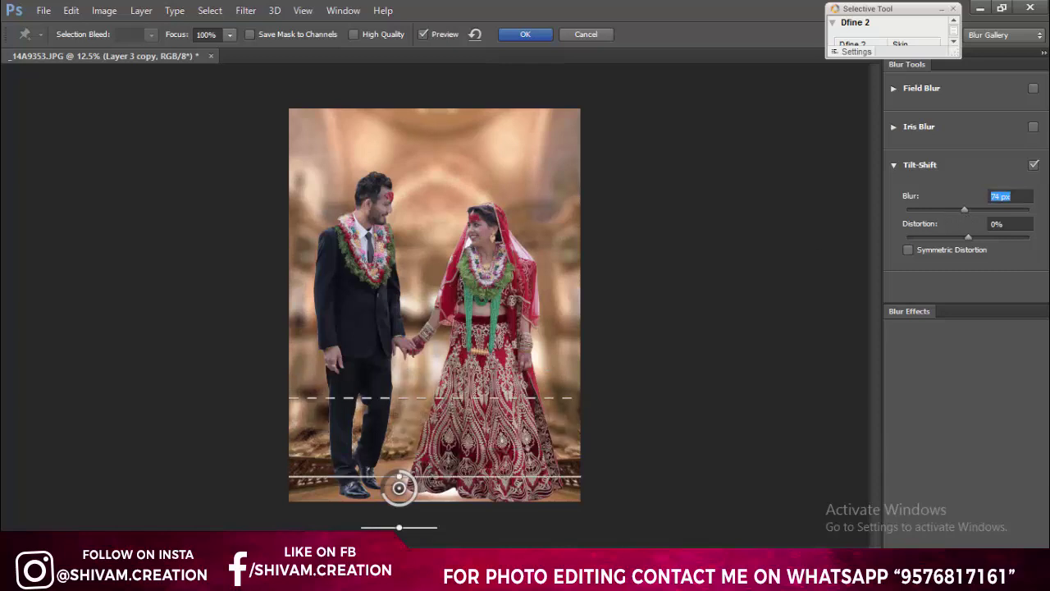
left_click_drag(399, 449, 399, 488)
mouse_move(426, 413)
left_mouse_down()
mouse_move(427, 447)
mouse_move(421, 430)
left_mouse_up()
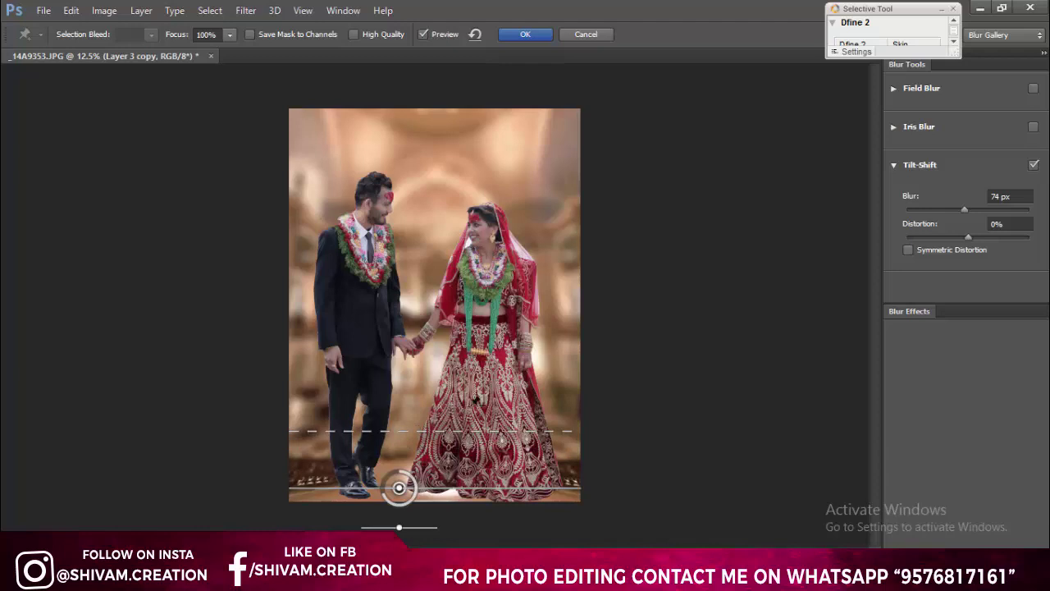
double_click(1017, 197)
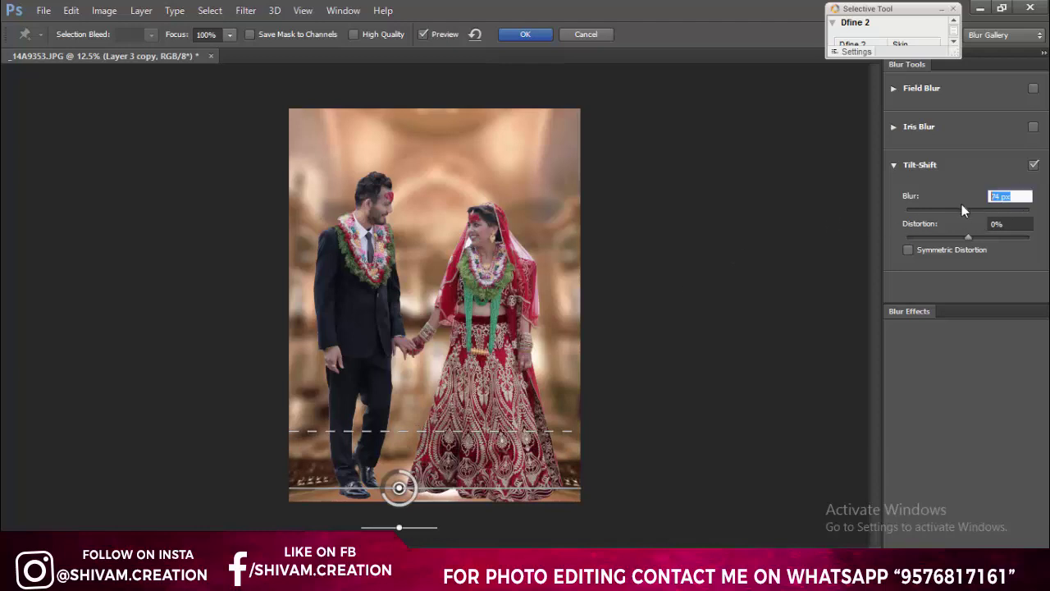
type("64")
left_click(938, 211)
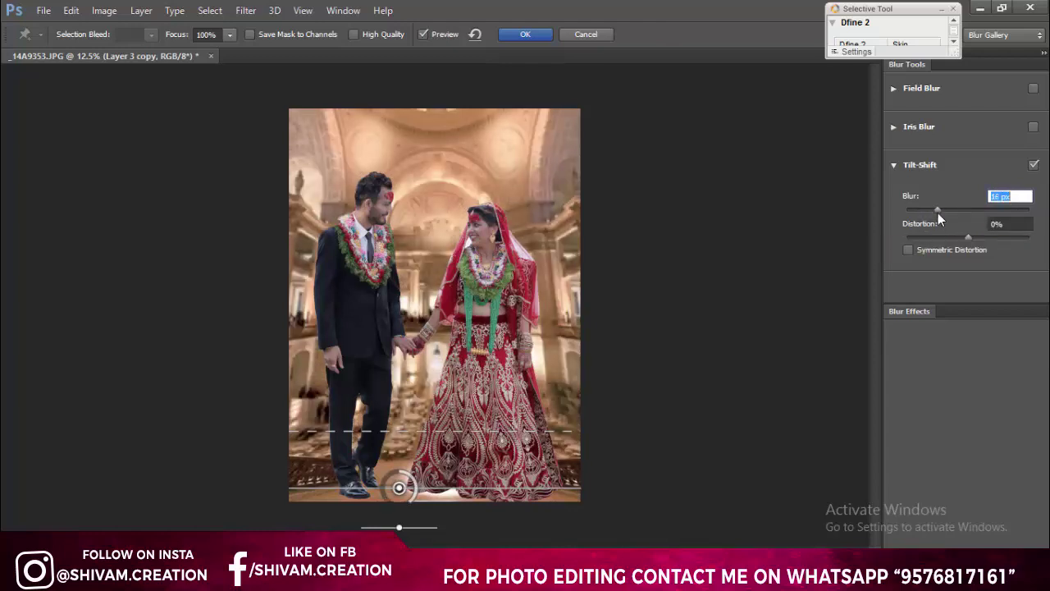
key("Return")
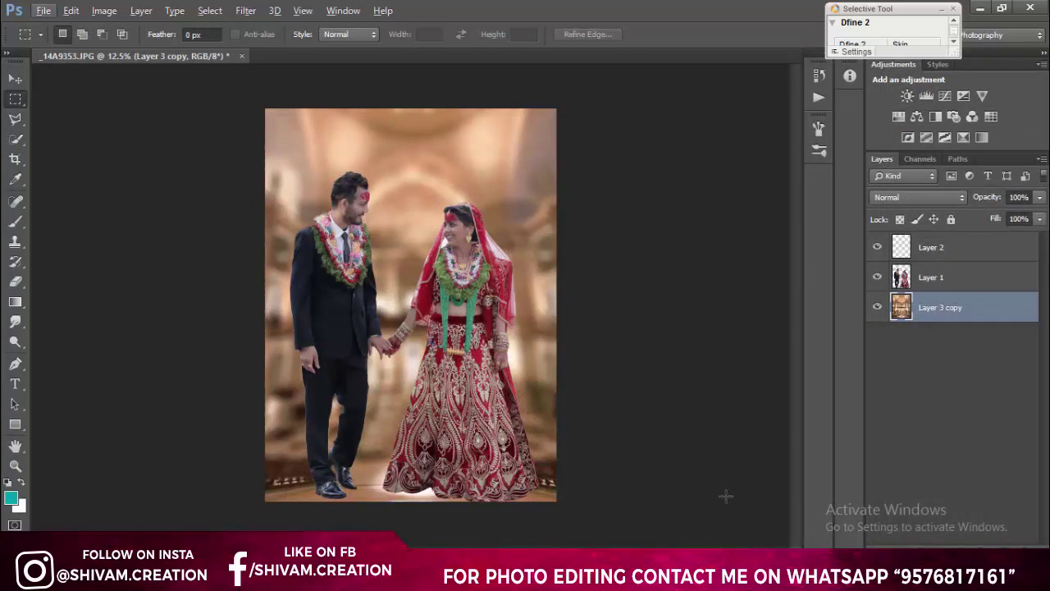
Step: Zoom in to inspect the couple's edges and the bride's face against the blurred palace
scroll(678, 163, "up", 5)
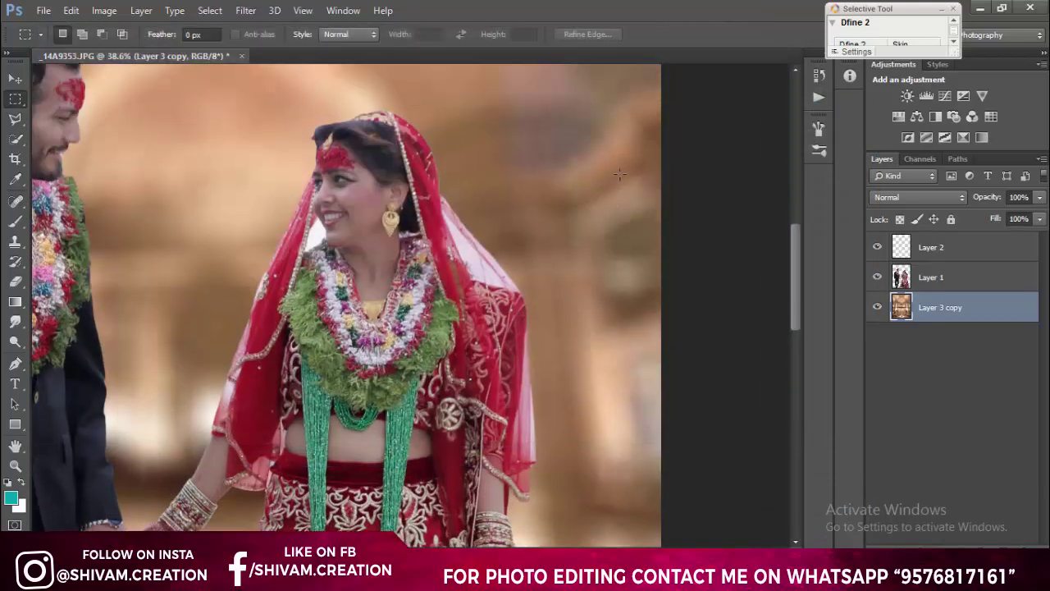
scroll(629, 191, "down", 2)
scroll(630, 191, "up", 2)
scroll(629, 191, "up", 2)
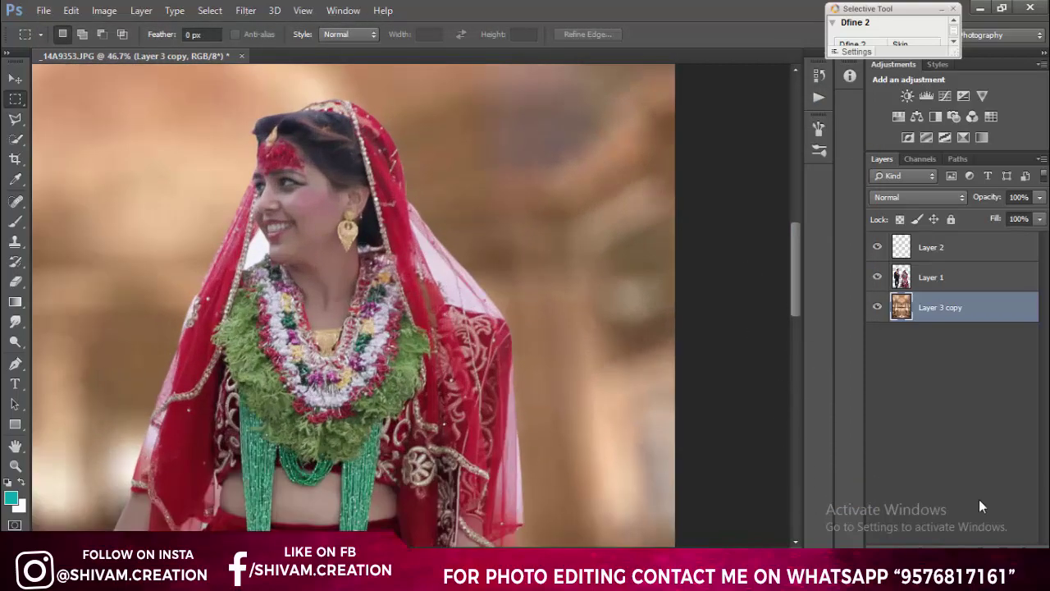
key("super")
key("super")
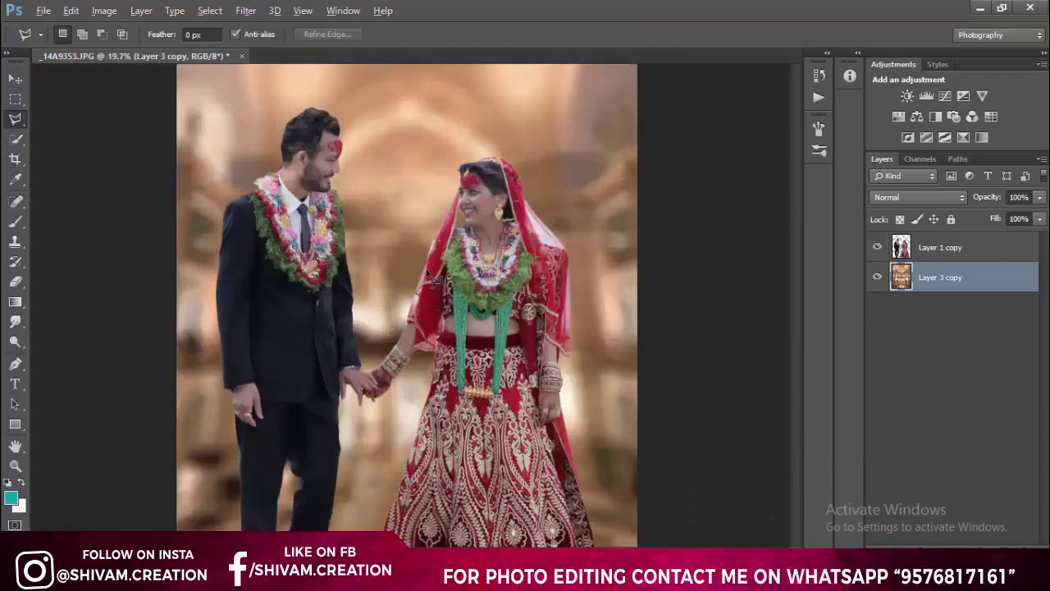
scroll(460, 246, "up", 5)
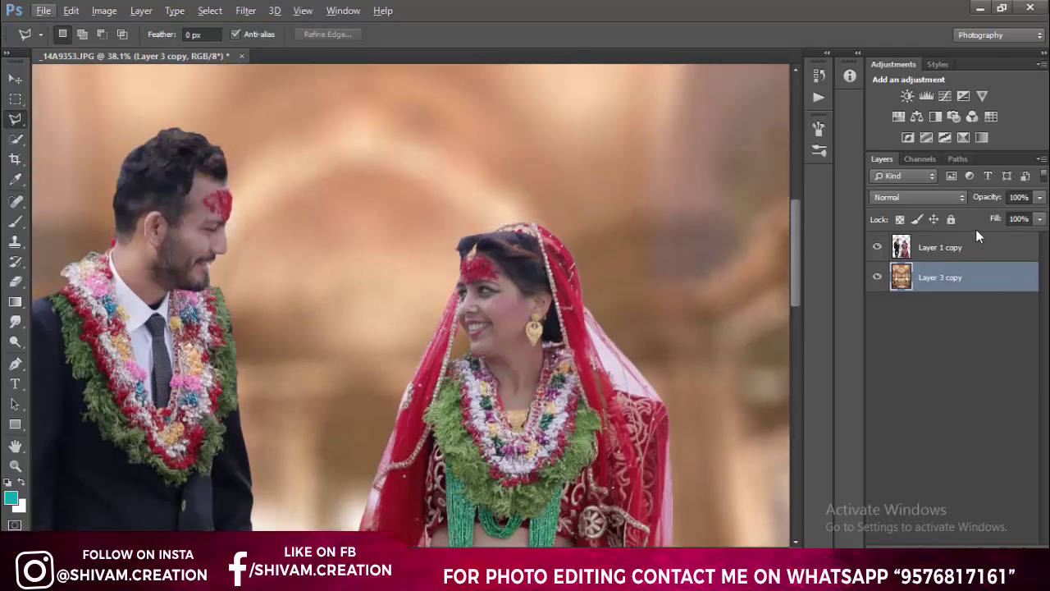
Step: Open the Camera Raw Filter on Layer 1 copy
left_click(943, 247)
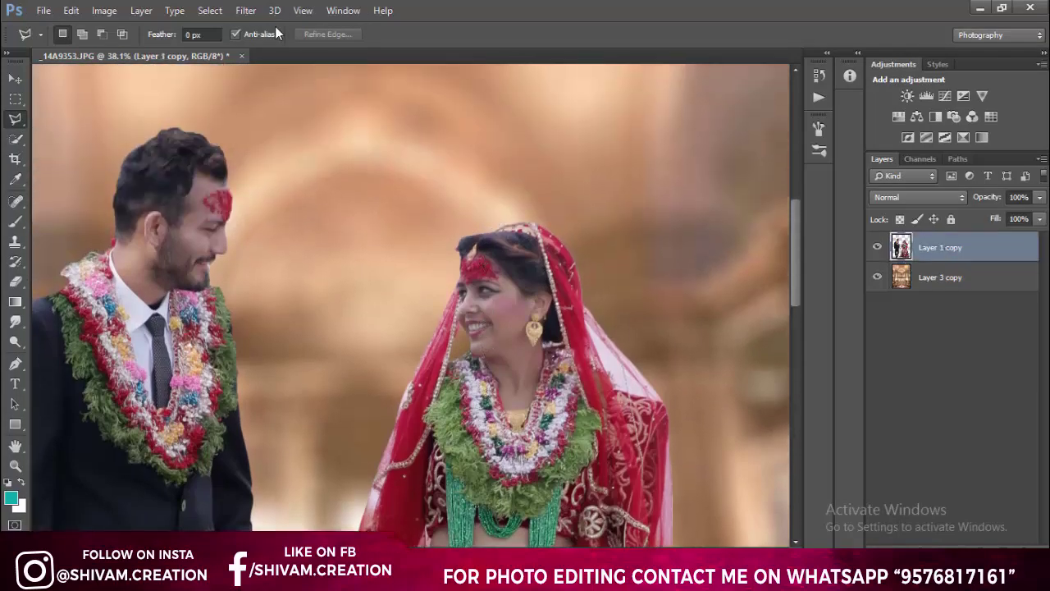
left_click(245, 10)
left_click(324, 100)
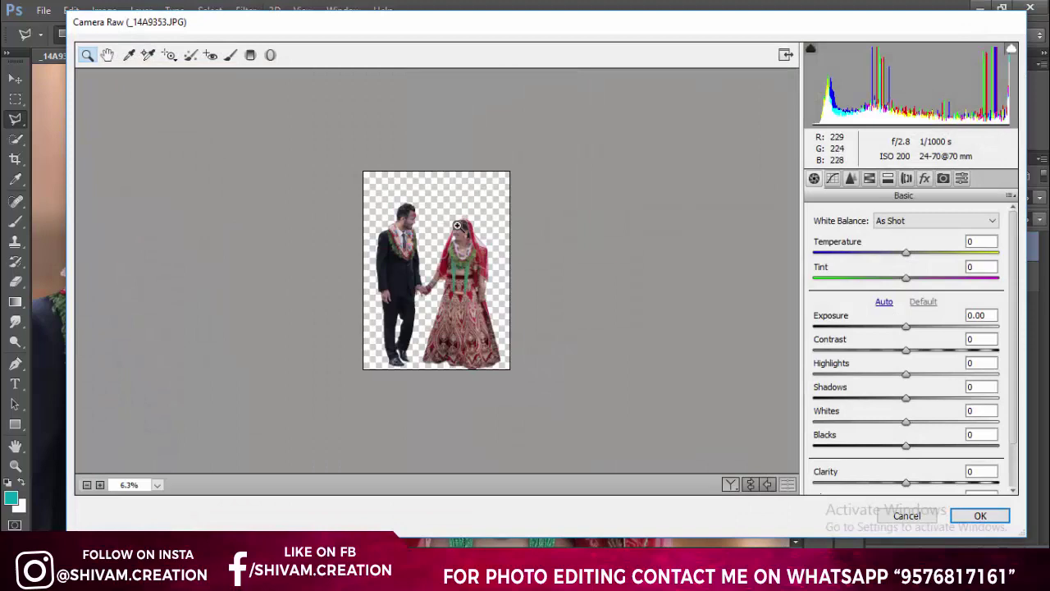
Step: In full-screen Camera Raw, set Contrast +38, Highlights -44 and lift the Shadows
left_click(785, 55)
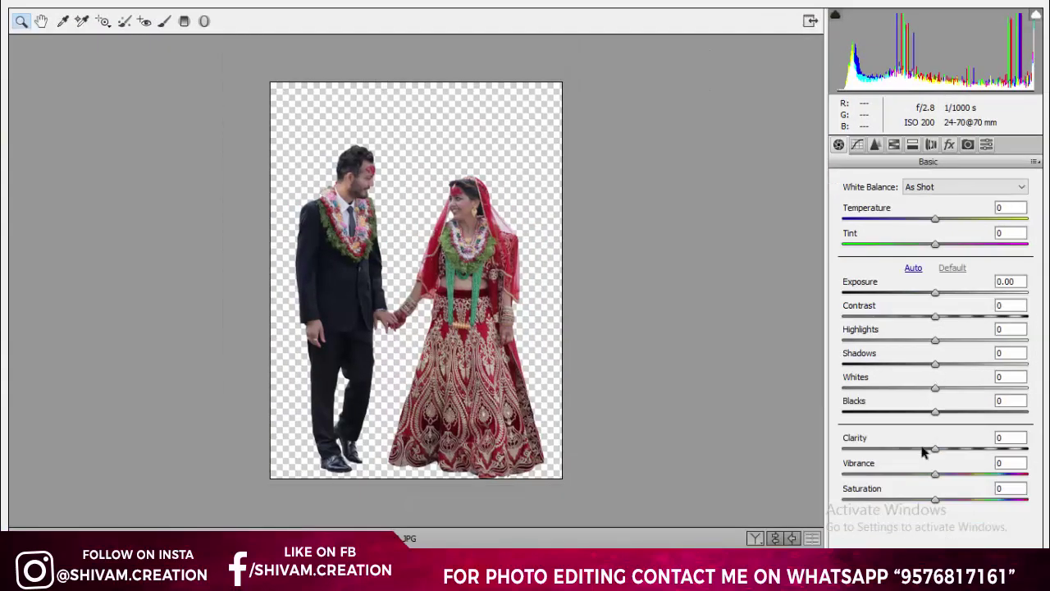
left_click(971, 320)
left_click_drag(936, 341, 895, 341)
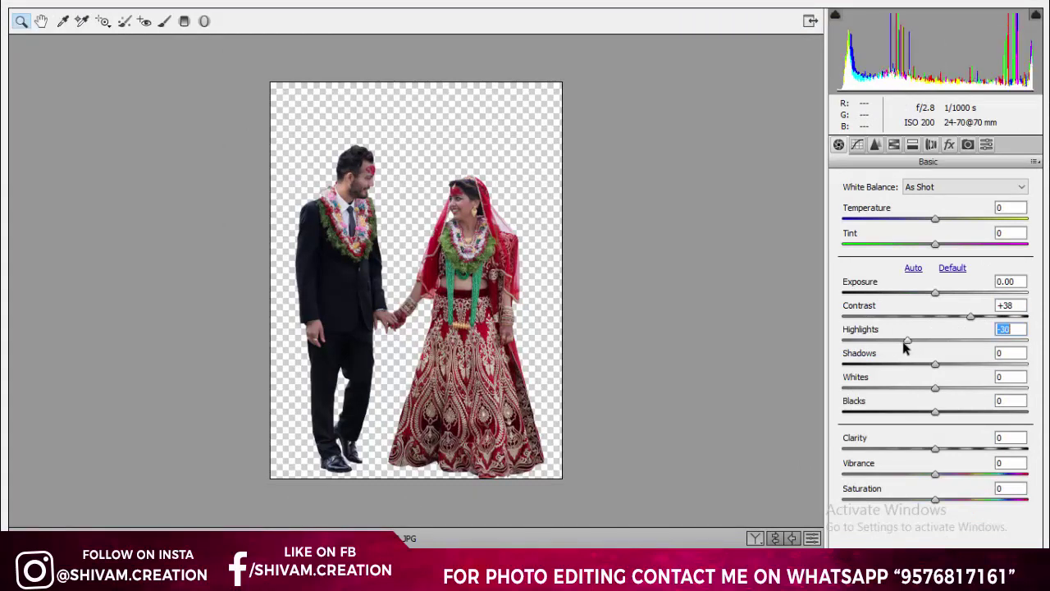
left_click(969, 364)
mouse_move(968, 365)
left_mouse_down()
mouse_move(996, 389)
mouse_move(952, 415)
mouse_move(943, 449)
left_mouse_up()
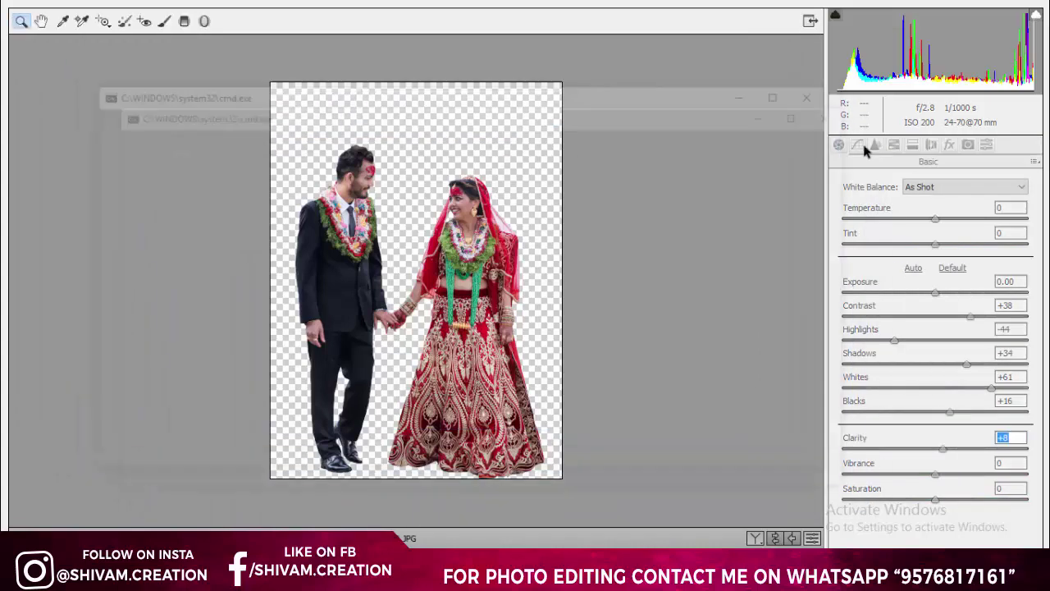
Step: Add luminance noise reduction and set the Green Primary to Hue +13, Saturation +43
left_click(875, 144)
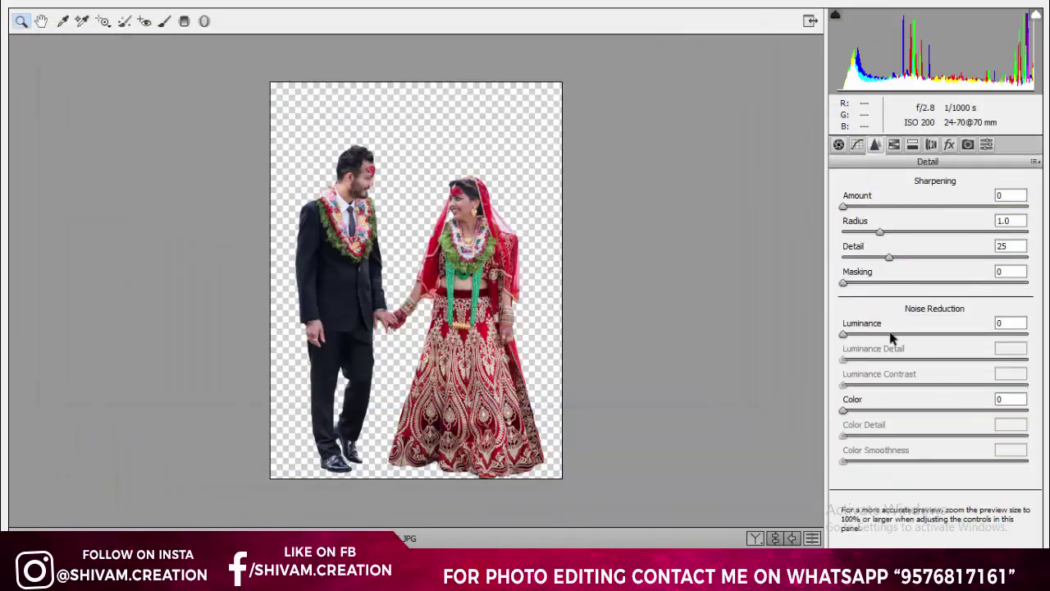
left_click(890, 334)
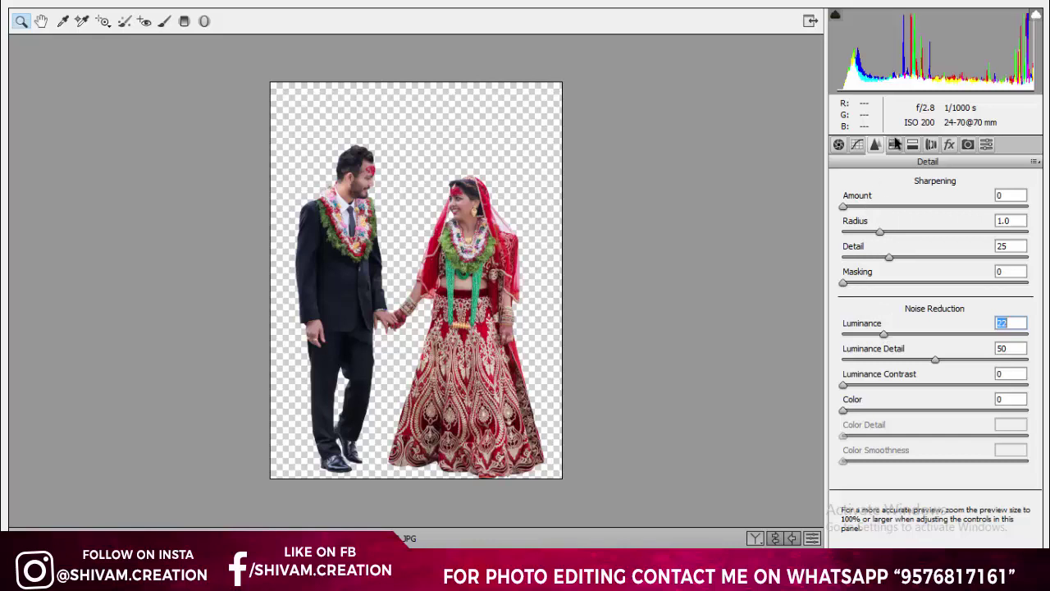
left_click(895, 145)
left_click(926, 205)
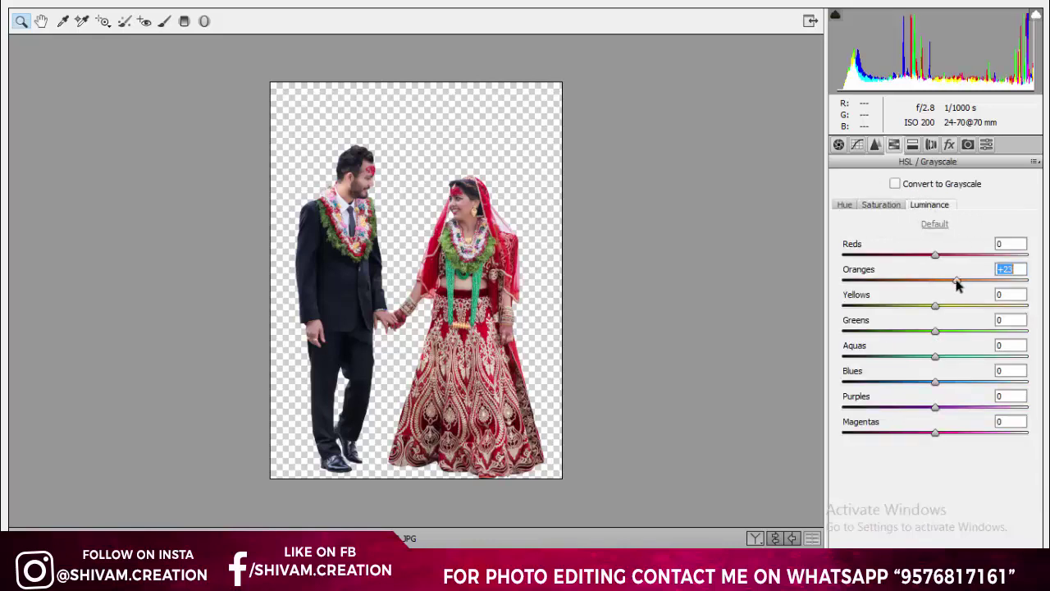
left_click(968, 145)
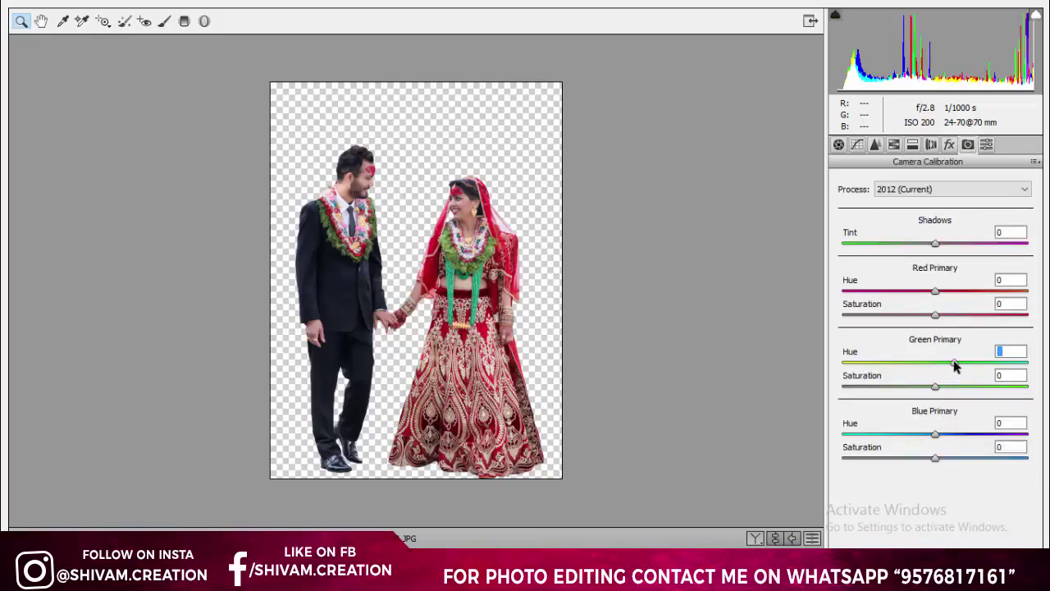
left_click_drag(957, 366, 1034, 366)
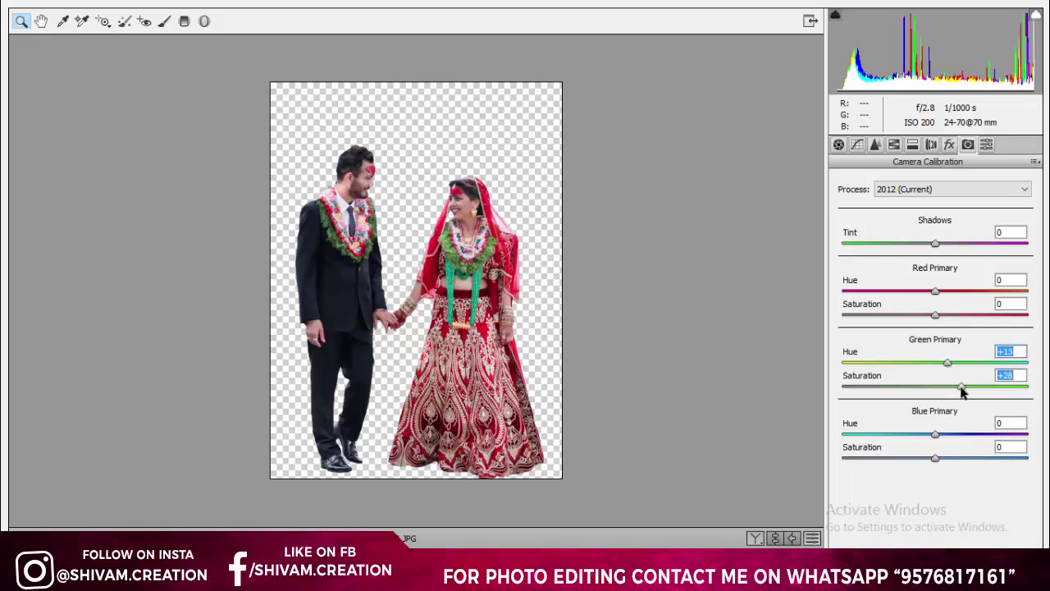
mouse_move(961, 385)
left_mouse_down()
mouse_move(1002, 383)
mouse_move(987, 392)
left_mouse_up()
Step: Lower shadows, raise whites, boost Blue Primary saturation, and apply the Camera Raw edits
left_click(857, 144)
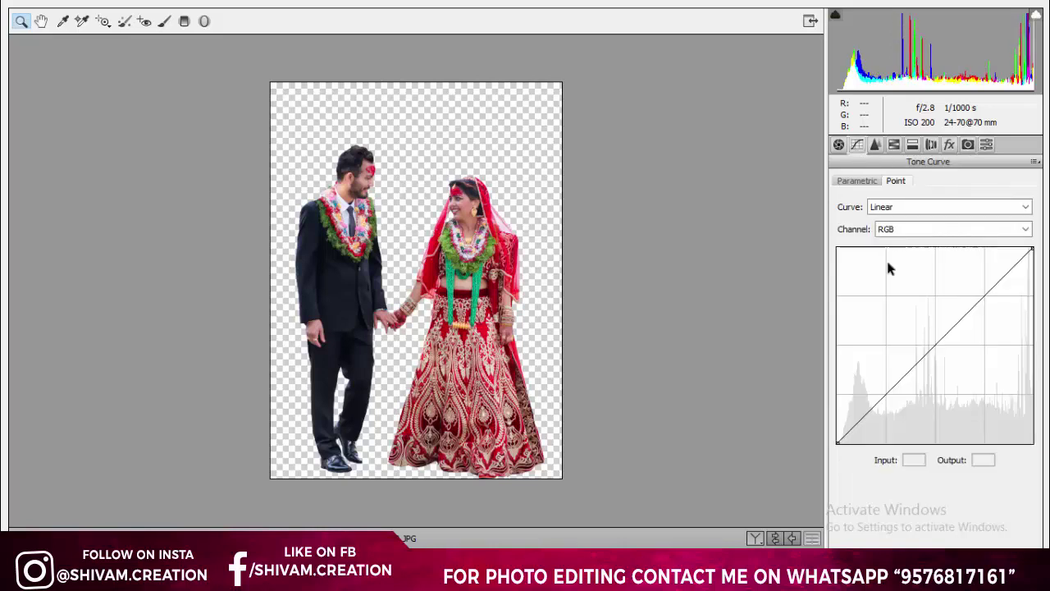
left_click(839, 144)
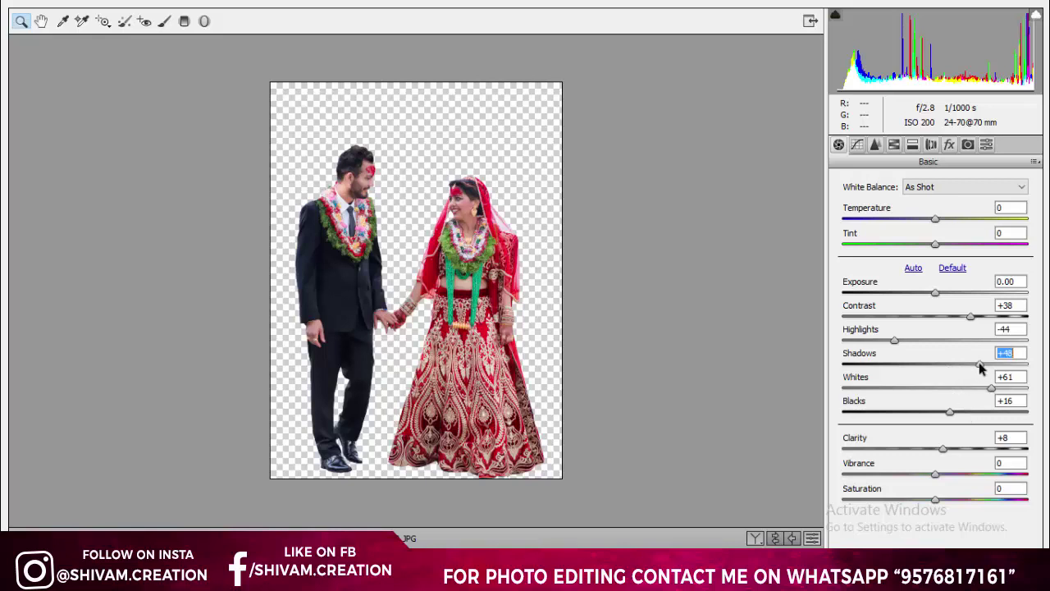
mouse_move(979, 364)
left_mouse_down()
mouse_move(965, 364)
mouse_move(1009, 389)
left_mouse_up()
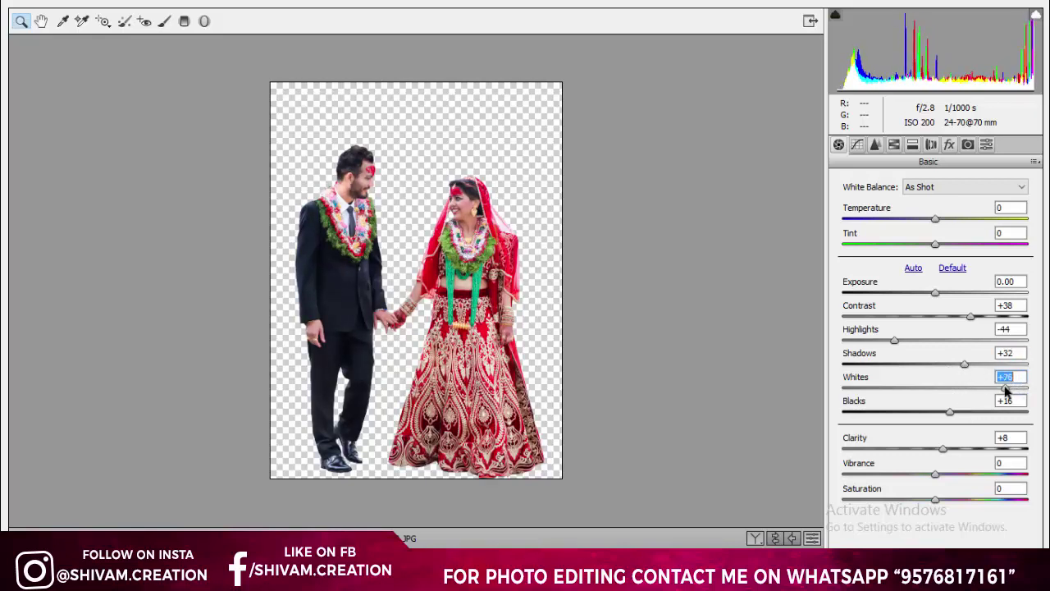
left_click(969, 145)
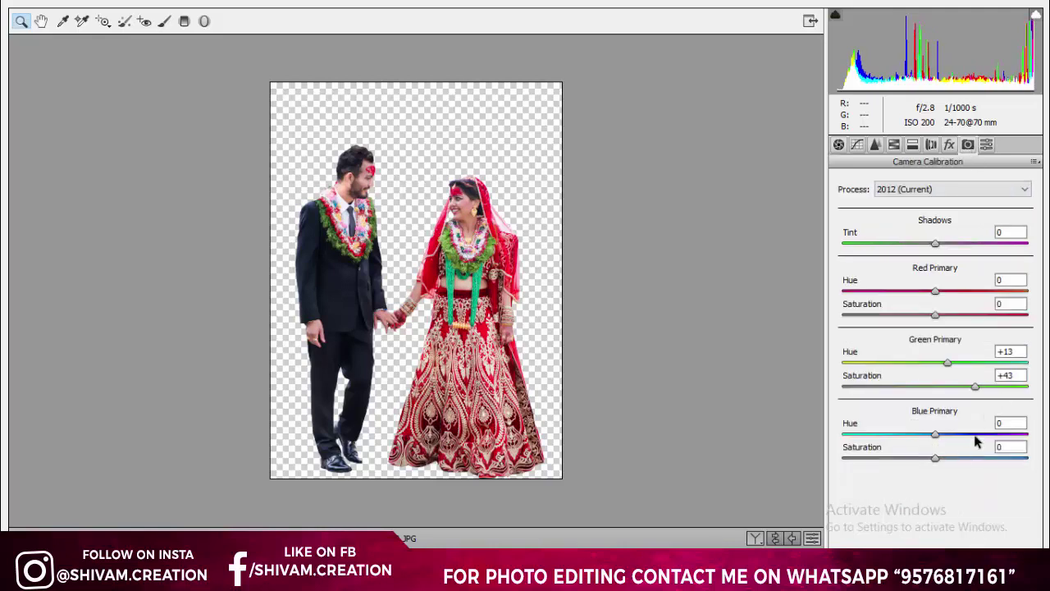
left_click(957, 460)
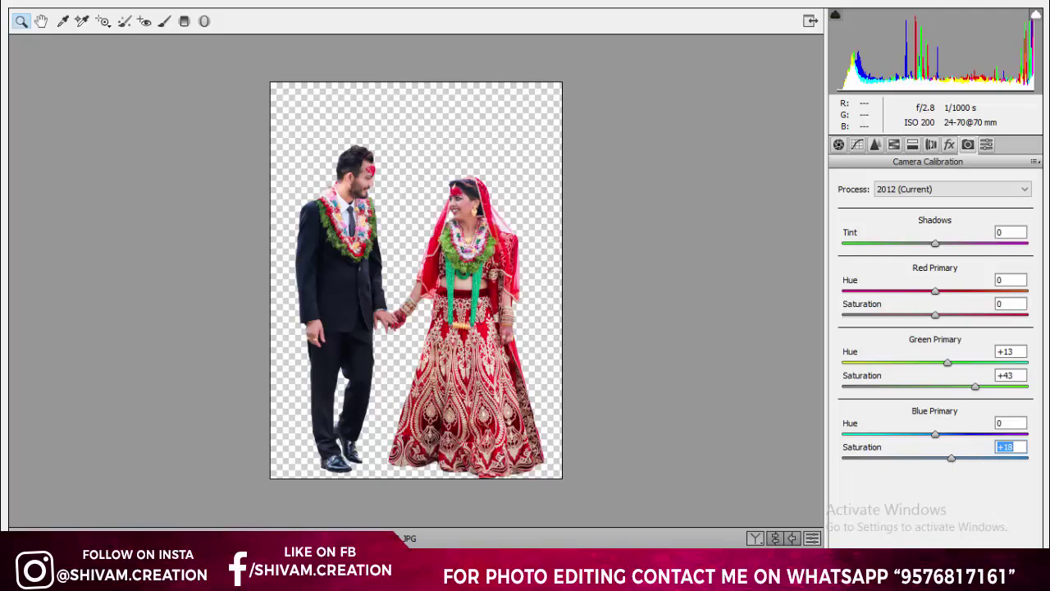
left_click(810, 21)
left_click(852, 178)
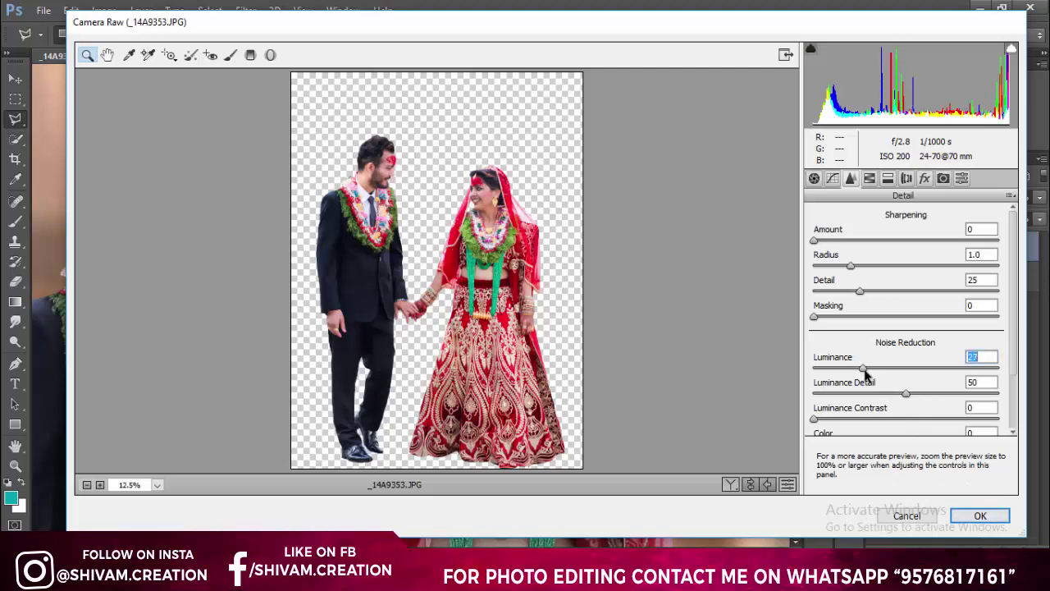
left_click(967, 522)
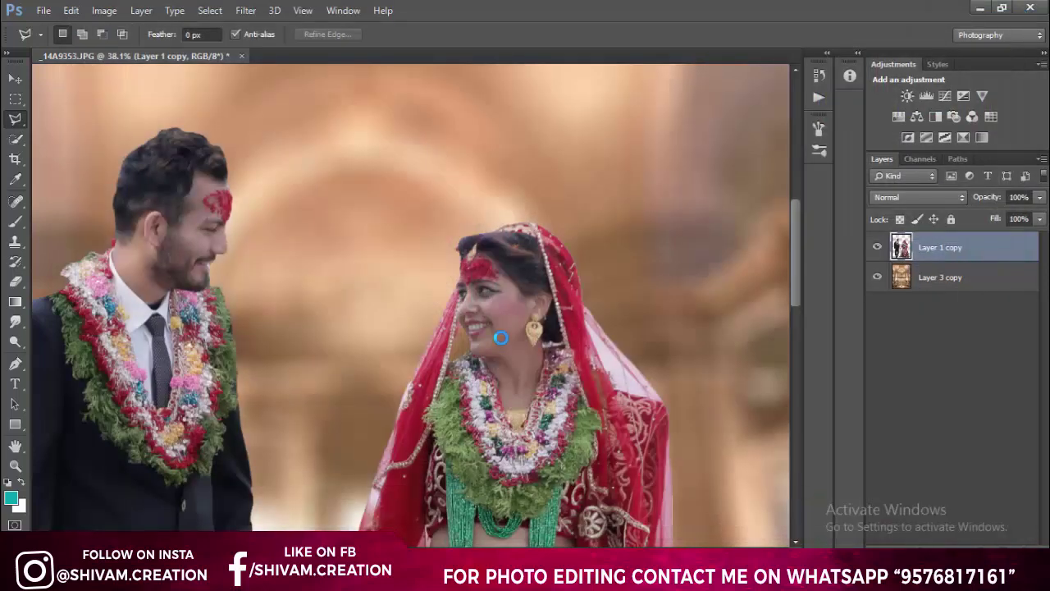
key("ctrl+minus")
key("ctrl+minus")
key("ctrl+minus")
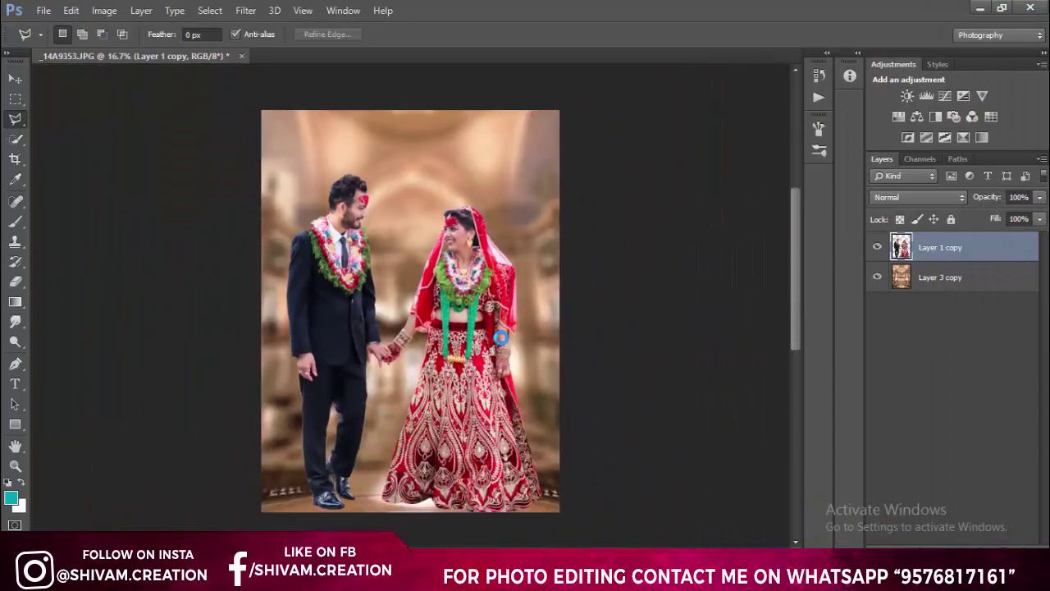
key("ctrl+minus")
key("ctrl+z")
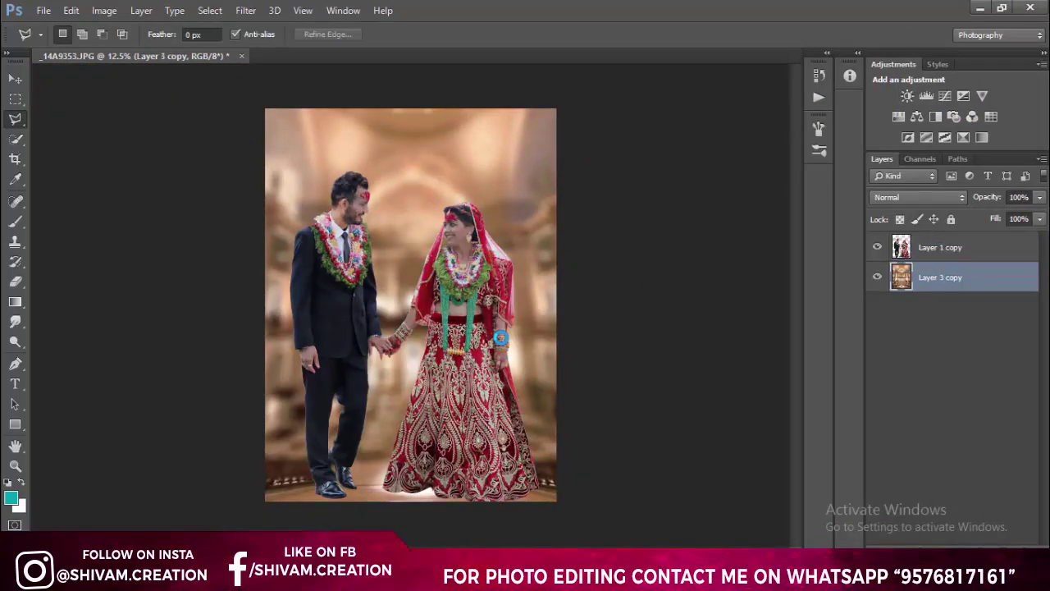
key("ctrl+z")
key("ctrl+plus")
key("ctrl+plus")
key("ctrl+plus")
scroll(501, 337, "up", 2)
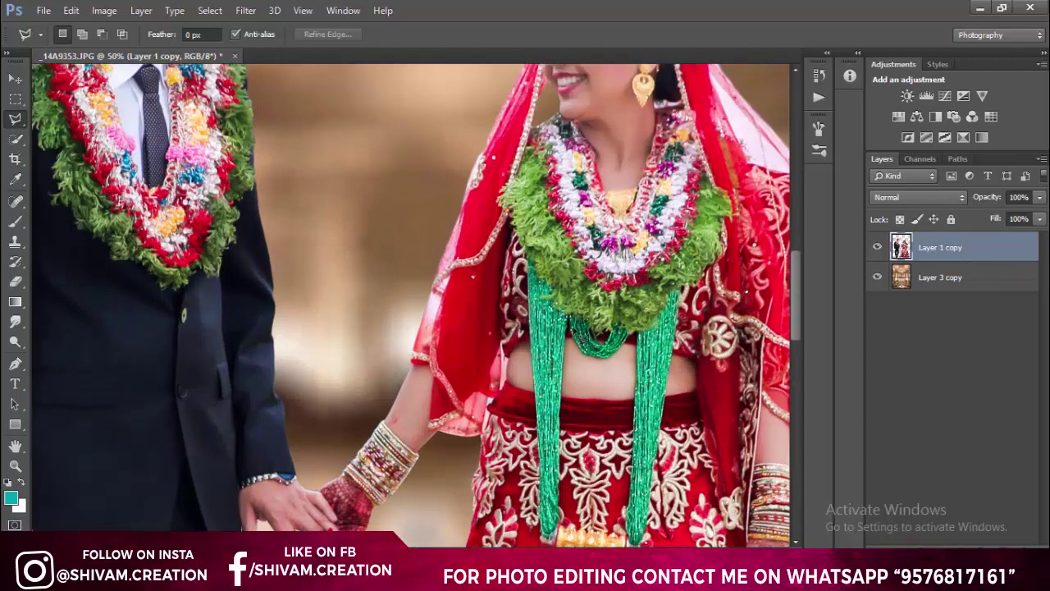
scroll(615, 339, "up", 2)
scroll(615, 339, "down", 2)
key("super")
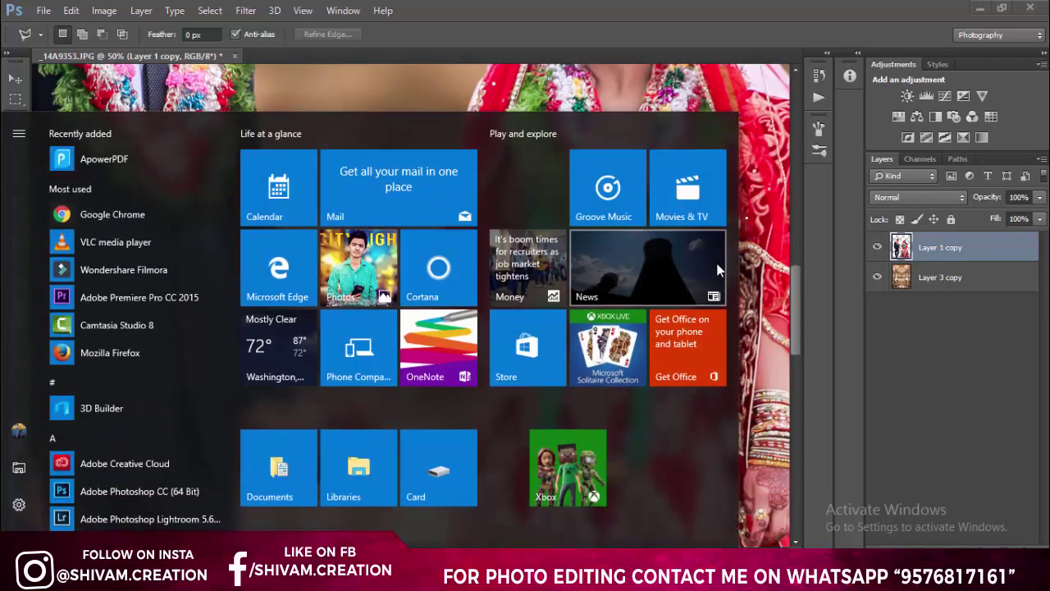
key("super")
scroll(727, 297, "down", 2)
scroll(727, 296, "down", 3)
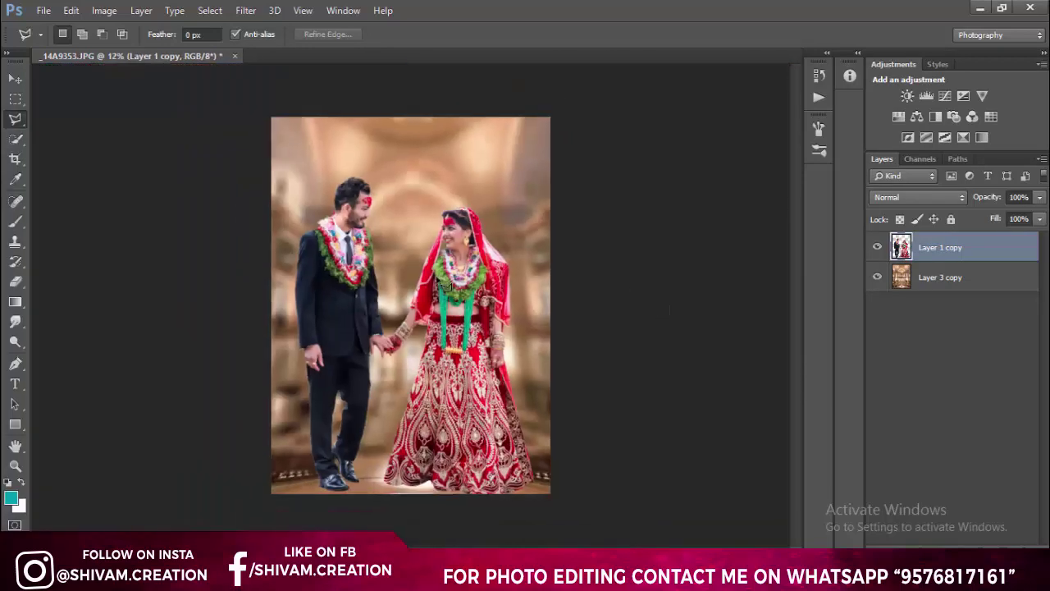
scroll(462, 220, "up", 1)
scroll(464, 221, "up", 3)
scroll(464, 222, "up", 3)
scroll(515, 248, "up", 1)
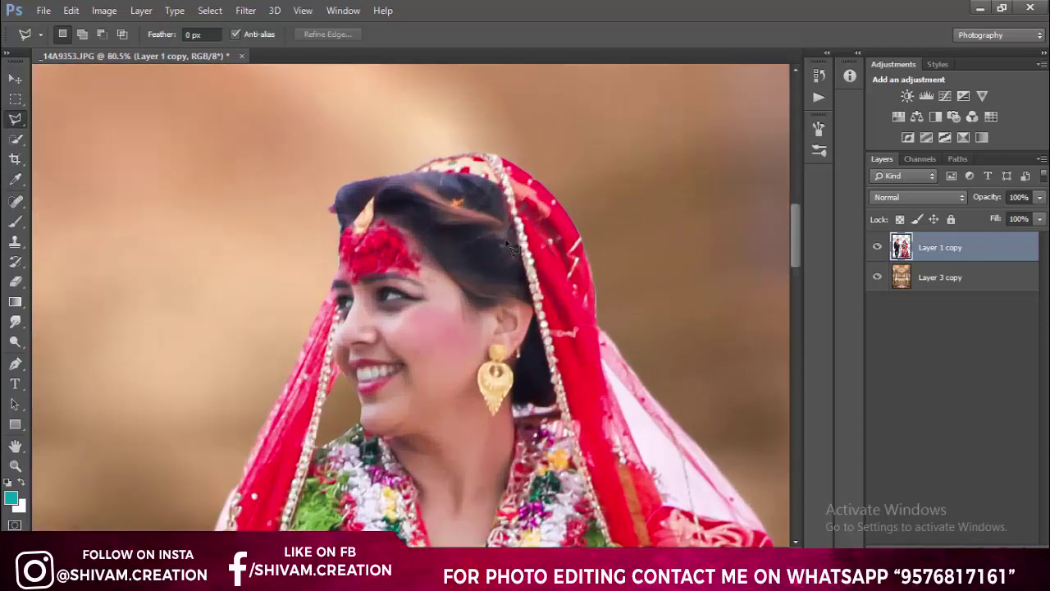
scroll(403, 358, "up", 2)
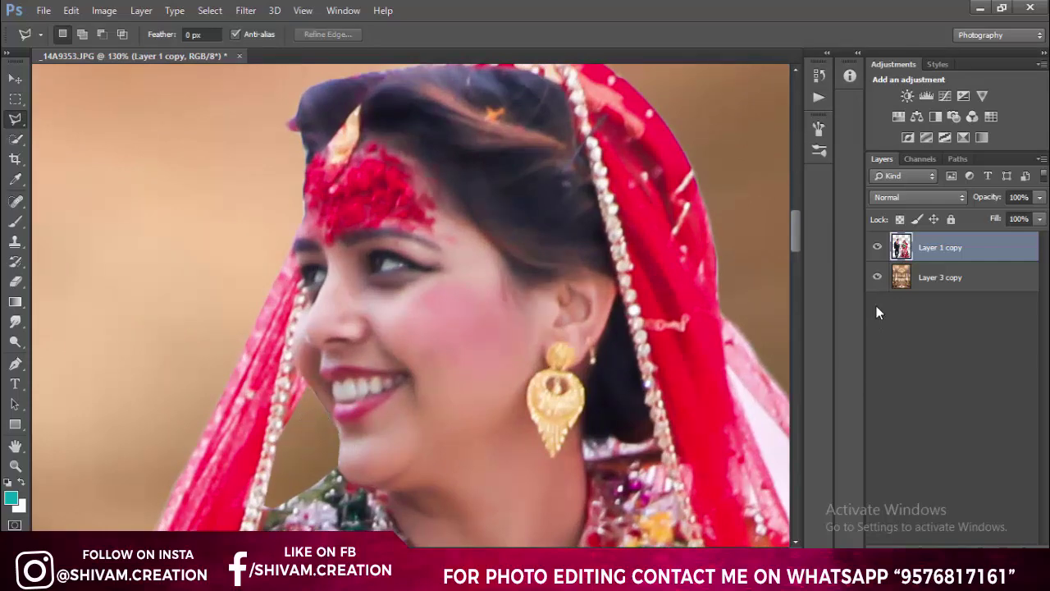
scroll(481, 354, "down", 2)
scroll(446, 356, "up", 1)
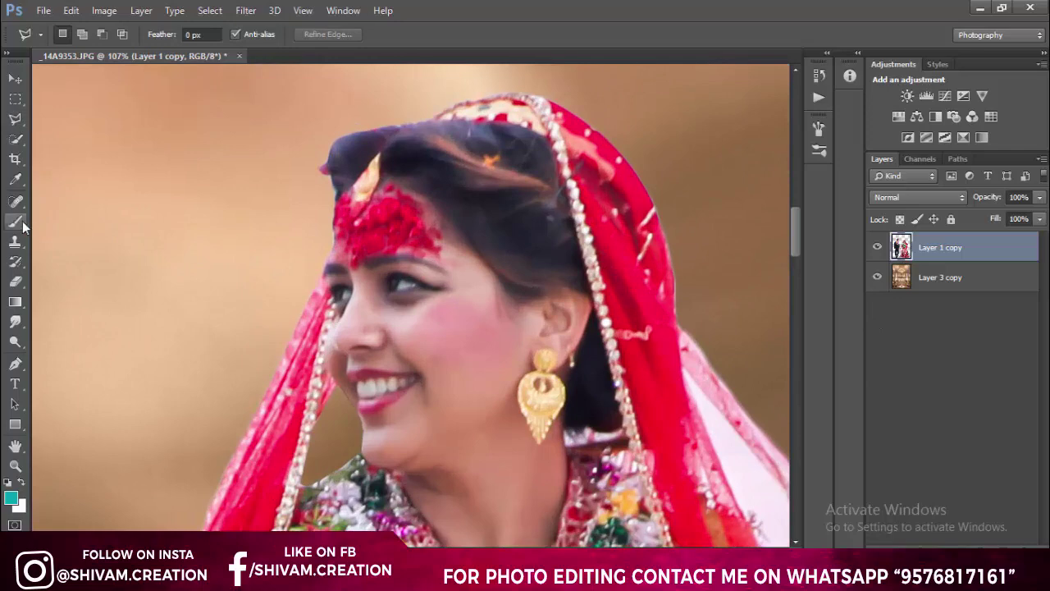
Step: Blend the bride's cheek and chin with a 62 px Mixer Brush, Flow 10%, Mix 16%
left_click(14, 220)
left_click(80, 262)
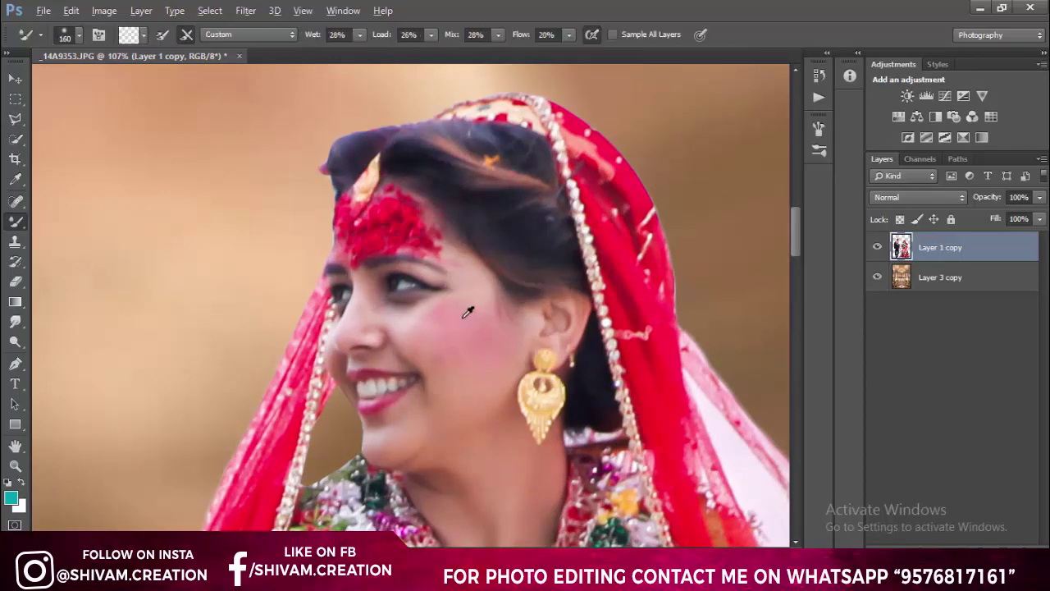
scroll(461, 326, "up", 1)
right_click(462, 326)
left_click_drag(542, 342, 474, 160)
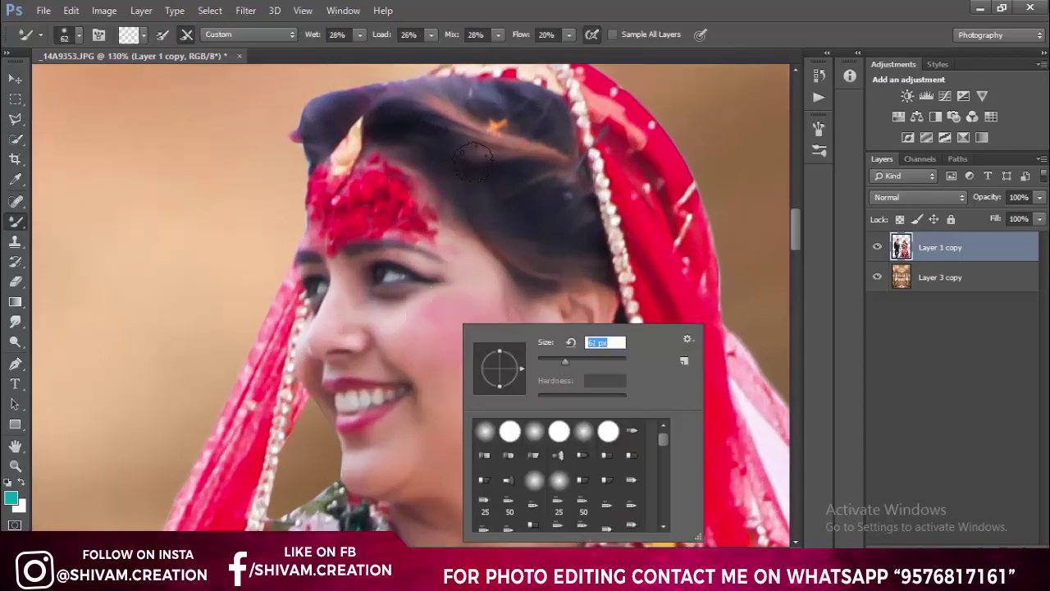
left_click(567, 36)
left_click(497, 35)
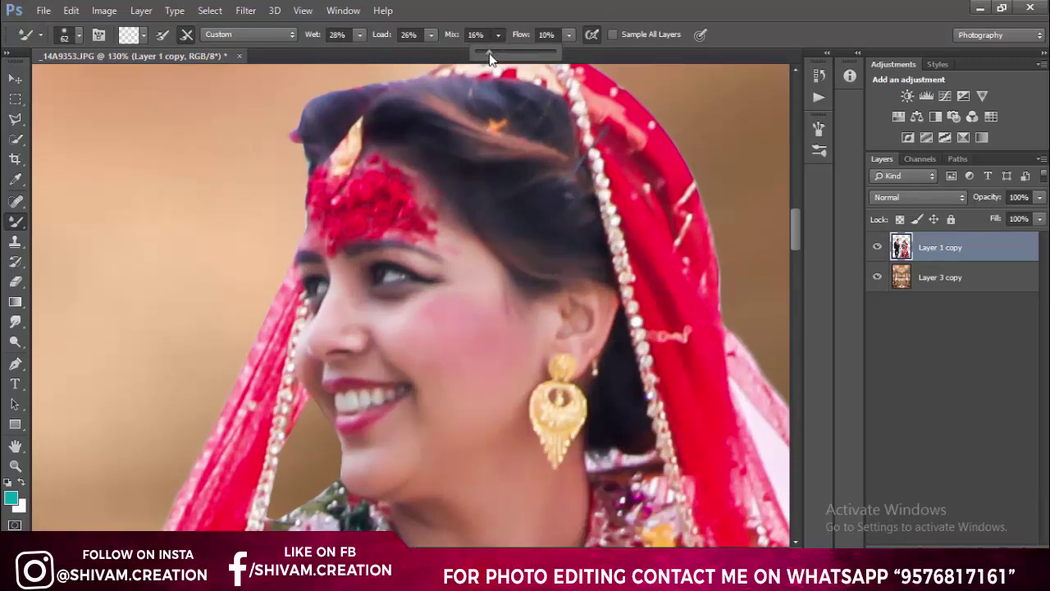
mouse_move(460, 298)
left_mouse_down()
mouse_move(425, 340)
mouse_move(459, 304)
mouse_move(455, 388)
mouse_move(488, 321)
mouse_move(488, 330)
mouse_move(426, 444)
mouse_move(454, 489)
mouse_move(418, 509)
mouse_move(516, 511)
left_mouse_up()
left_click_drag(304, 429, 314, 419)
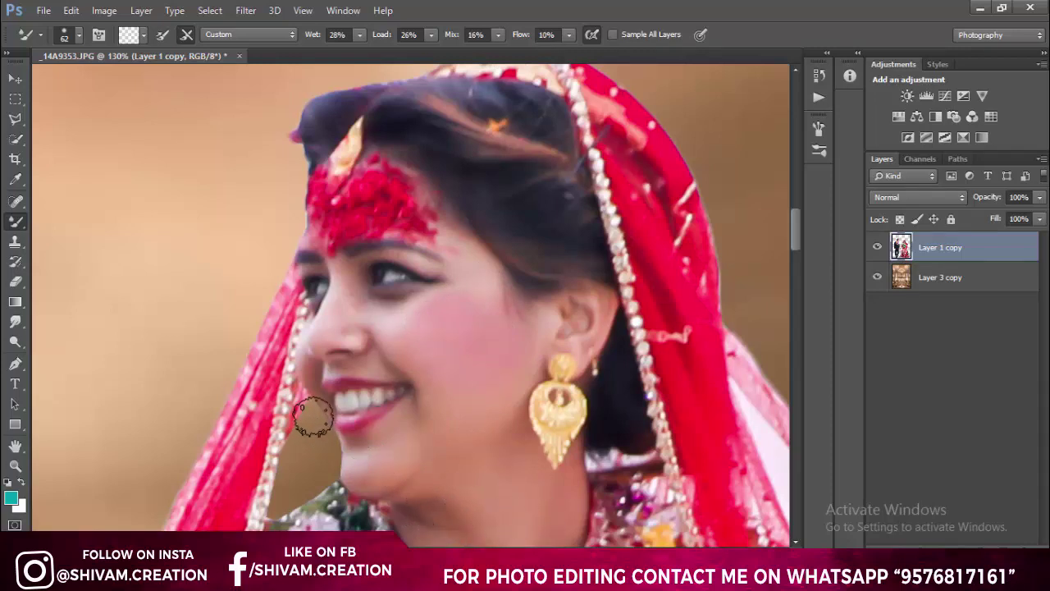
Step: Erase the leftover fringe along the bride's jawline and beside the groom's chin
left_click(15, 281)
right_click(283, 337)
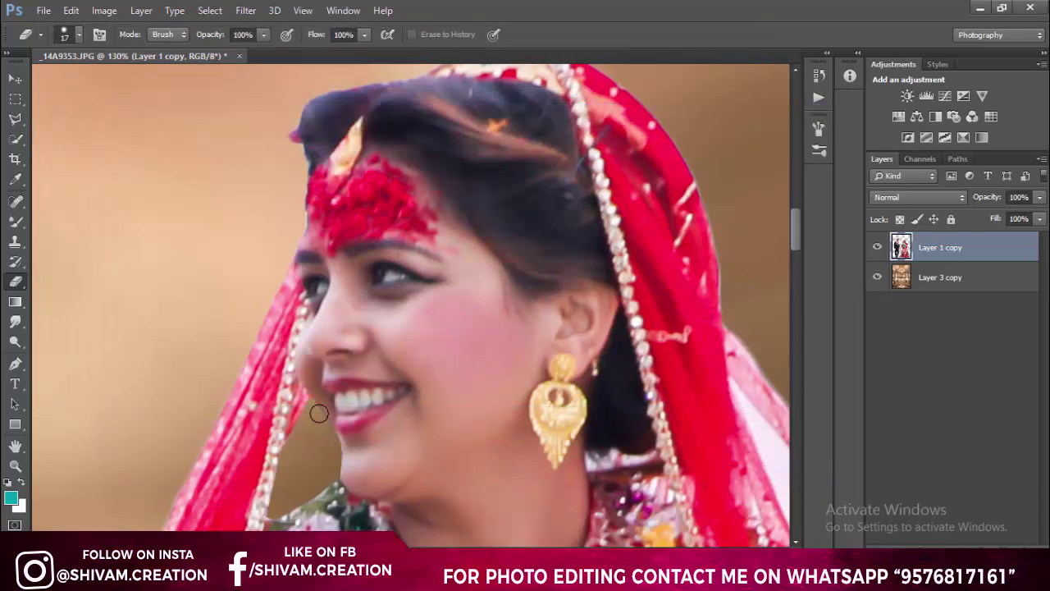
scroll(319, 413, "up", 5)
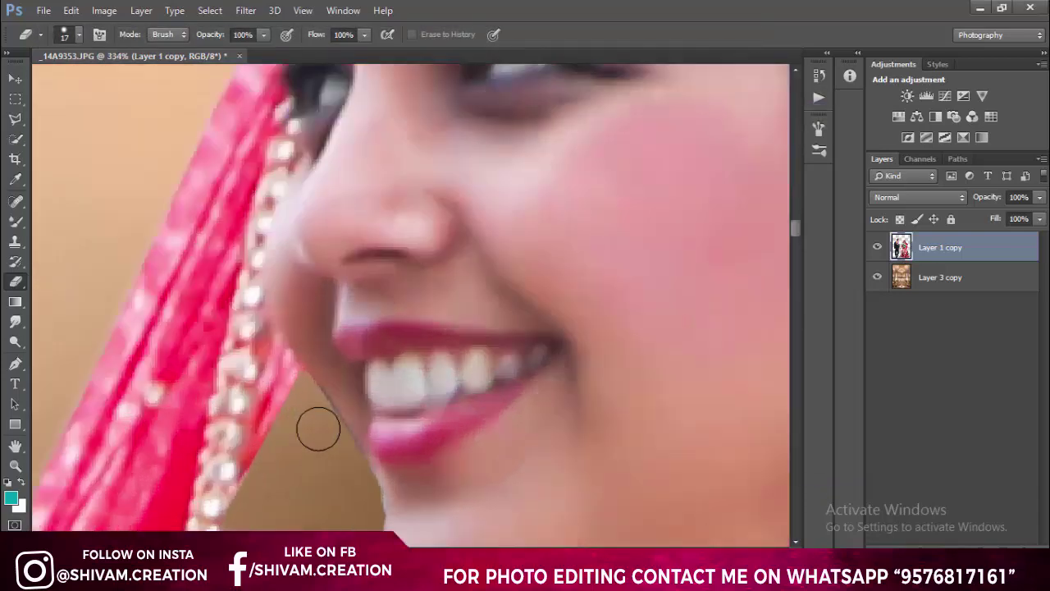
mouse_move(311, 408)
left_mouse_down()
mouse_move(370, 516)
mouse_move(309, 400)
left_mouse_up()
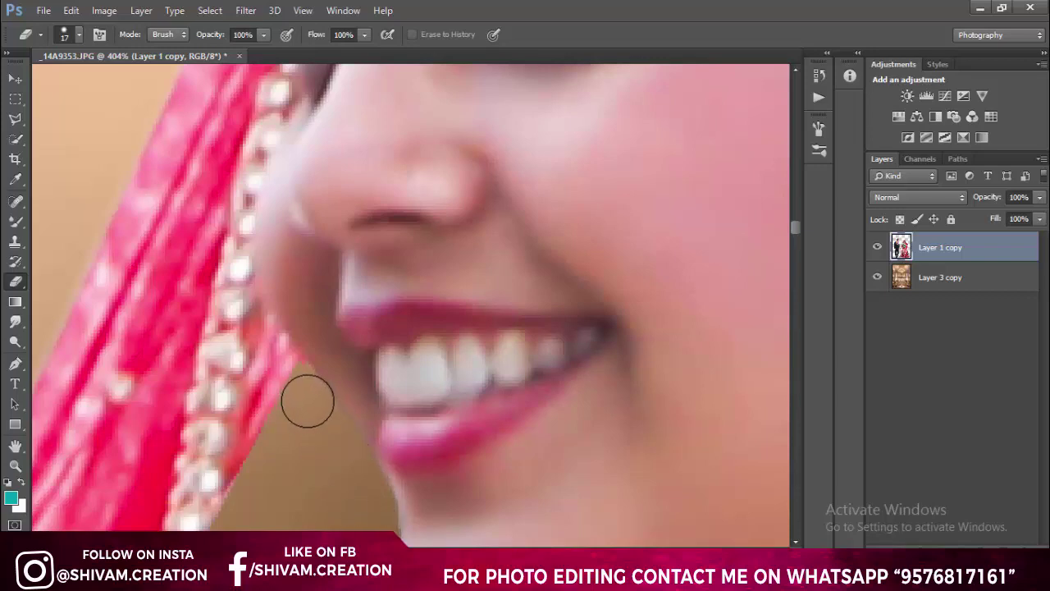
scroll(354, 412, "down", 5)
scroll(354, 412, "down", 2)
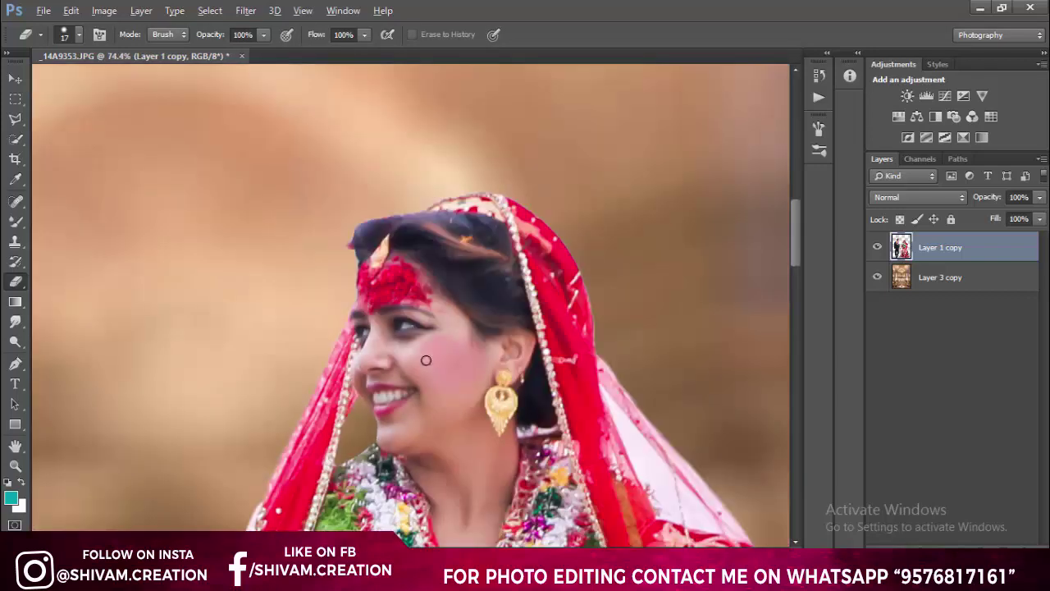
scroll(422, 357, "down", 2)
scroll(206, 305, "down", 2)
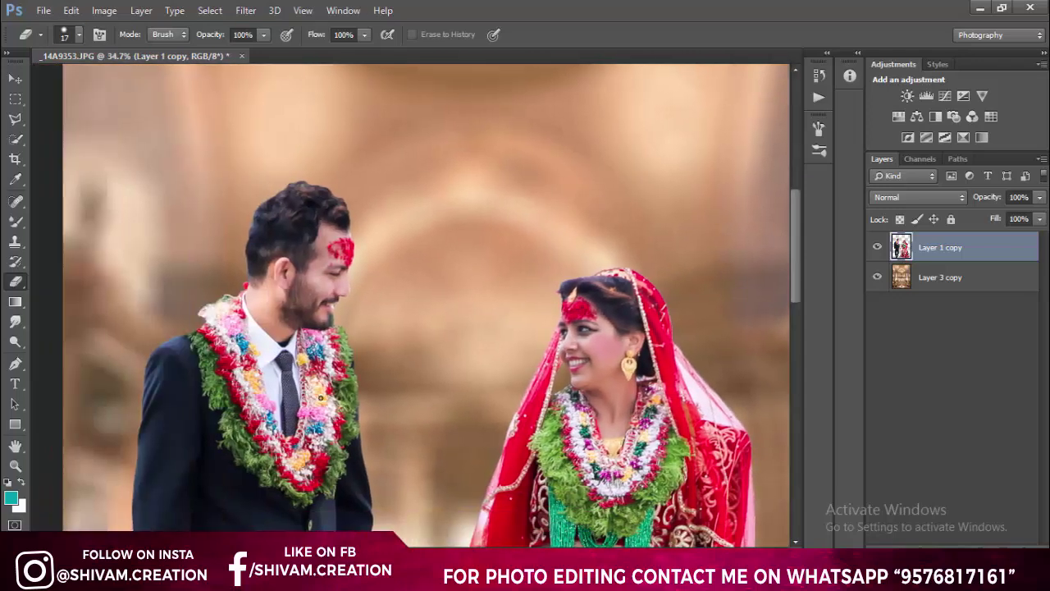
scroll(386, 222, "up", 3)
scroll(386, 223, "up", 2)
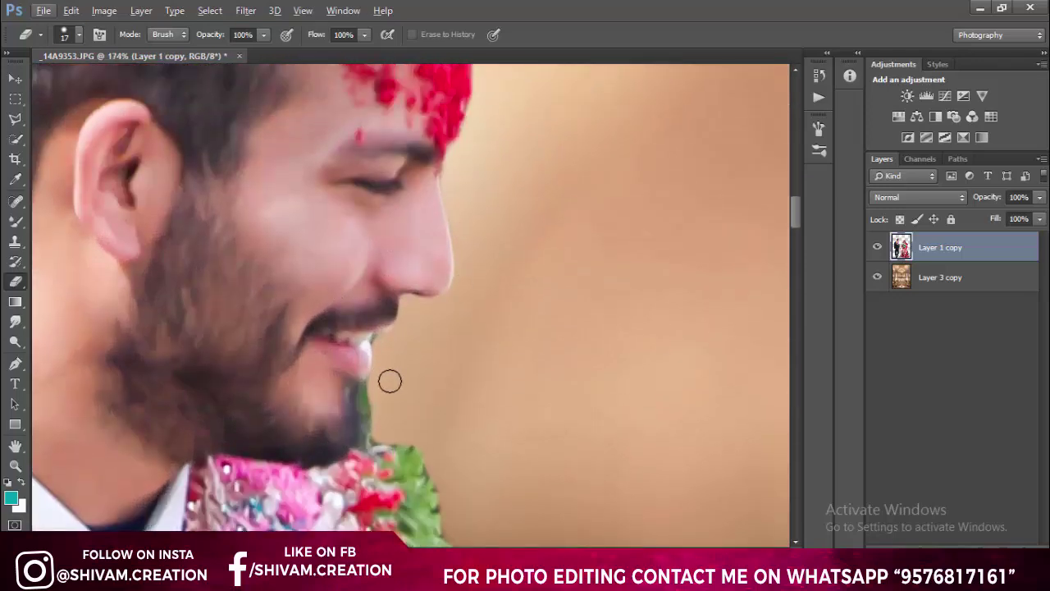
left_click_drag(370, 428, 371, 391)
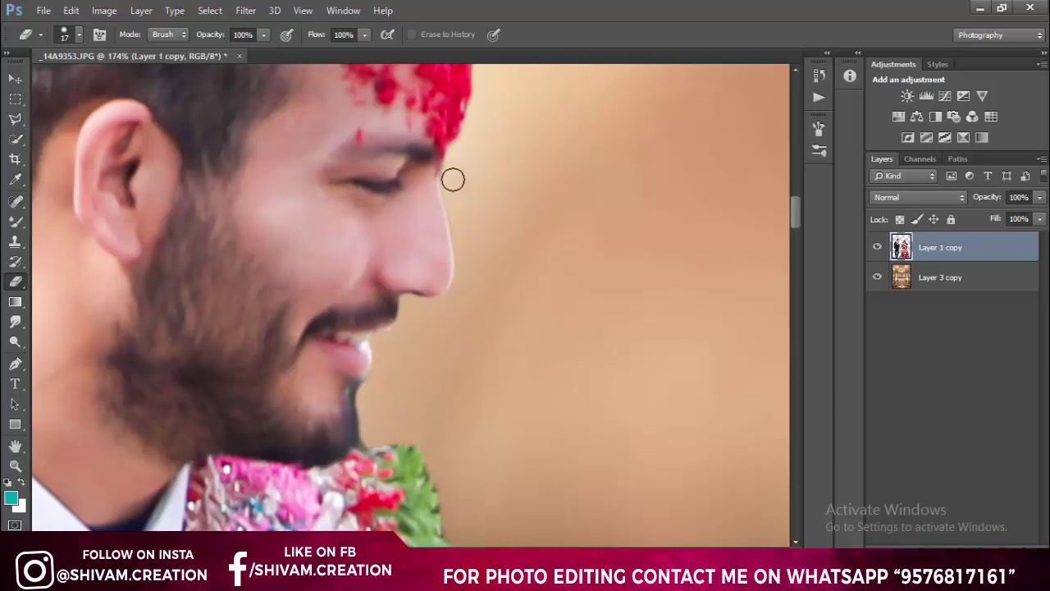
Step: Blend the groom's cheek, temple, nose and neck skin smooth with the Mixer Brush
scroll(465, 157, "up", 2)
key("shift+b")
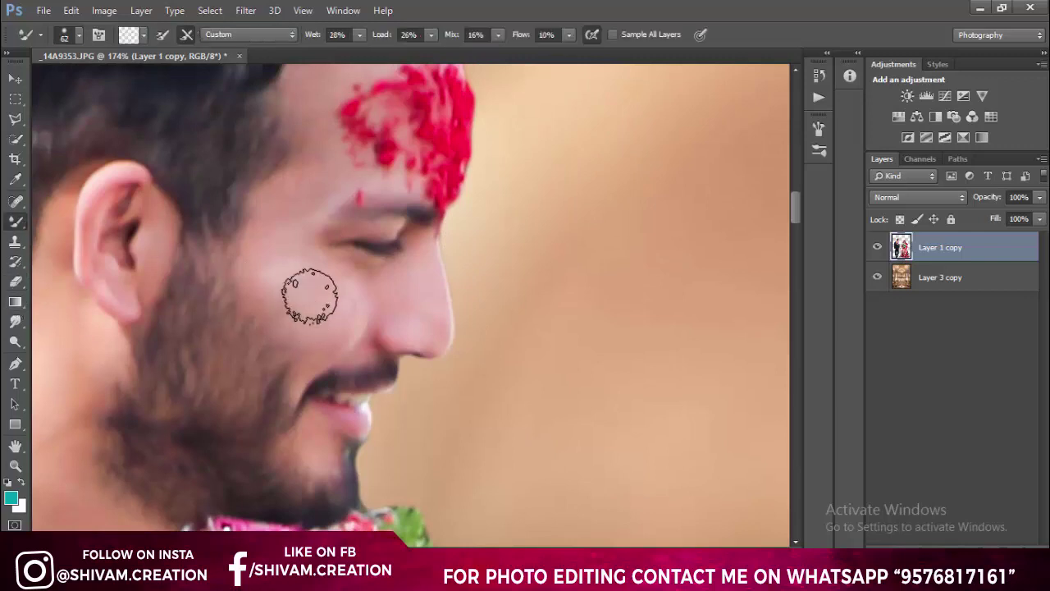
mouse_move(309, 296)
left_mouse_down()
mouse_move(287, 320)
mouse_move(298, 290)
mouse_move(301, 347)
mouse_move(293, 237)
mouse_move(270, 247)
mouse_move(318, 158)
left_mouse_up()
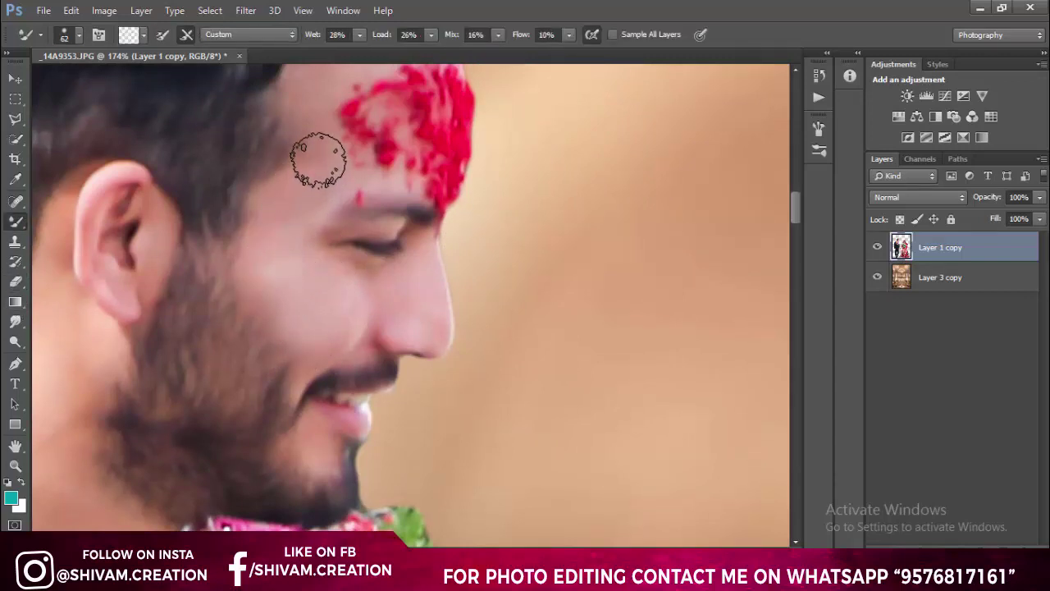
scroll(318, 159, "up", 2)
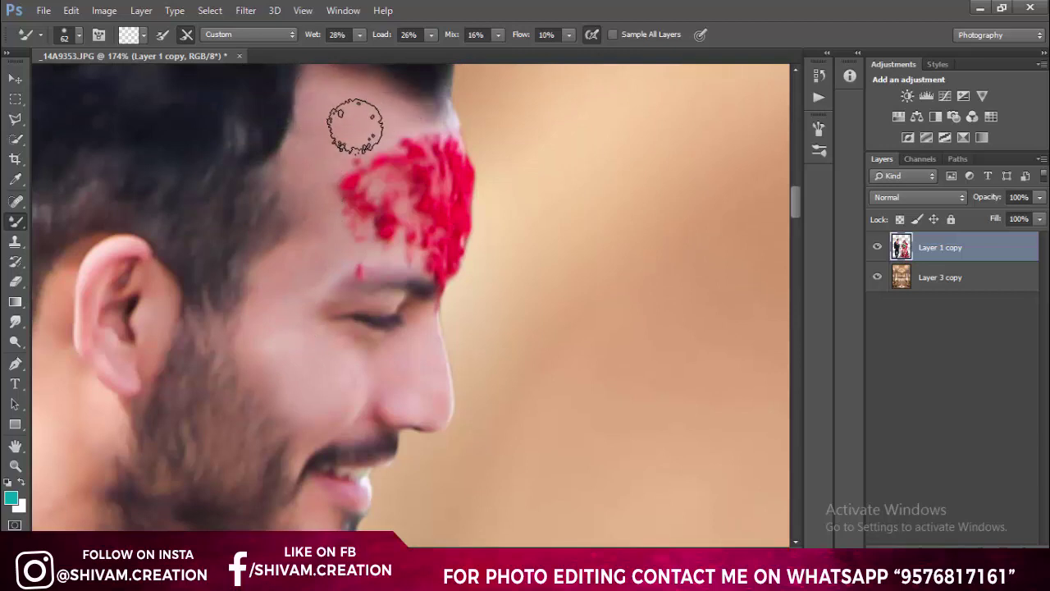
mouse_move(354, 125)
left_mouse_down()
mouse_move(321, 181)
mouse_move(320, 270)
mouse_move(342, 364)
mouse_move(408, 366)
left_mouse_up()
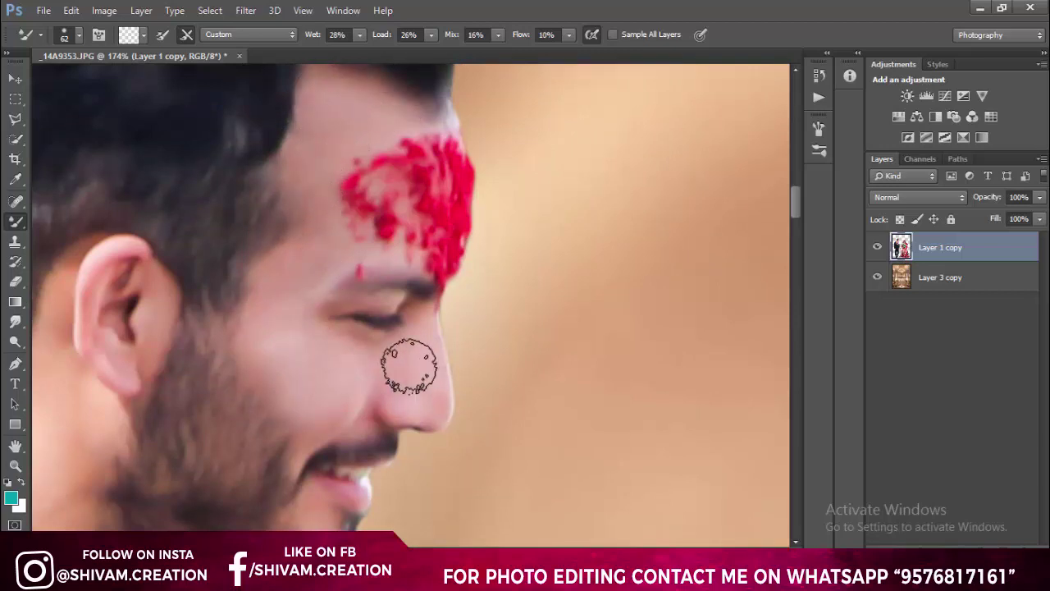
scroll(421, 399, "down", 3)
scroll(375, 380, "up", 3)
scroll(221, 430, "up", 2)
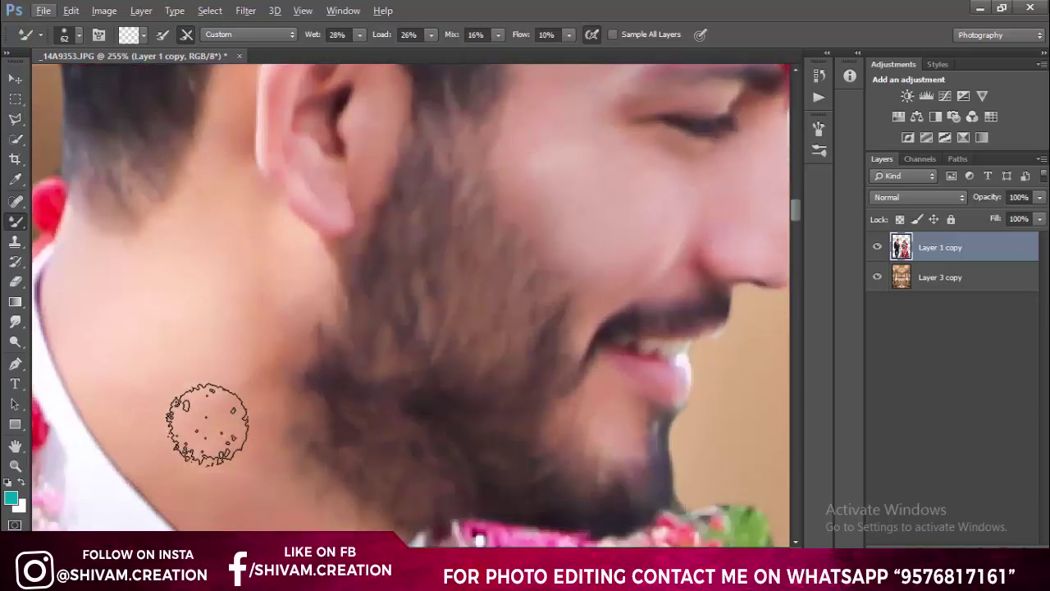
scroll(208, 425, "down", 2)
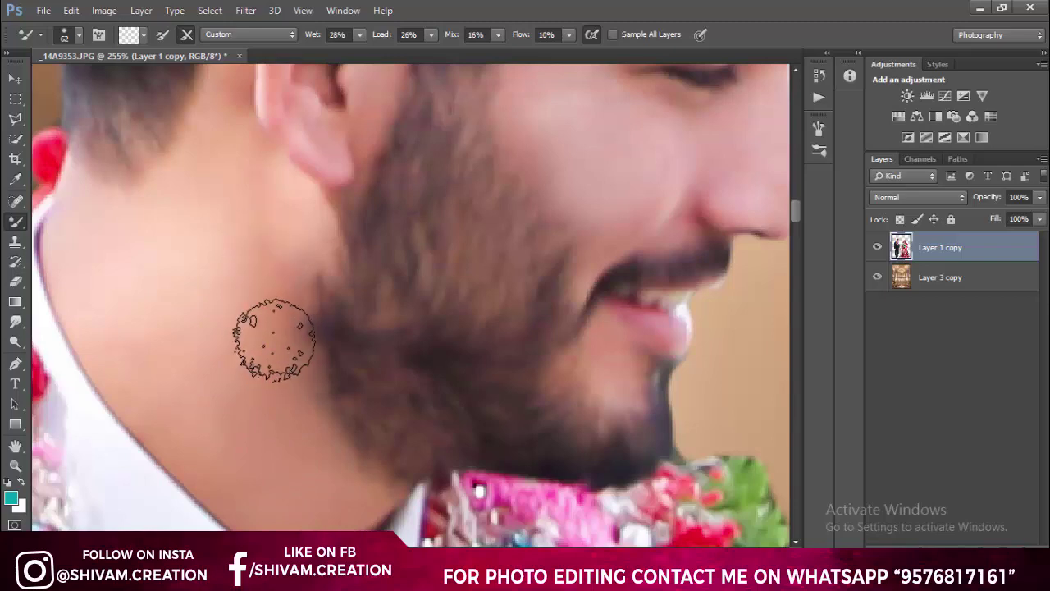
scroll(273, 339, "down", 4)
scroll(345, 324, "down", 2)
scroll(374, 220, "up", 10)
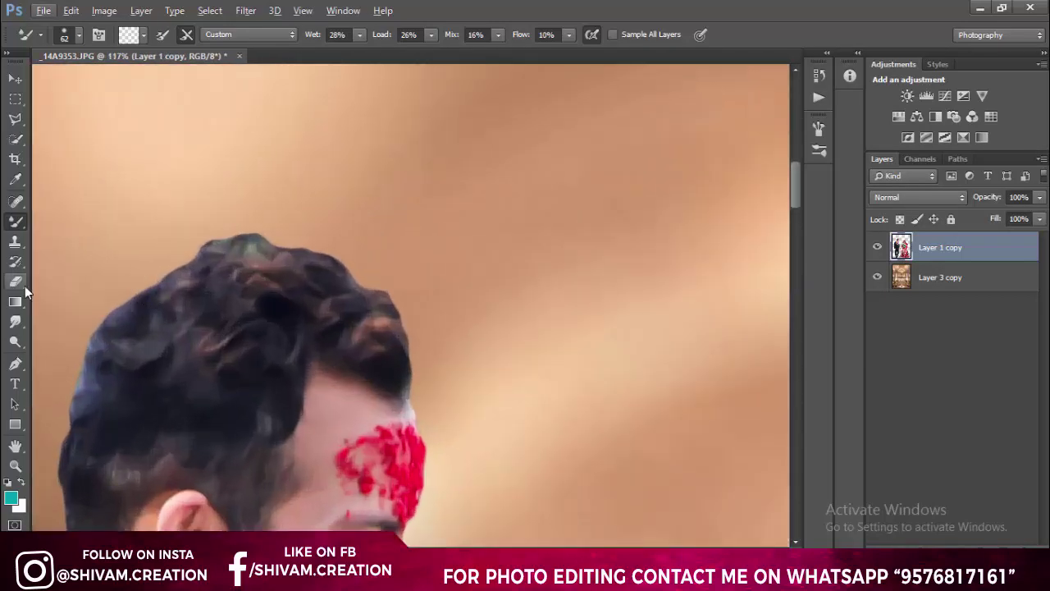
Step: Set a 39 px Smudge brush, duplicate the couple layer, and hide the original
left_click(14, 321)
right_click(247, 295)
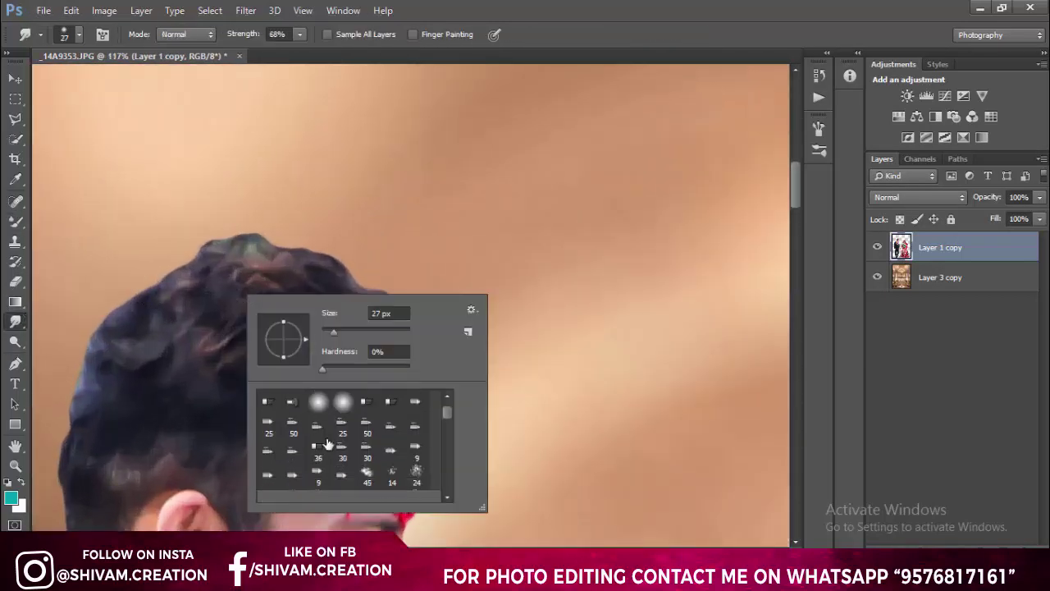
key("Return")
left_click_drag(410, 365, 414, 335)
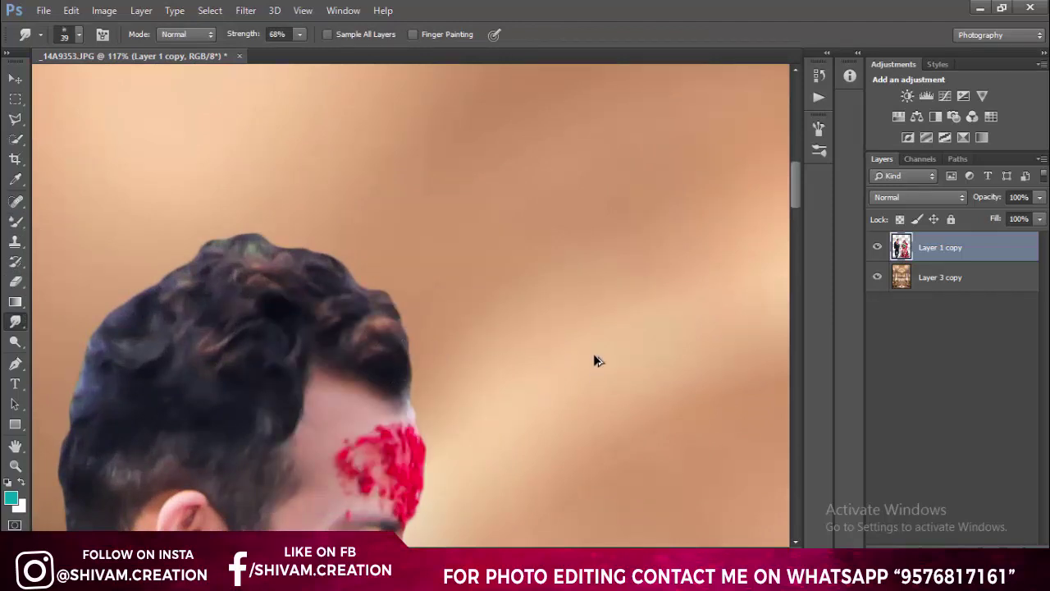
key("ctrl+j")
left_click(878, 277)
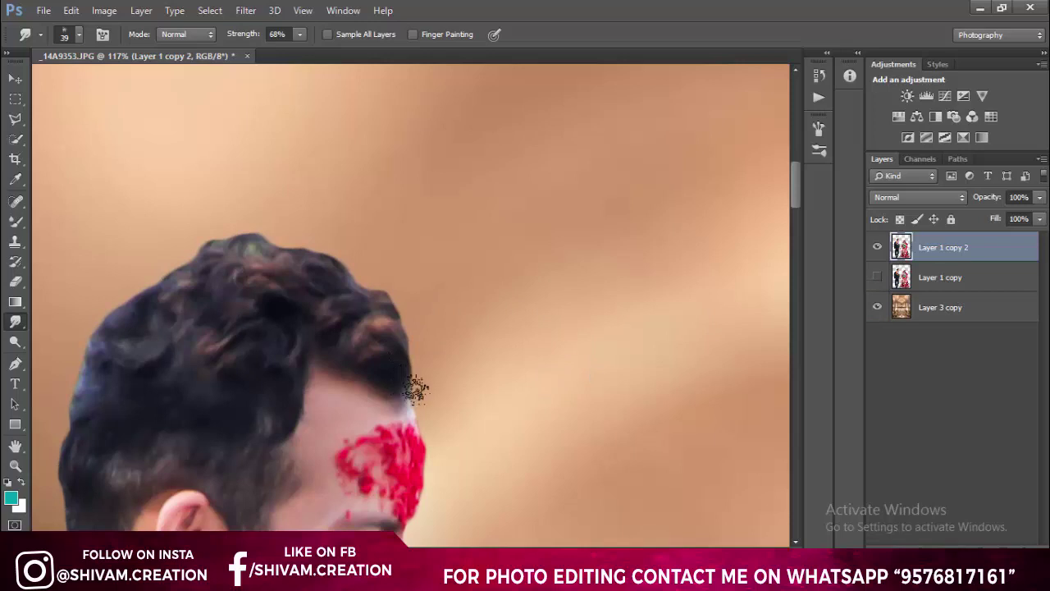
Step: Smudge wispy strands out from the groom's hairline, top-right, right edge and crown
left_click_drag(400, 352, 421, 320)
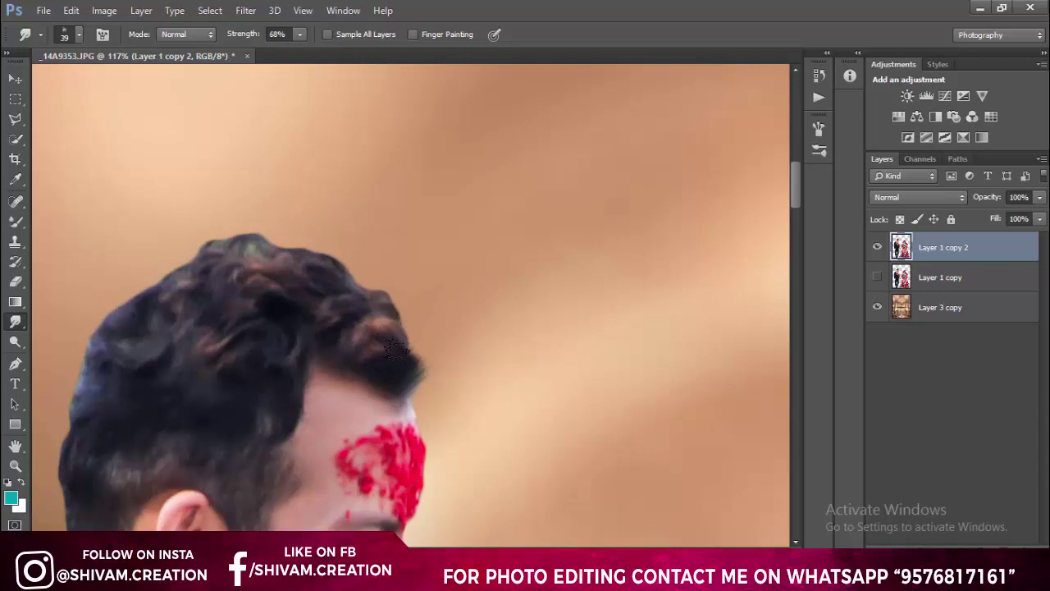
left_click_drag(395, 349, 427, 327)
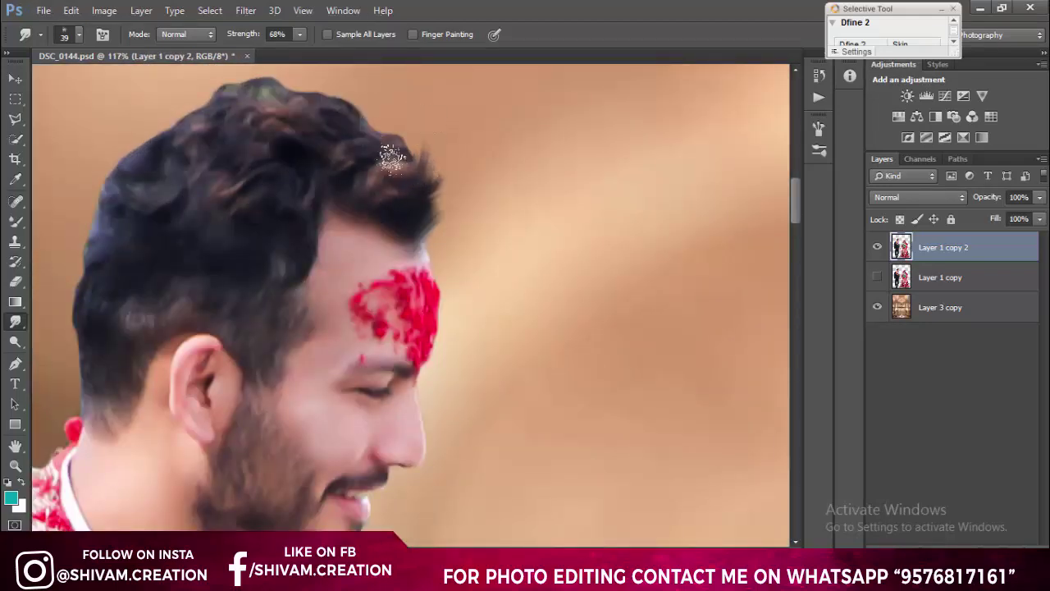
left_click_drag(389, 152, 414, 100)
left_click_drag(366, 183, 395, 115)
scroll(394, 115, "up", 5)
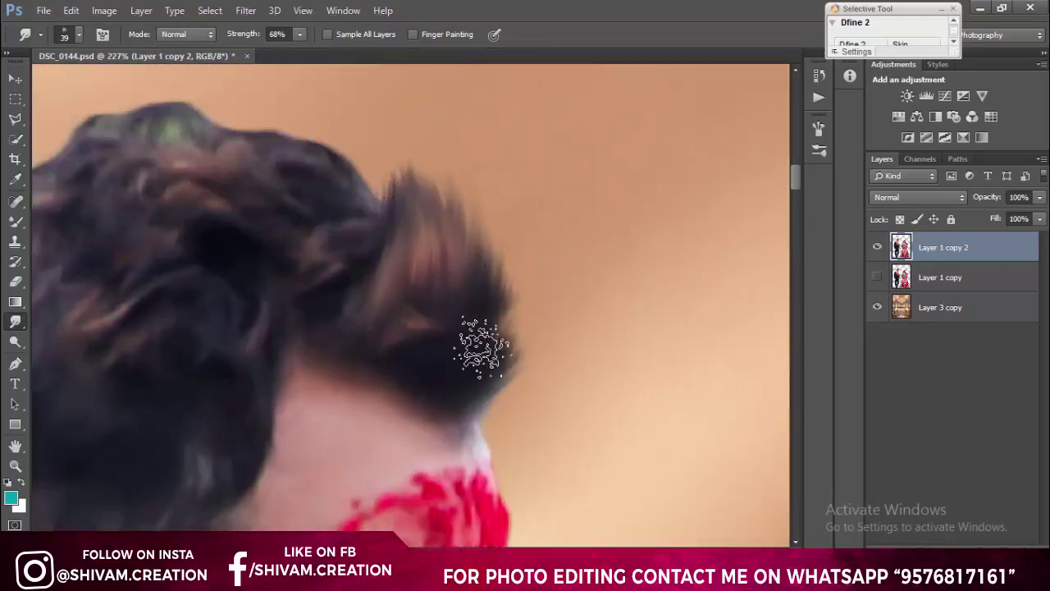
left_click_drag(483, 346, 512, 235)
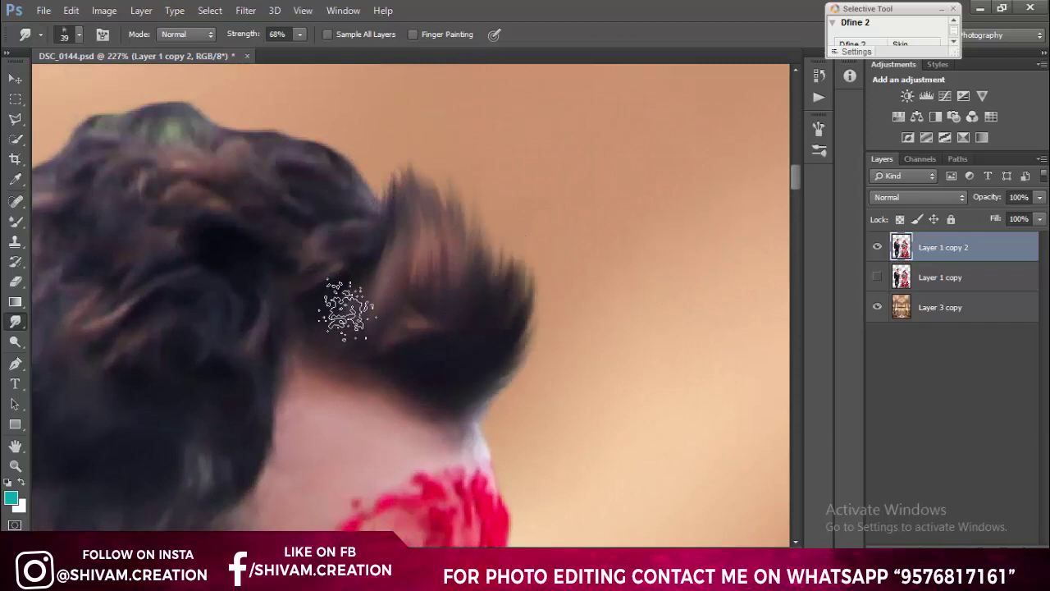
left_click_drag(348, 304, 361, 156)
mouse_move(386, 230)
left_mouse_down()
mouse_move(336, 150)
mouse_move(246, 82)
left_mouse_up()
mouse_move(270, 271)
left_mouse_down()
mouse_move(227, 222)
mouse_move(189, 148)
left_mouse_up()
left_click_drag(238, 181, 115, 82)
Step: Pull the top of the groom's hair leftward into strands and review the result
scroll(103, 71, "up", 2)
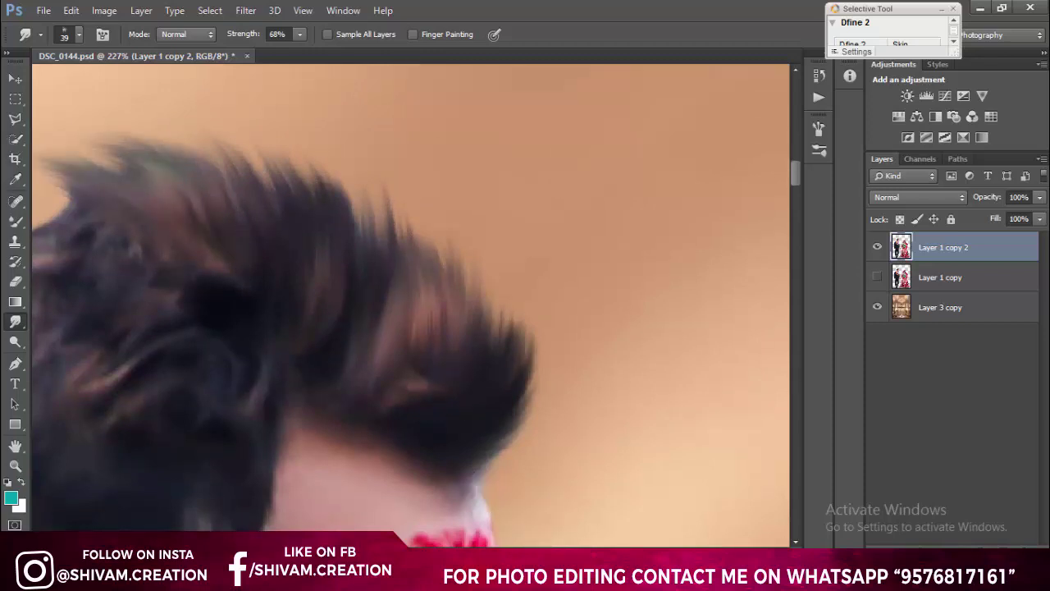
scroll(495, 505, "left", 5)
left_click_drag(554, 251, 418, 242)
mouse_move(481, 263)
left_mouse_down()
mouse_move(410, 246)
mouse_move(370, 271)
left_mouse_up()
left_click_drag(481, 281, 345, 316)
scroll(258, 481, "down", 2)
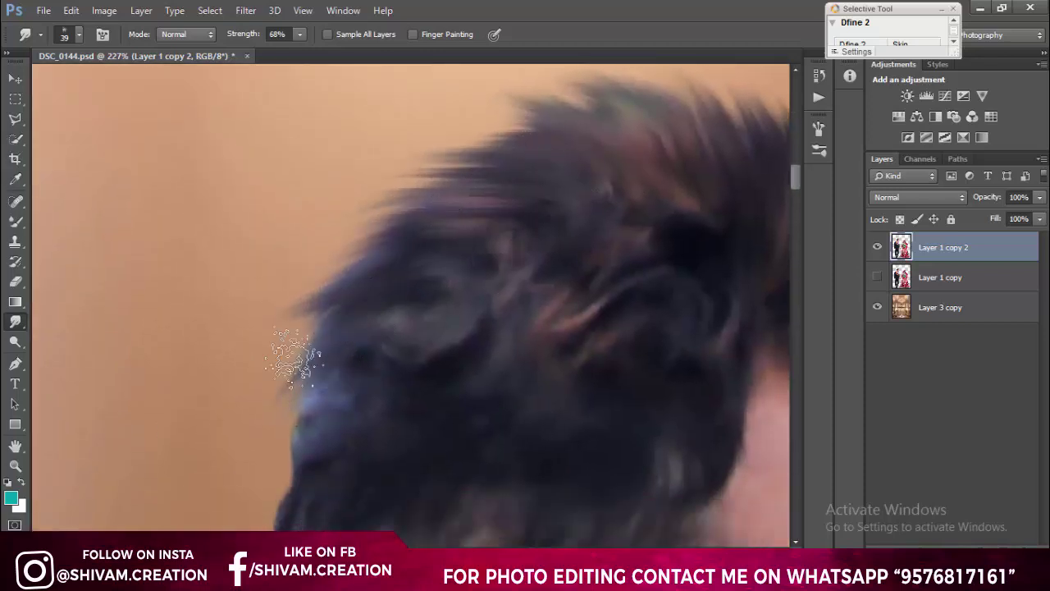
scroll(293, 352, "down", 2)
scroll(247, 481, "down", 2)
scroll(263, 492, "down", 1)
scroll(312, 333, "down", 1)
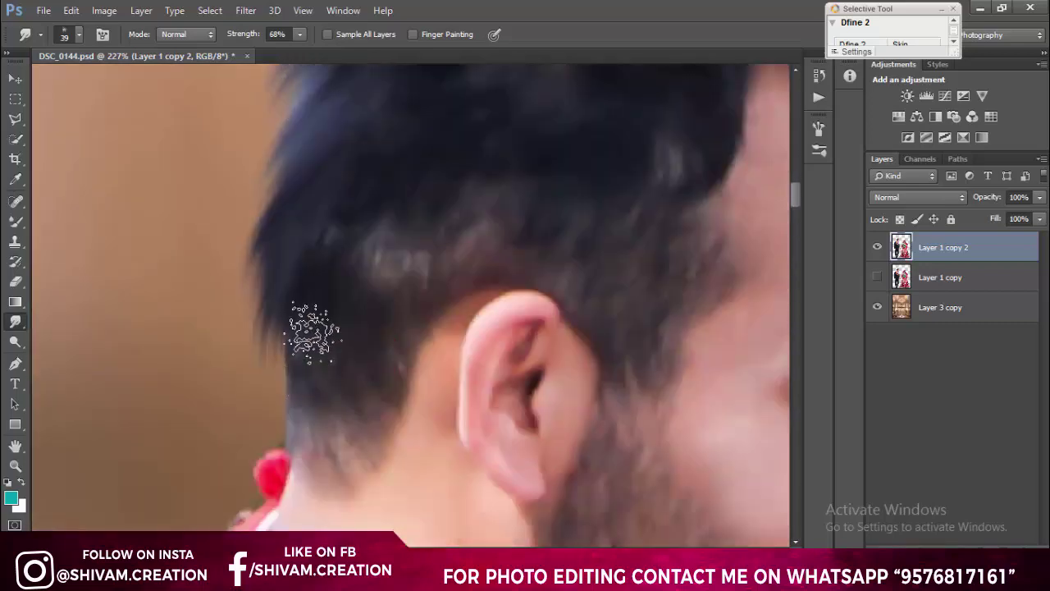
scroll(394, 328, "down", 2)
scroll(471, 219, "down", 3)
scroll(525, 205, "up", 1)
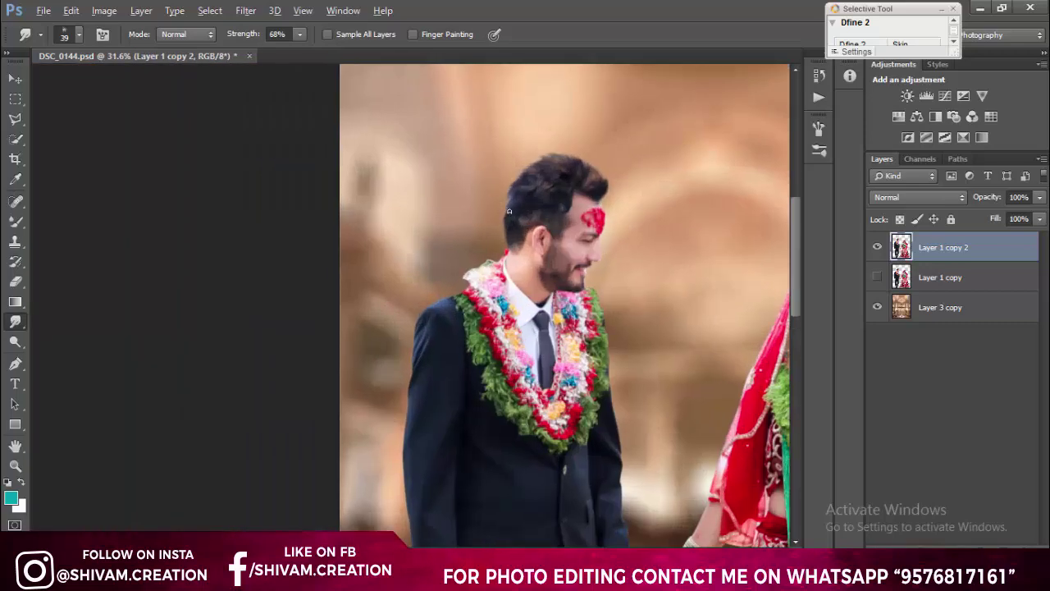
scroll(527, 199, "up", 3)
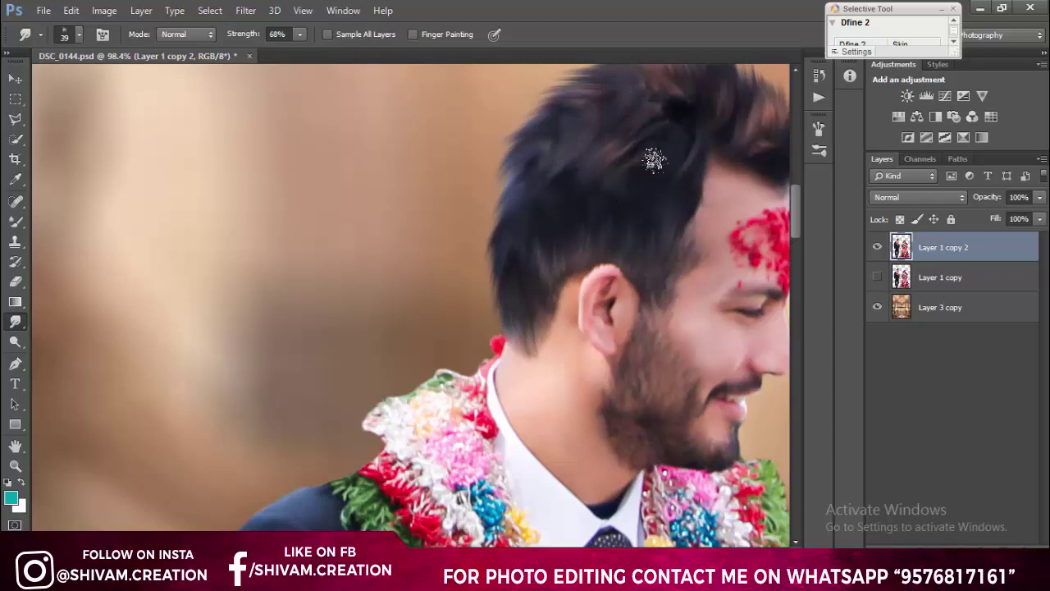
scroll(656, 160, "up", 2)
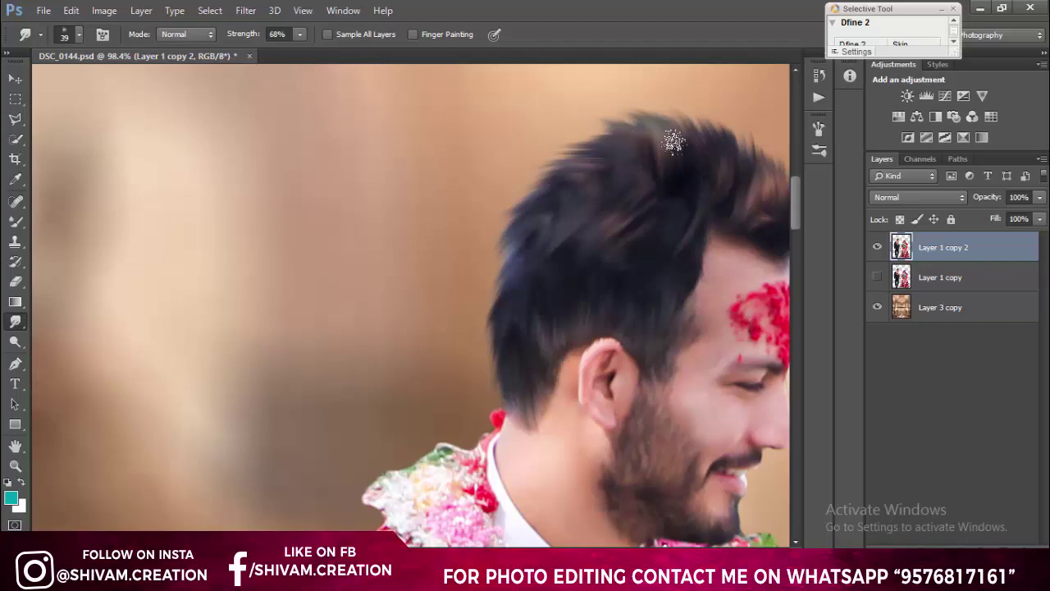
scroll(739, 211, "down", 3)
scroll(737, 210, "up", 2)
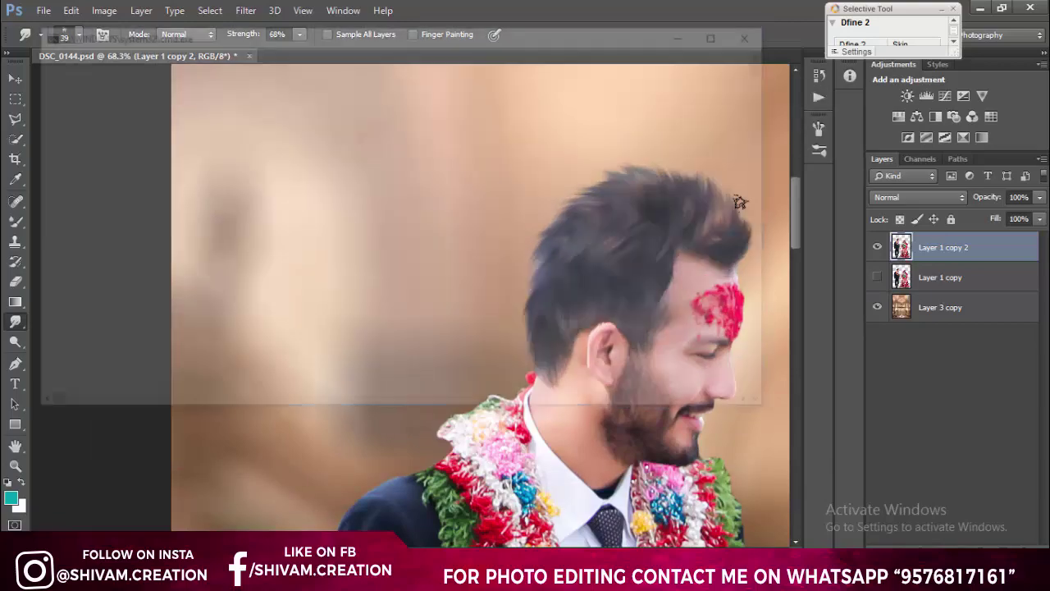
scroll(747, 238, "down", 2)
scroll(755, 250, "down", 2)
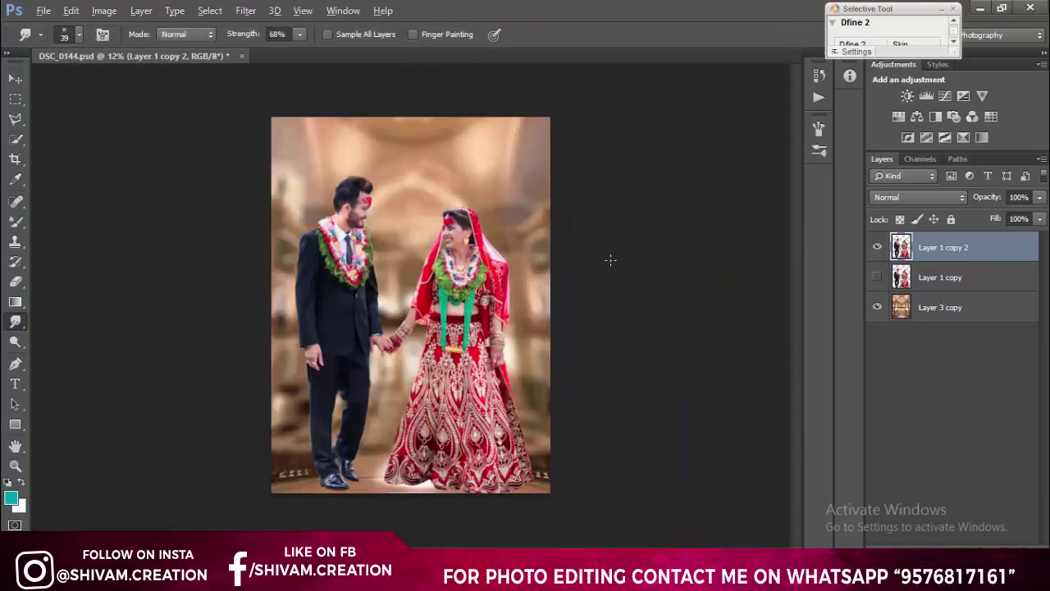
scroll(610, 257, "up", 1)
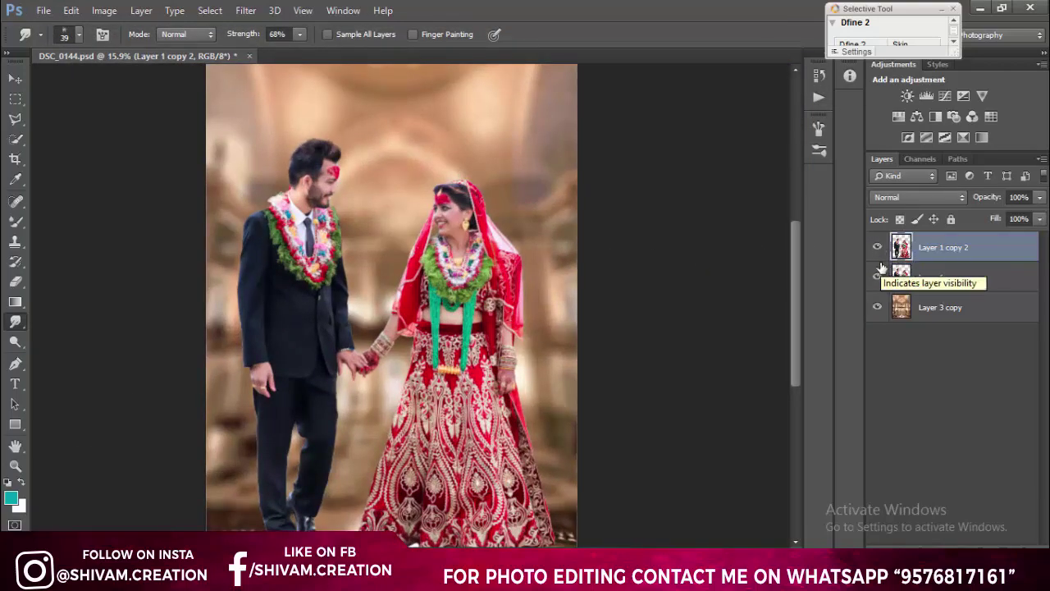
scroll(265, 135, "up", 2)
scroll(265, 135, "up", 3)
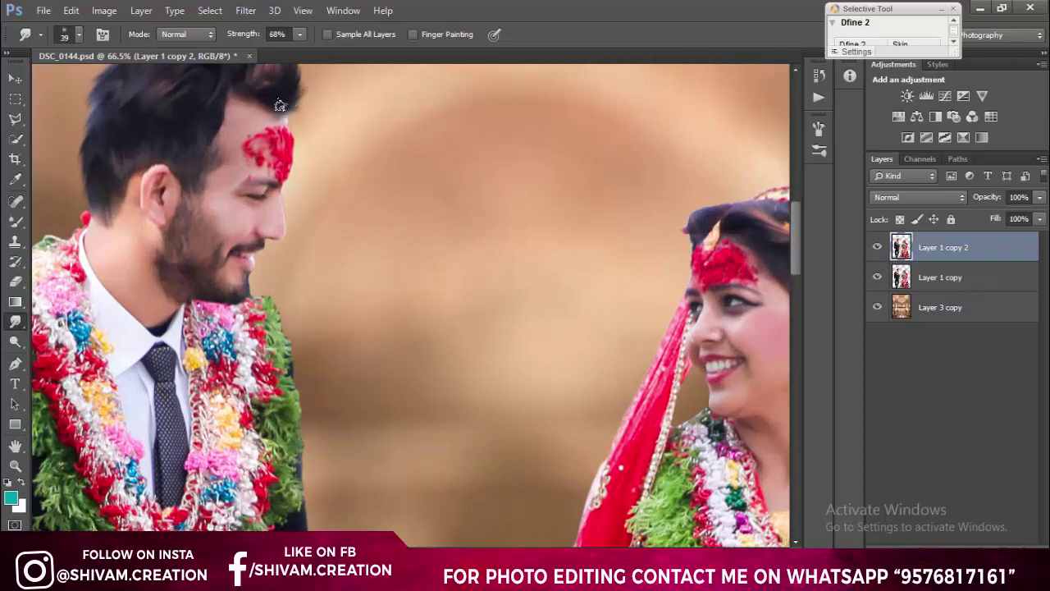
scroll(280, 105, "down", 2)
scroll(501, 127, "down", 1)
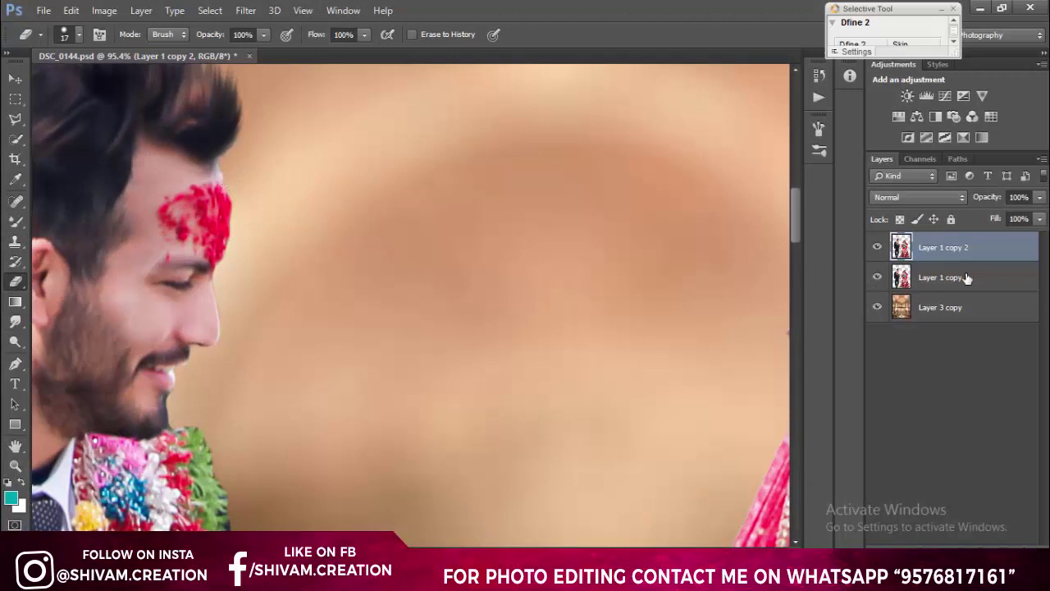
left_click(946, 283)
left_click(877, 277)
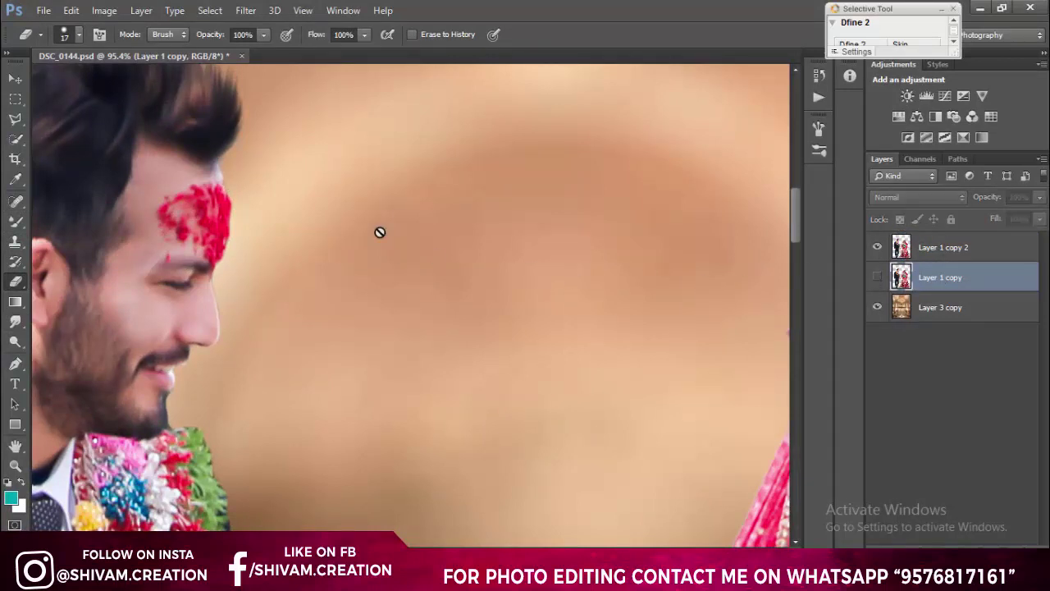
left_click(956, 251)
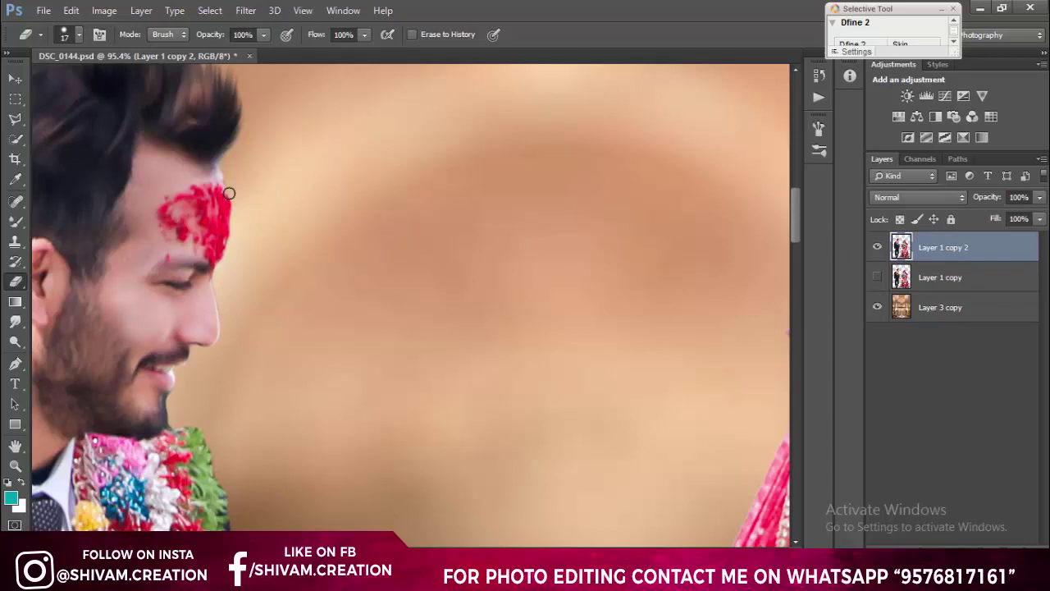
scroll(226, 165, "down", 3)
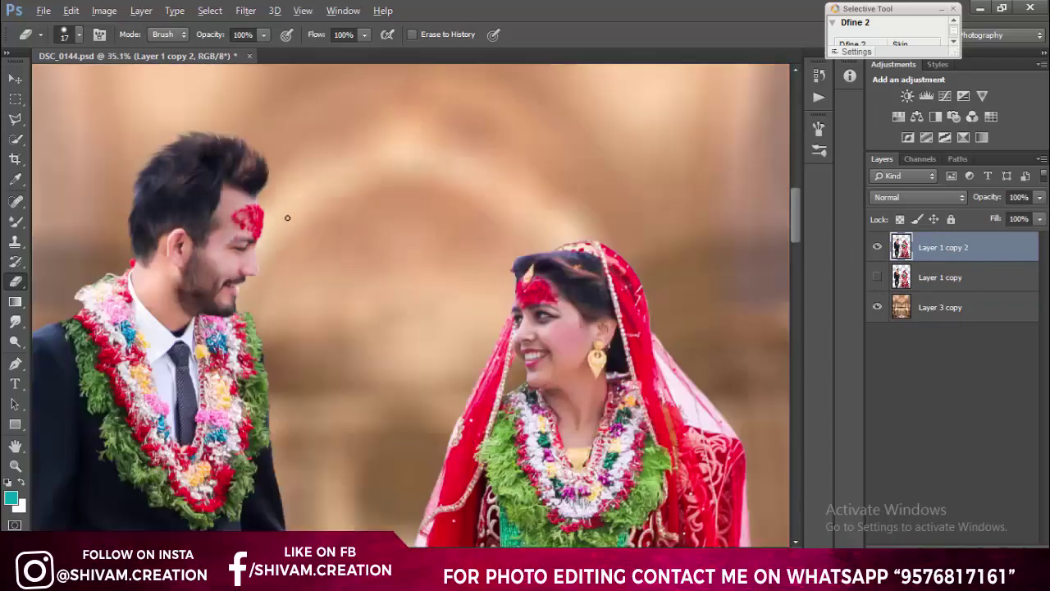
scroll(225, 166, "down", 2)
scroll(500, 249, "up", 3)
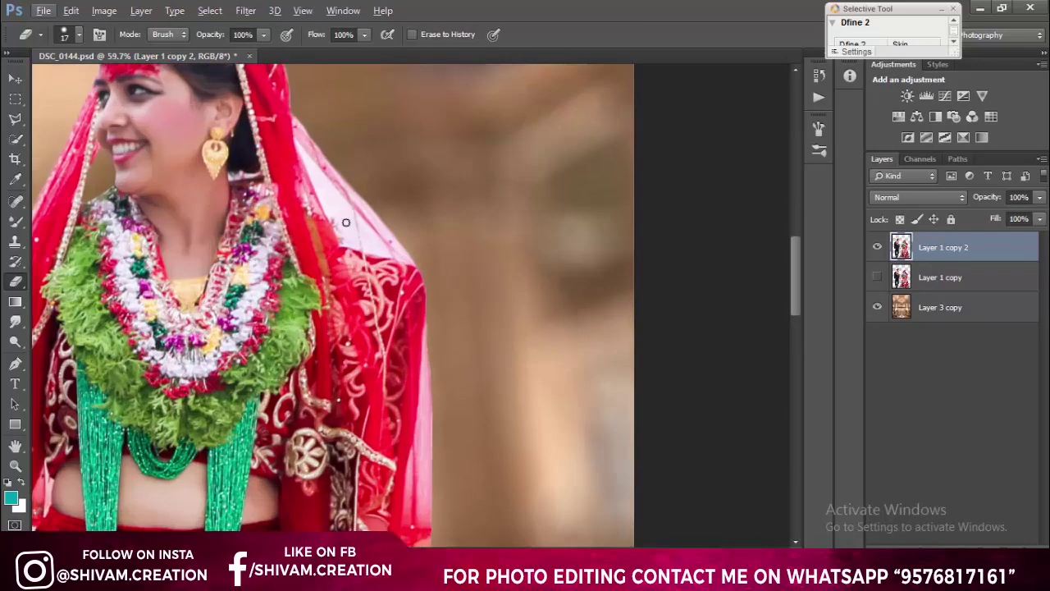
scroll(384, 264, "down", 2)
scroll(384, 263, "down", 2)
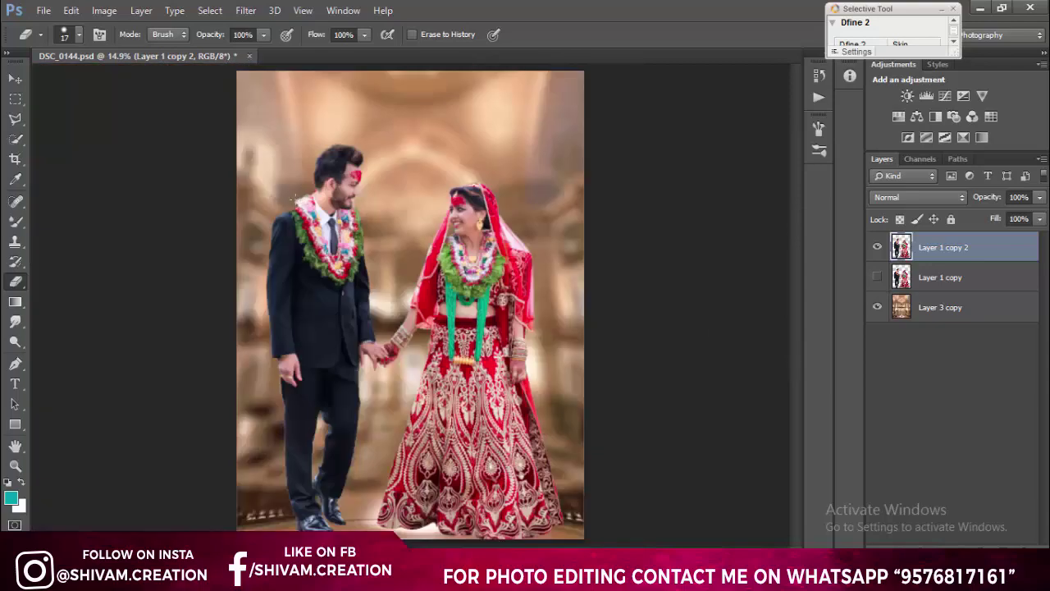
scroll(640, 265, "up", 2)
scroll(639, 265, "up", 2)
scroll(639, 264, "down", 3)
scroll(639, 265, "down", 1)
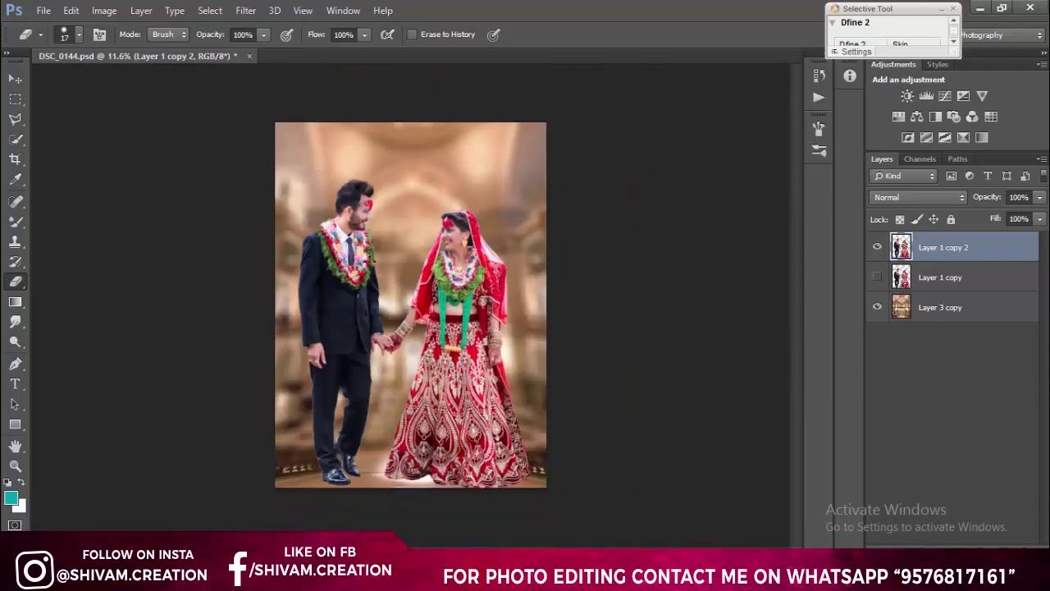
left_click(988, 277)
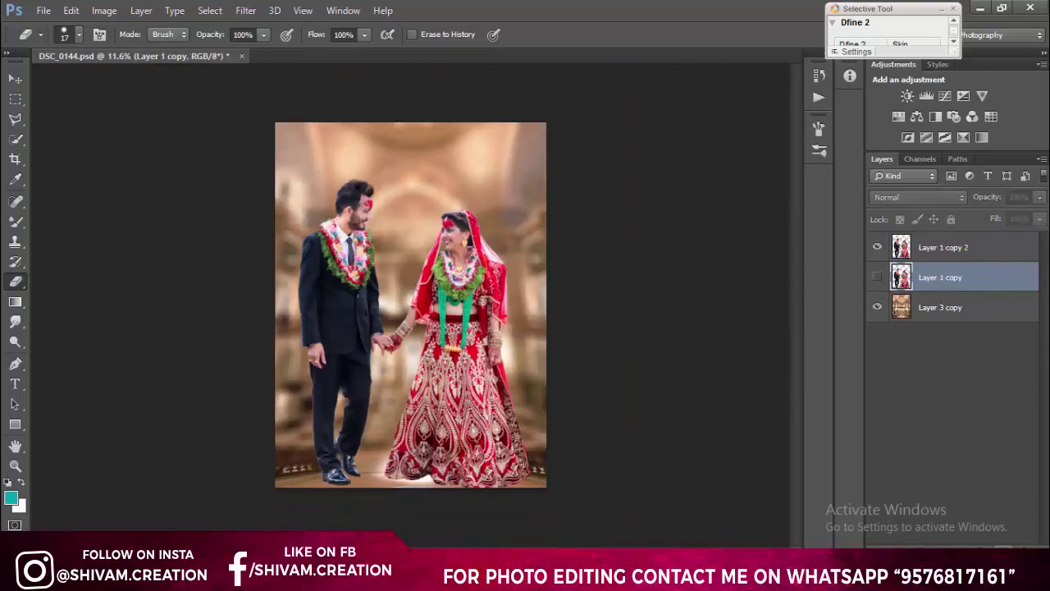
Step: Create a new empty layer for the shoe shadow
key("ctrl+shift+alt+n")
scroll(350, 388, "up", 2)
scroll(345, 375, "up", 2)
scroll(387, 409, "up", 1)
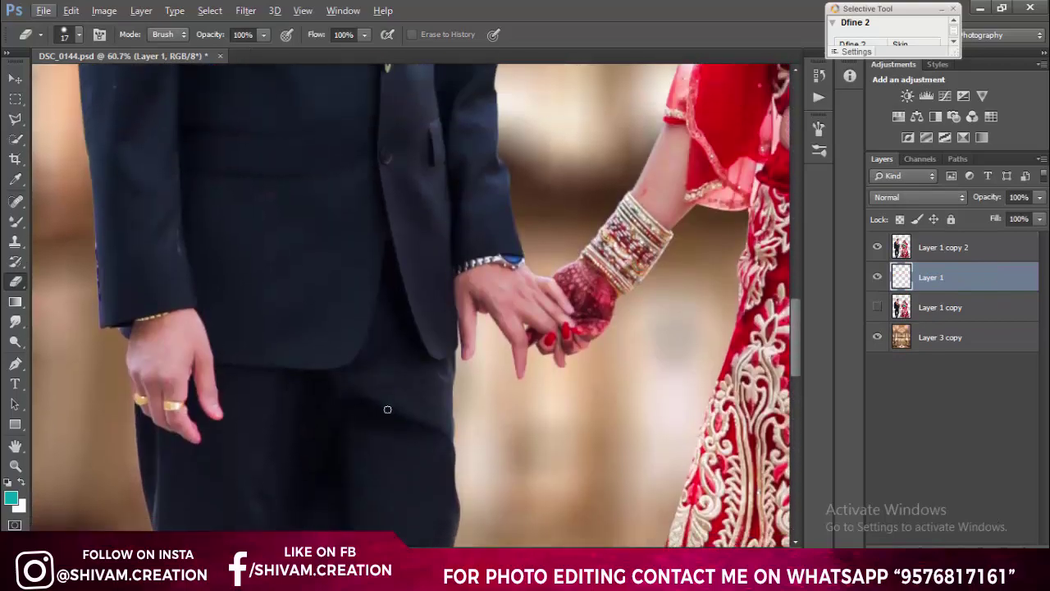
scroll(387, 408, "down", 2)
scroll(328, 353, "down", 3)
scroll(271, 394, "down", 3)
scroll(263, 420, "down", 2)
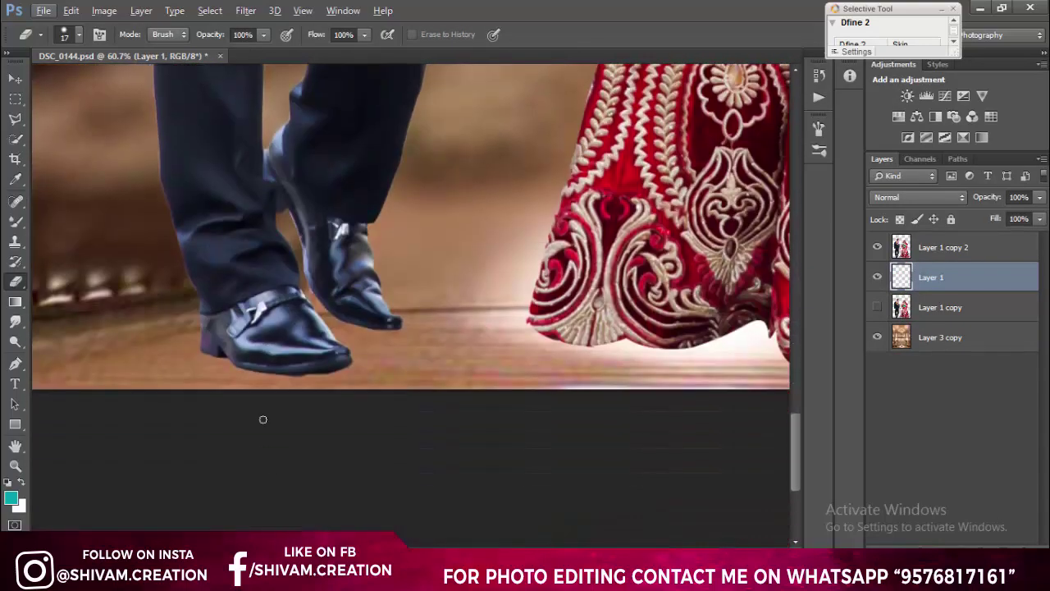
scroll(263, 420, "down", 1)
Step: Give the eraser a fully soft edge and set the brush to 76 px
right_click(329, 339)
left_click_drag(369, 378, 348, 390)
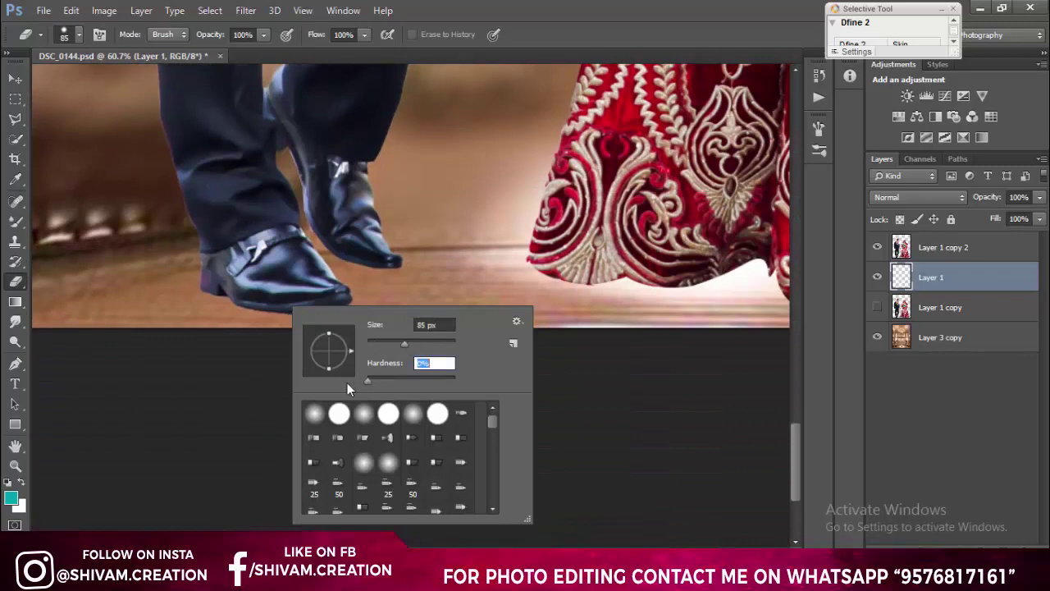
right_click(15, 220)
left_click(82, 215)
right_click(320, 278)
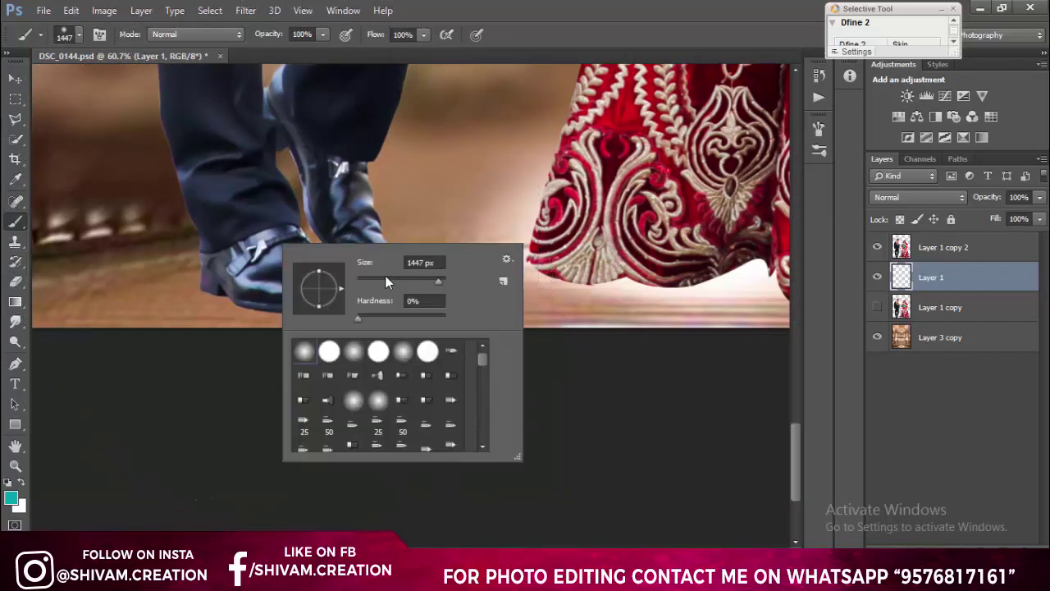
key("Return")
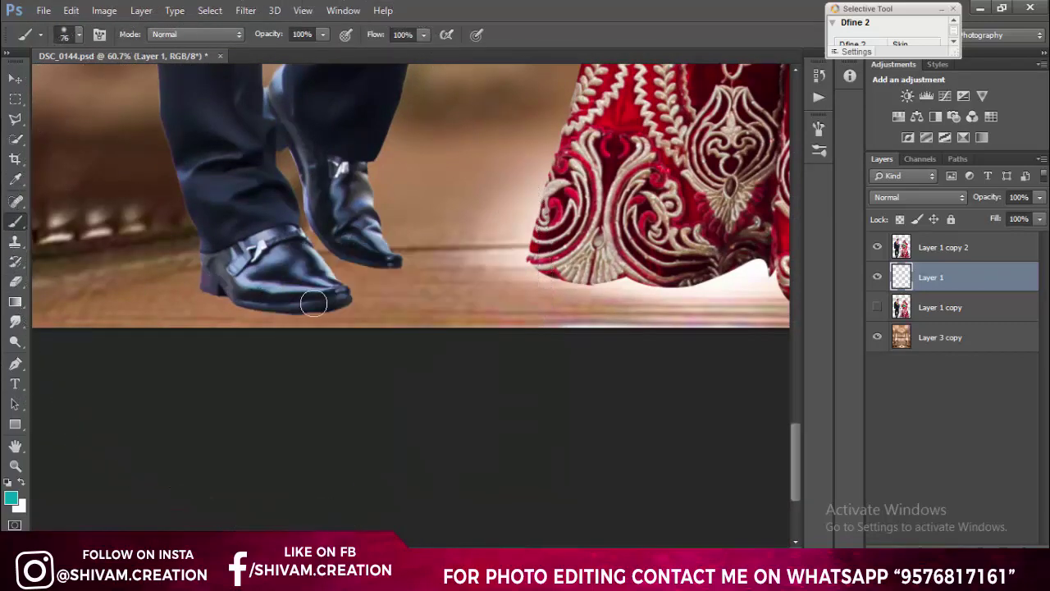
Step: Select the area beneath the groom's shoe and fill it with black
left_click(14, 119)
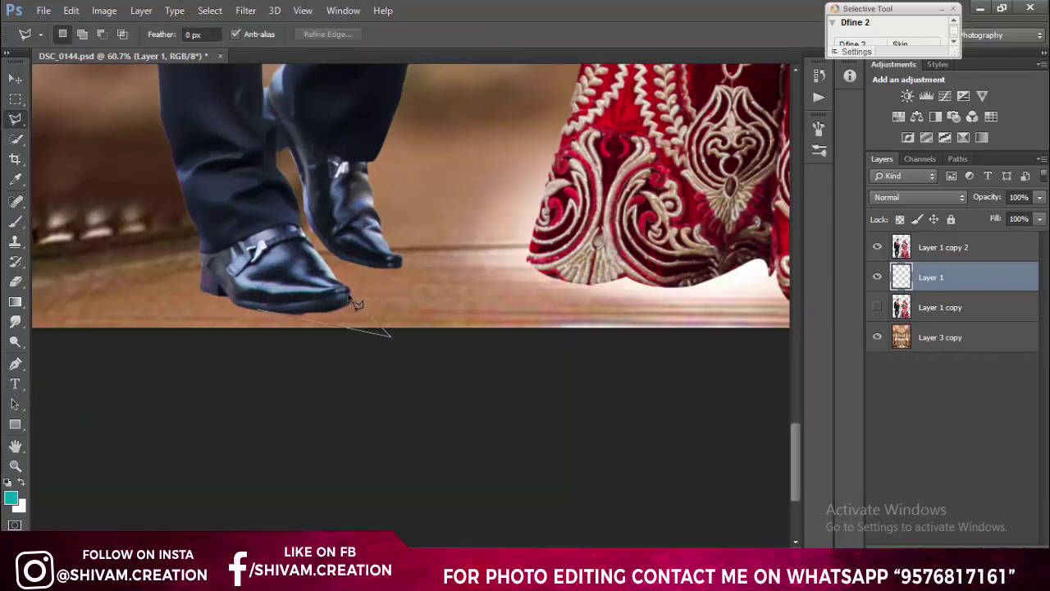
left_click(261, 313)
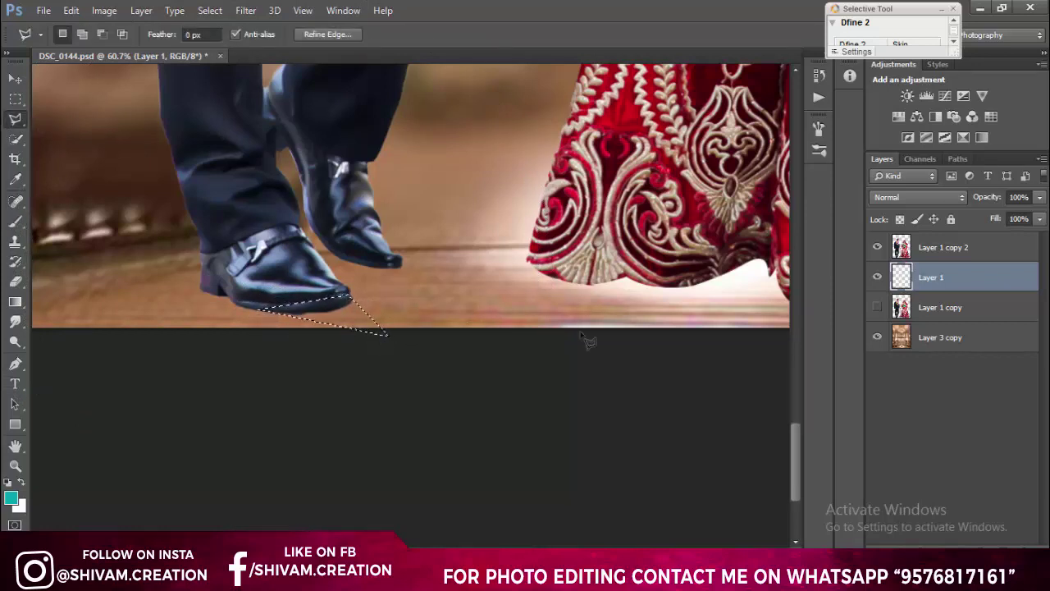
left_click(15, 281)
left_click(15, 222)
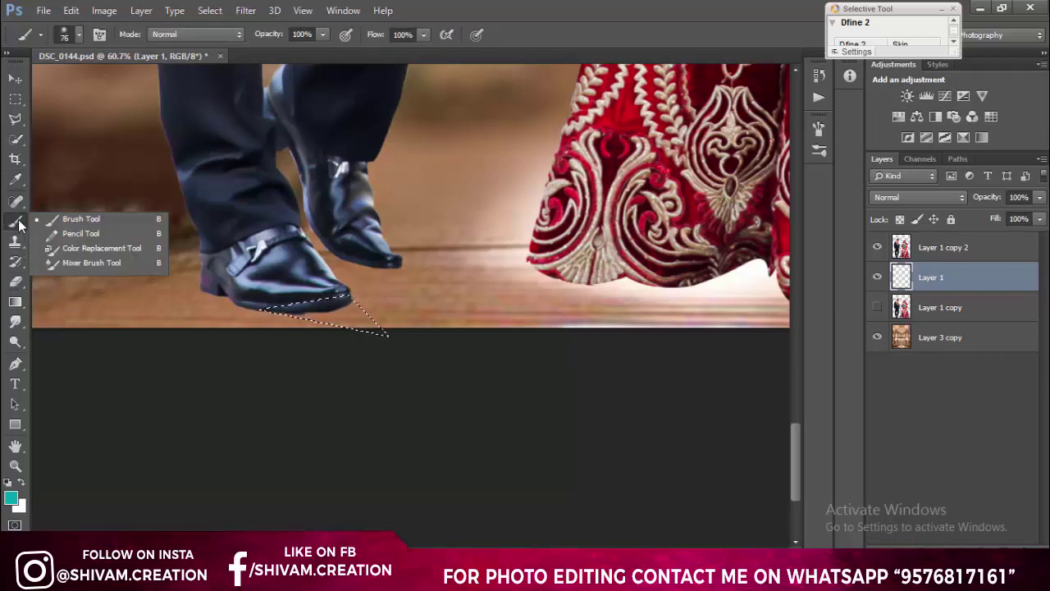
left_click(14, 302)
left_click(82, 313)
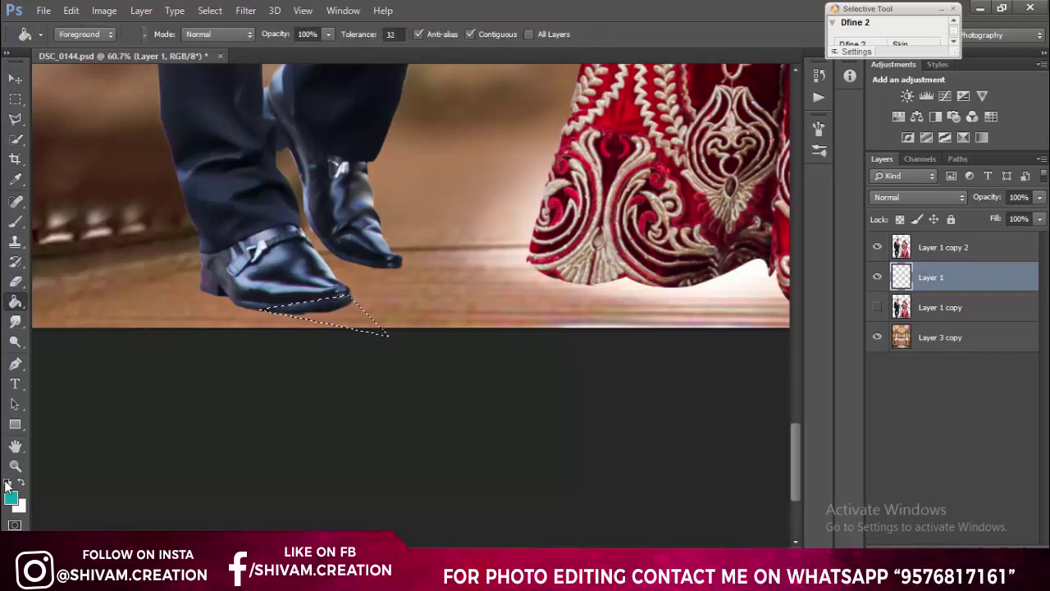
left_click(6, 484)
left_click(348, 312)
Step: Deselect and lower the shadow layer's opacity to 64%
left_click(15, 98)
key("ctrl+d")
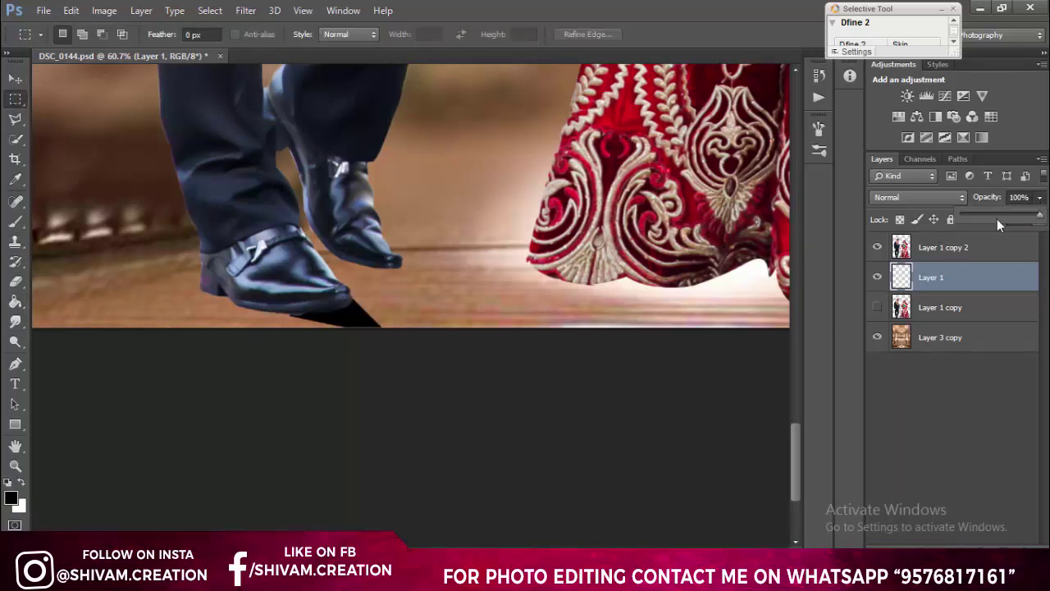
left_click_drag(998, 220, 993, 216)
left_click_drag(68, 222, 383, 414)
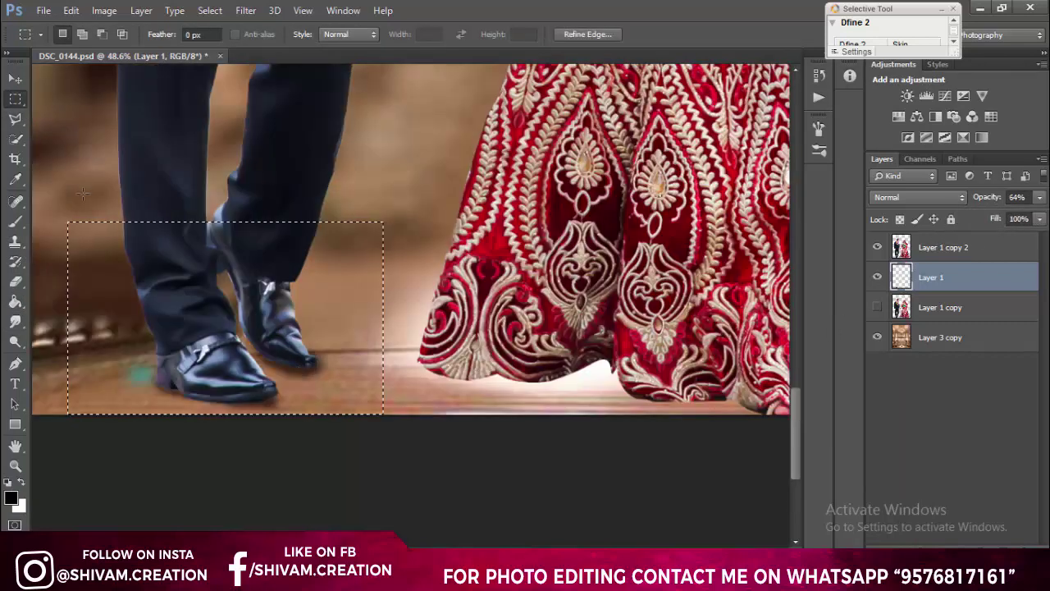
key("ctrl+d")
Step: Add a Levels adjustment clipped to the couple copy, with midtones darkened to 0.59
left_click(946, 251)
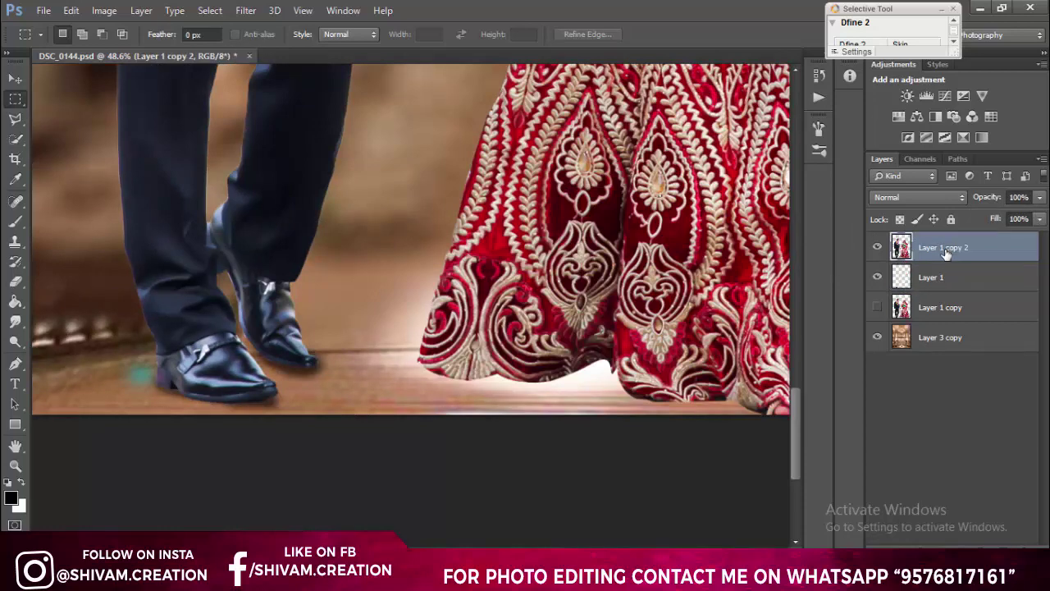
left_click(963, 545)
left_click(984, 306)
left_click(963, 545)
left_click(941, 294)
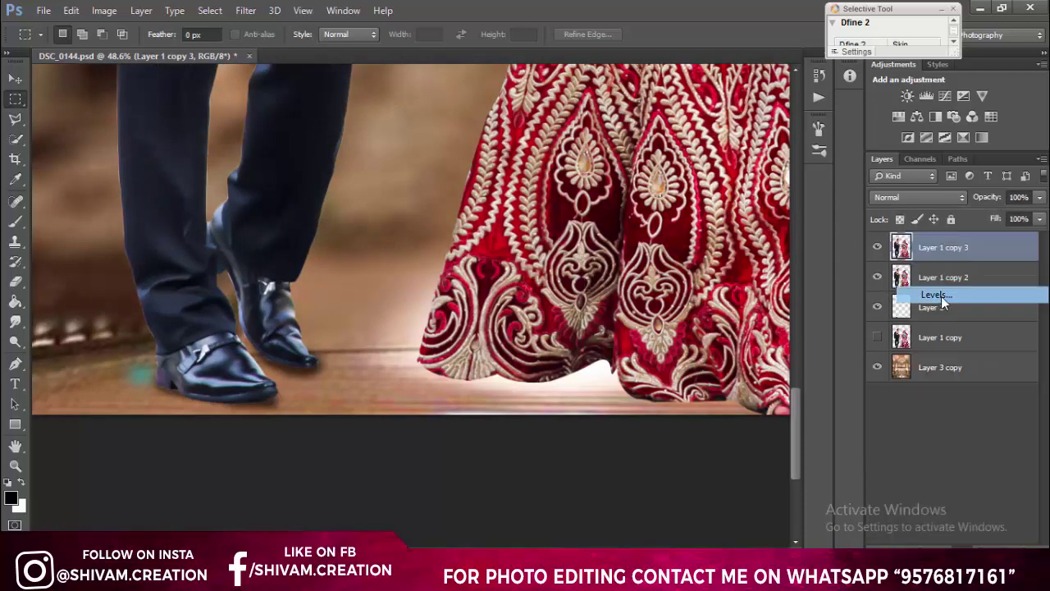
left_click(560, 398)
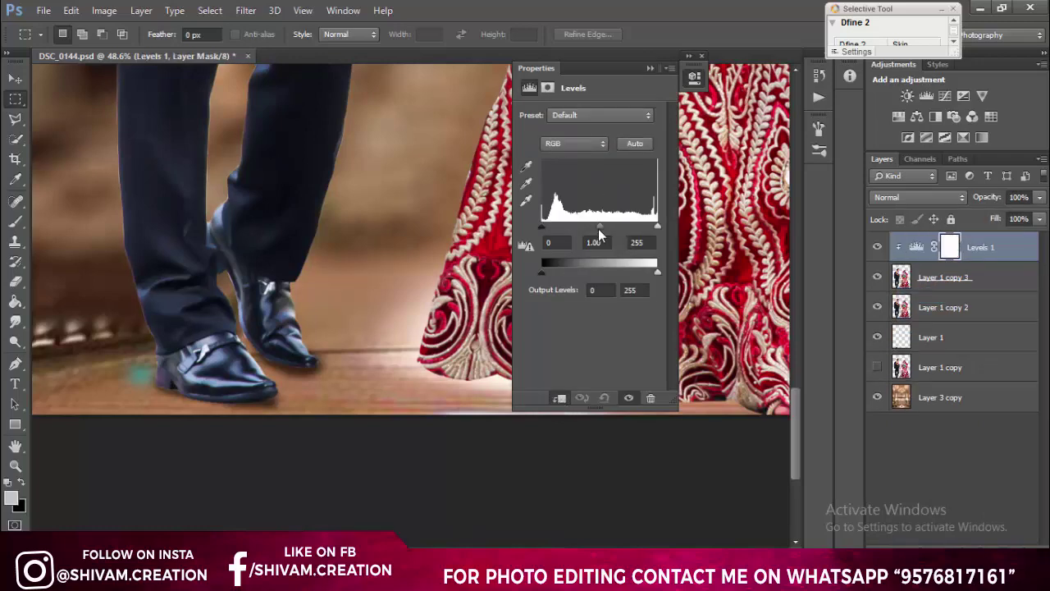
left_click_drag(599, 233, 619, 234)
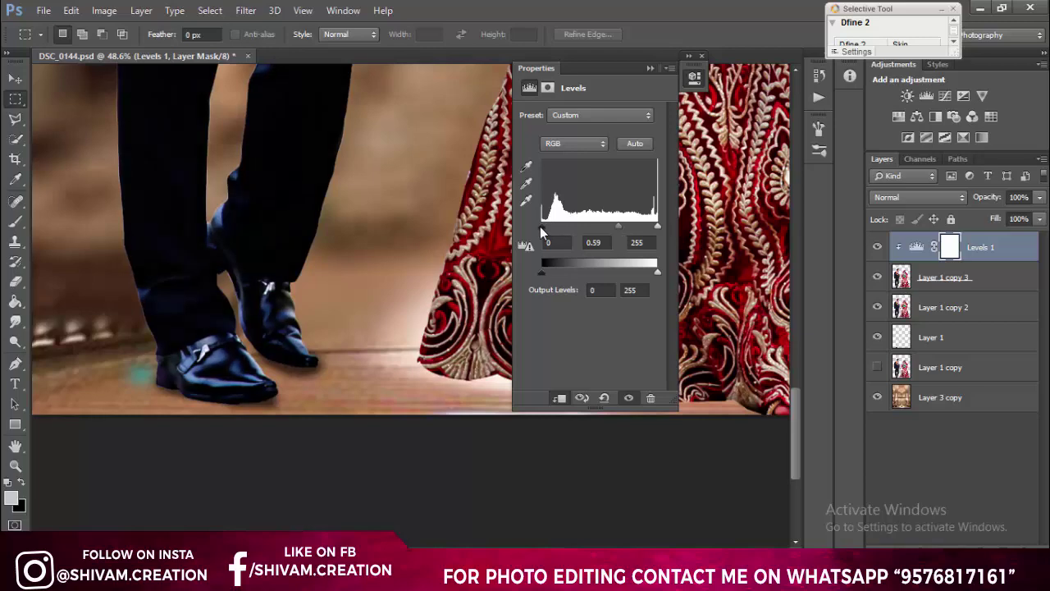
Step: Fit the photo in view and lower the Levels adjustment's opacity to 19%
left_click(649, 68)
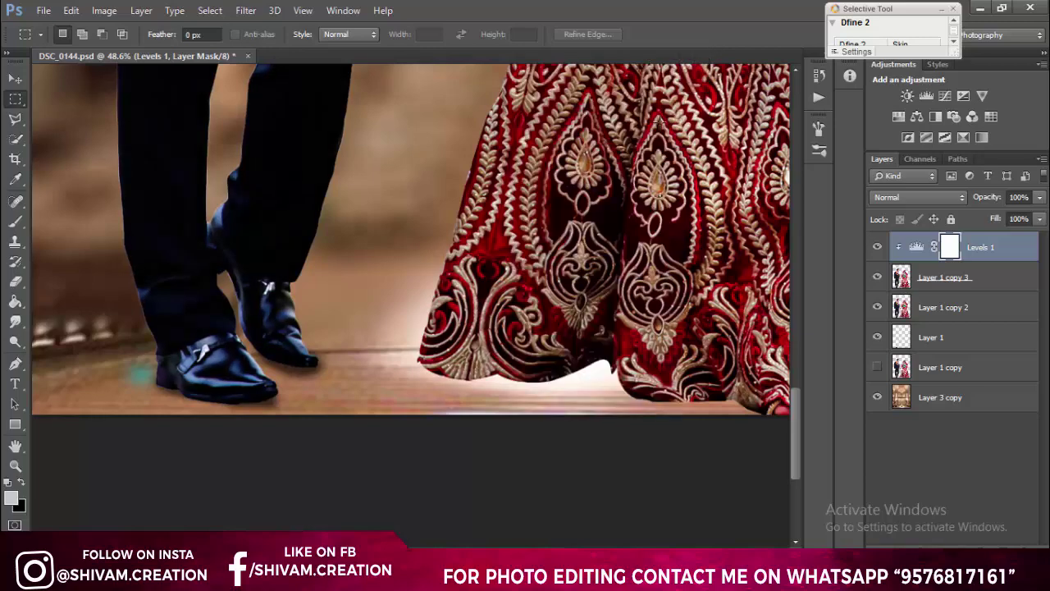
scroll(659, 124, "down", 3)
scroll(376, 396, "up", 3)
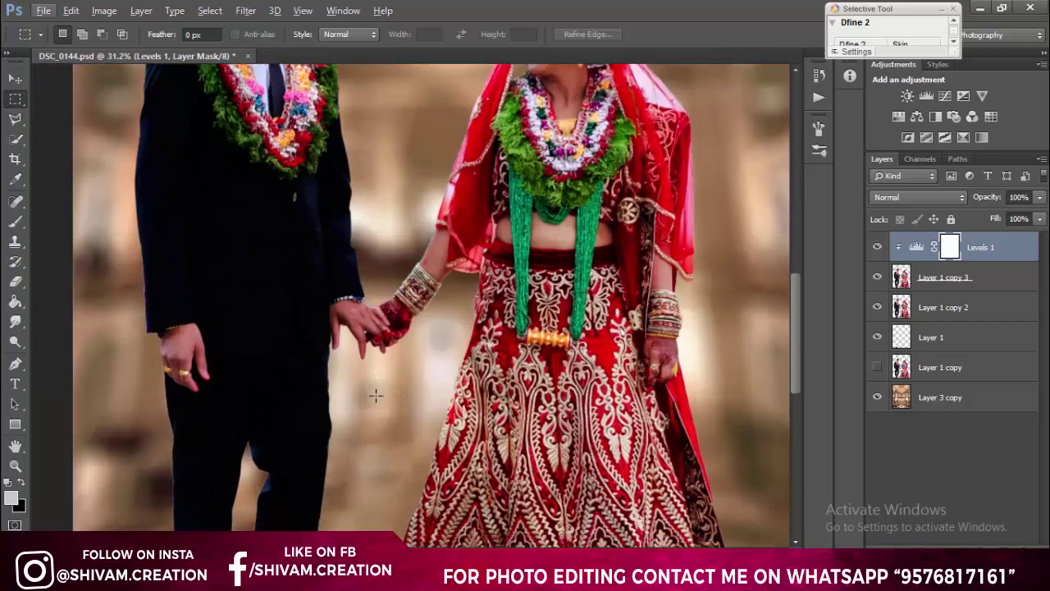
scroll(375, 395, "down", 3)
scroll(427, 378, "down", 1)
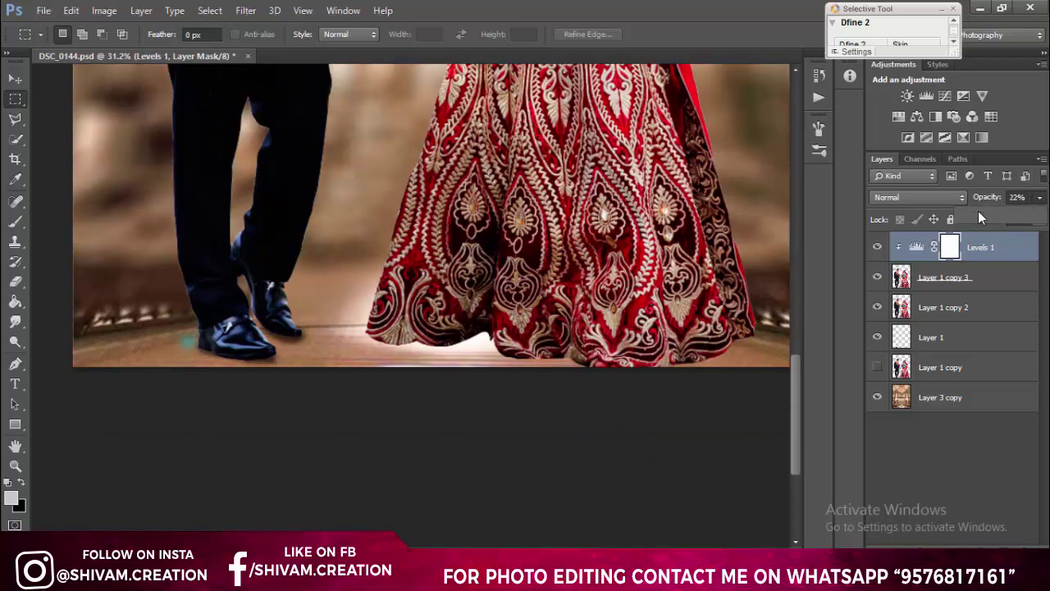
key("ctrl+0")
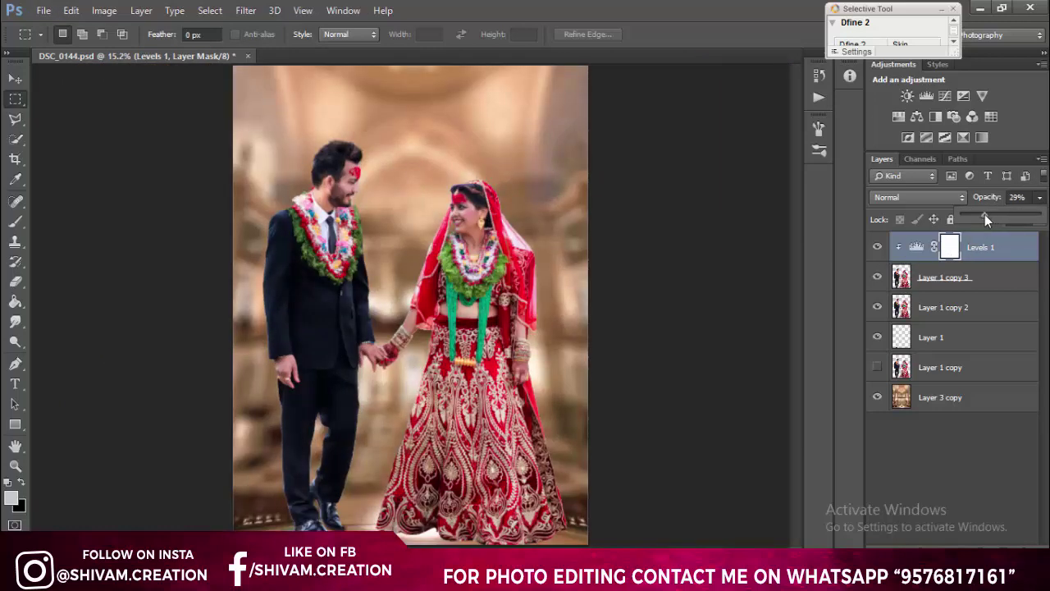
left_click_drag(984, 214, 983, 214)
scroll(624, 277, "down", 2)
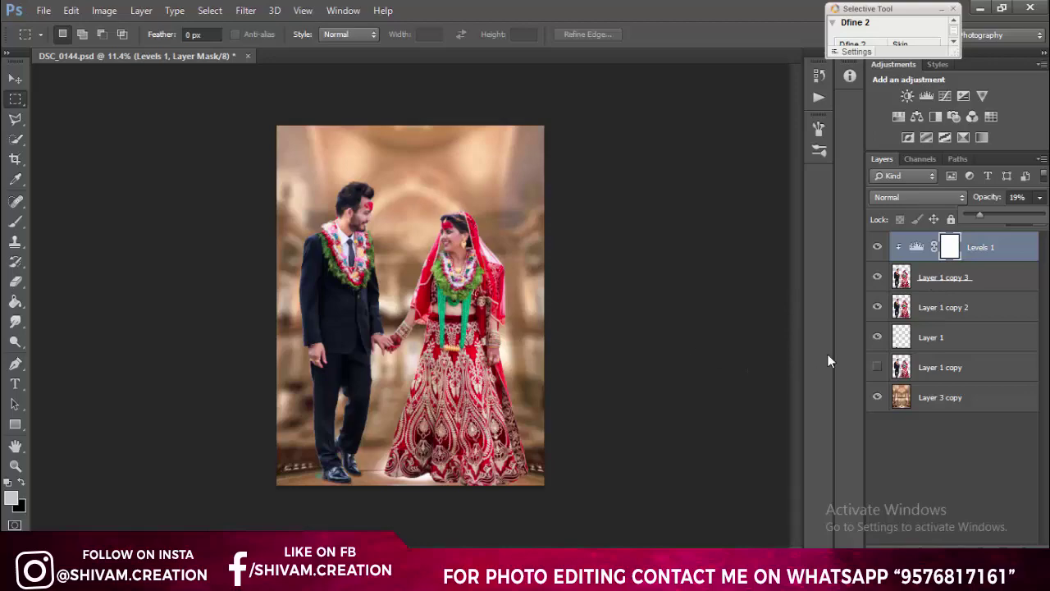
scroll(391, 384, "up", 5)
scroll(390, 384, "down", 2)
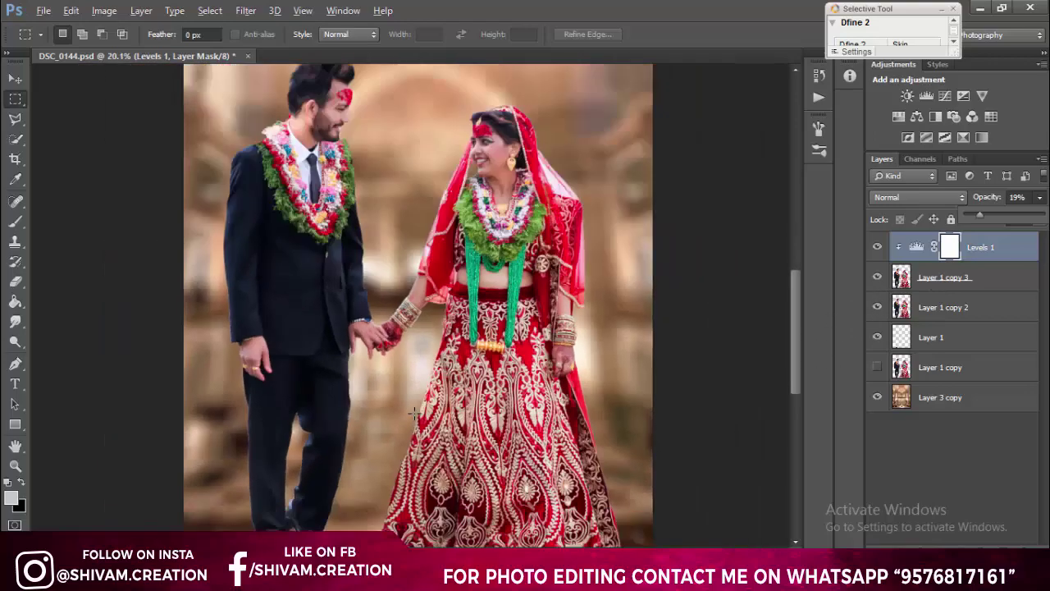
scroll(390, 384, "down", 3)
scroll(391, 384, "up", 2)
scroll(492, 434, "up", 2)
scroll(492, 434, "up", 2)
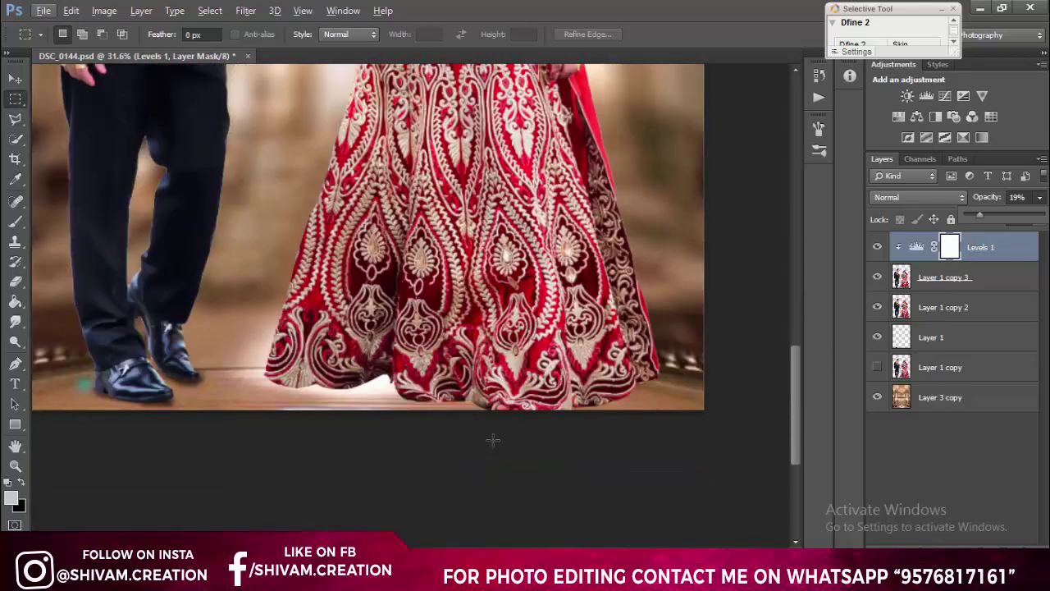
scroll(493, 430, "up", 2)
Step: Reset colours to black and white and add a new empty layer above Layer 1
scroll(493, 427, "up", 1)
key("d")
left_click(943, 278)
left_click(983, 306)
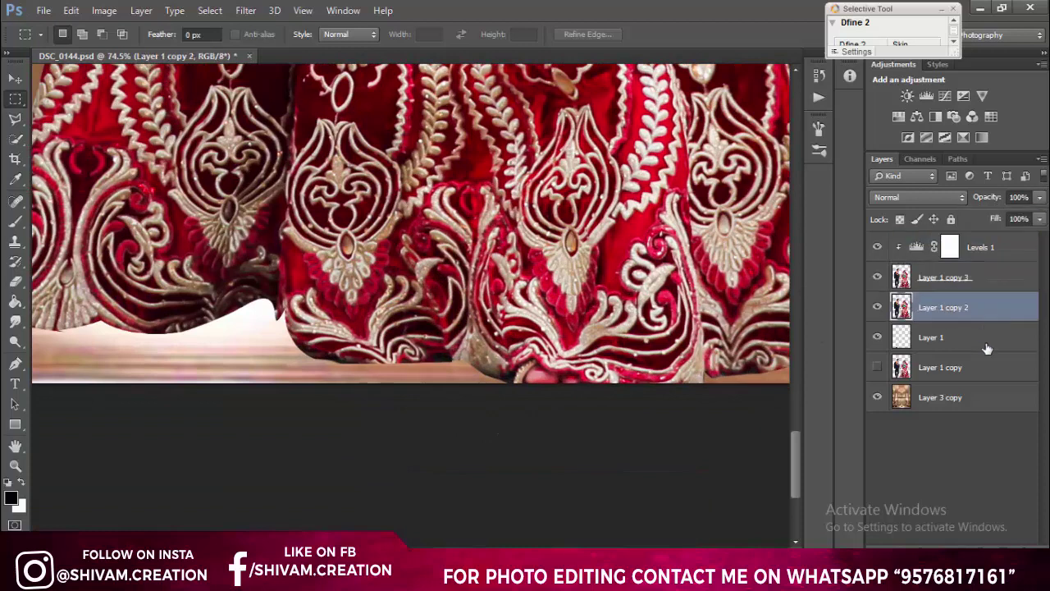
left_click(987, 345)
left_click(1011, 549)
scroll(410, 222, "left", 8)
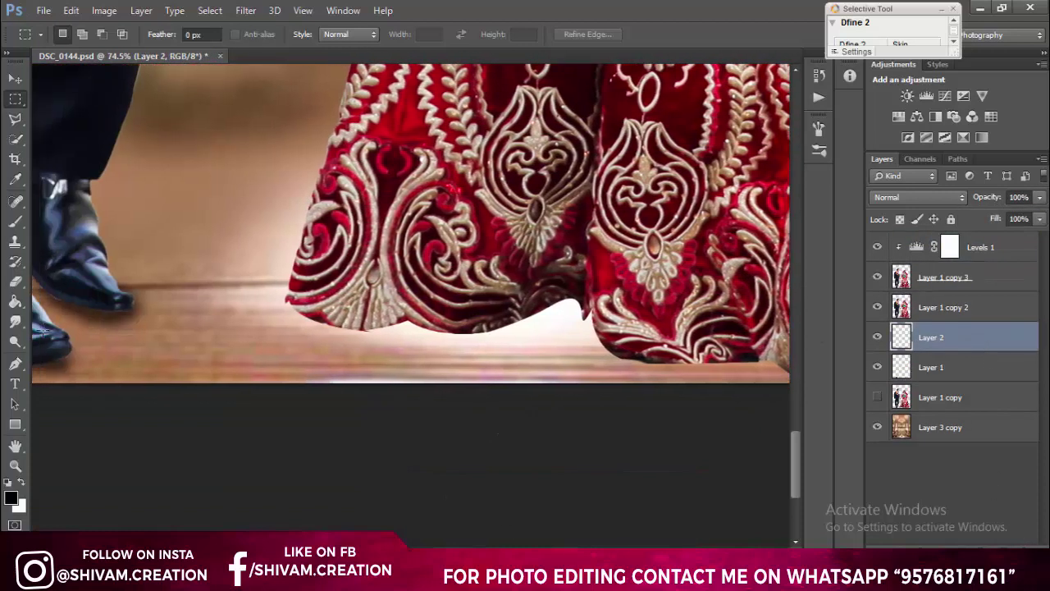
Step: With a soft 149 px brush at 35% layer opacity, paint black shadow beneath the dress hem
left_click(14, 222)
right_click(349, 304)
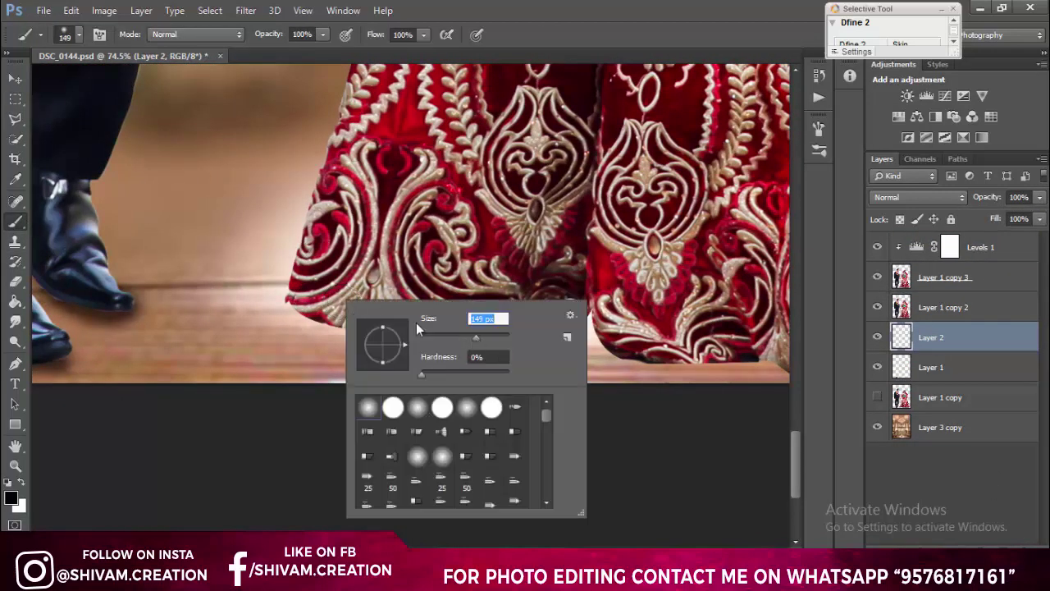
key("Return")
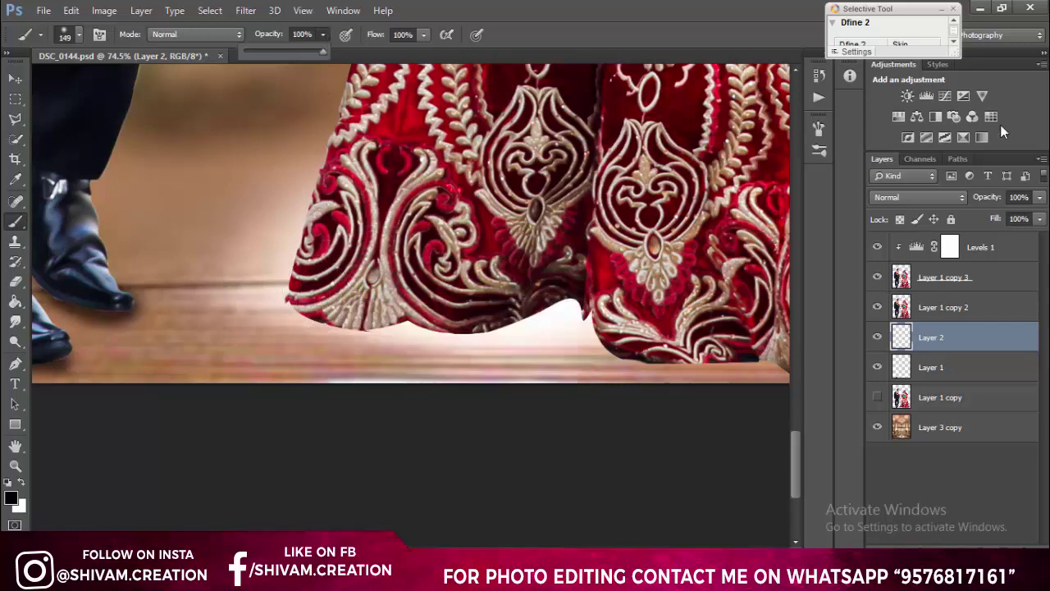
left_click_drag(1039, 204, 989, 210)
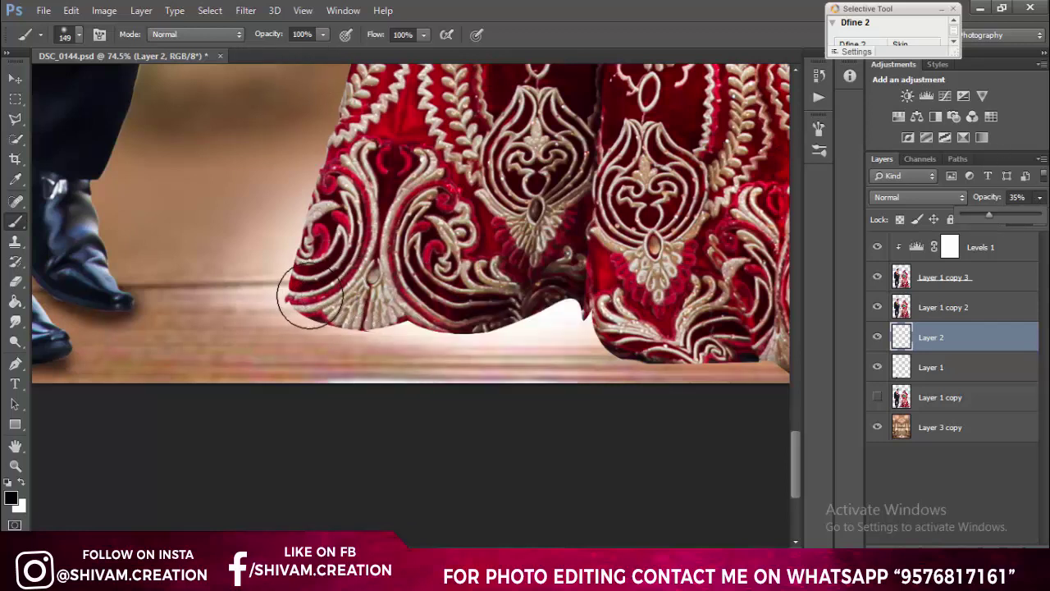
mouse_move(386, 304)
left_mouse_down()
mouse_move(562, 291)
mouse_move(761, 343)
left_mouse_up()
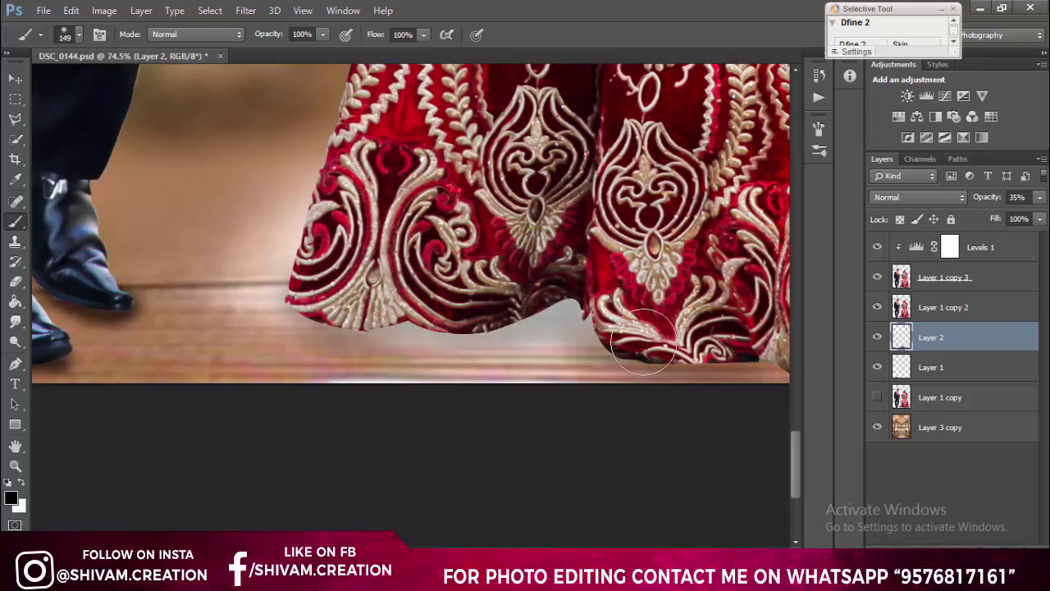
Step: Extend the hem shadow toward the left and raise the shadow layer's opacity to 61%
left_click(1039, 200)
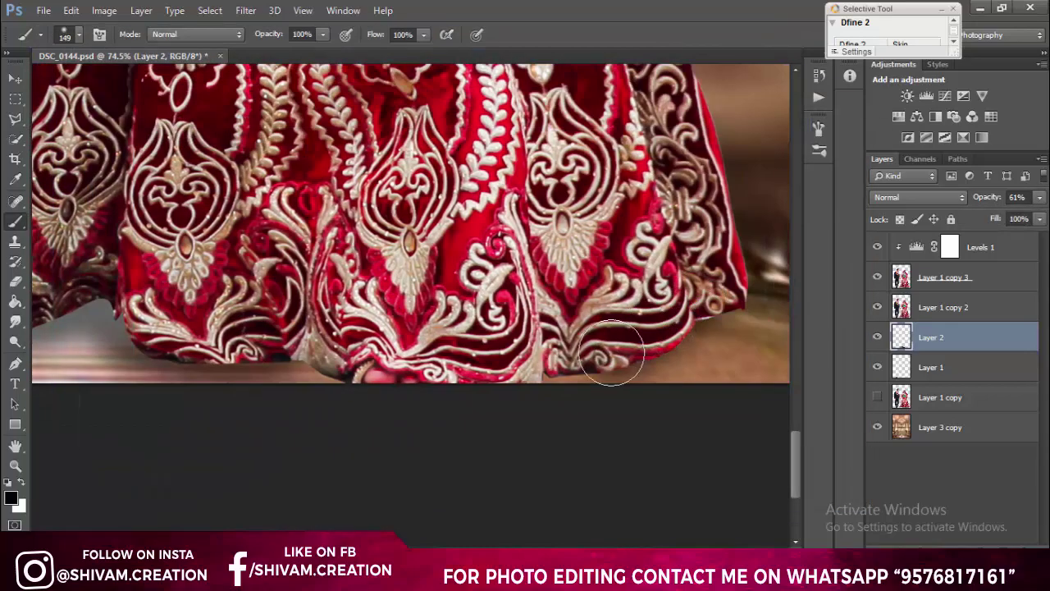
mouse_move(614, 357)
left_mouse_down()
mouse_move(333, 374)
mouse_move(230, 361)
mouse_move(140, 368)
left_mouse_up()
scroll(139, 368, "down", 5)
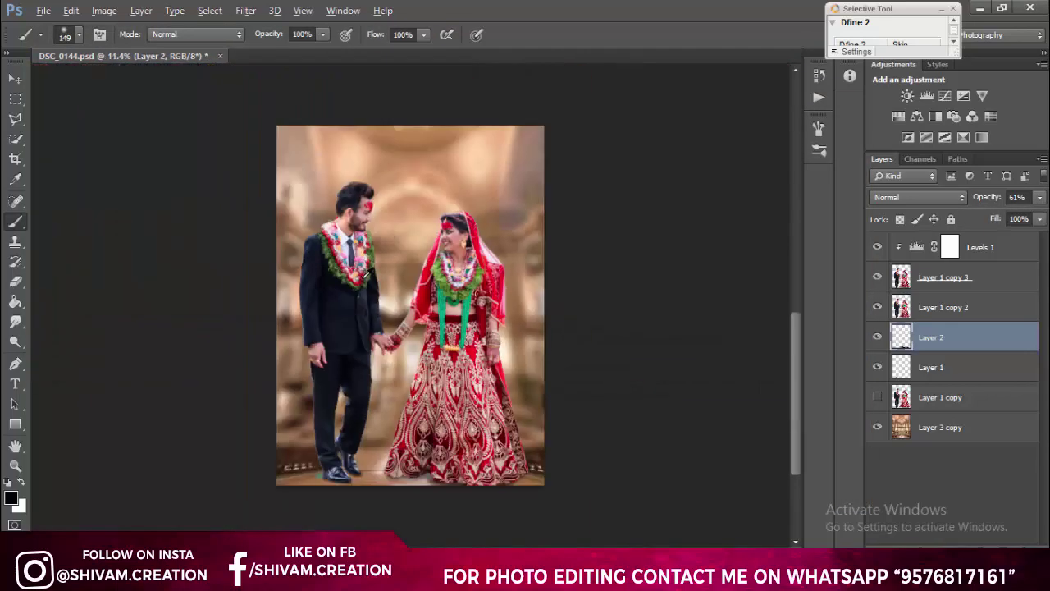
scroll(368, 273, "up", 2)
scroll(344, 369, "up", 2)
scroll(327, 461, "up", 2)
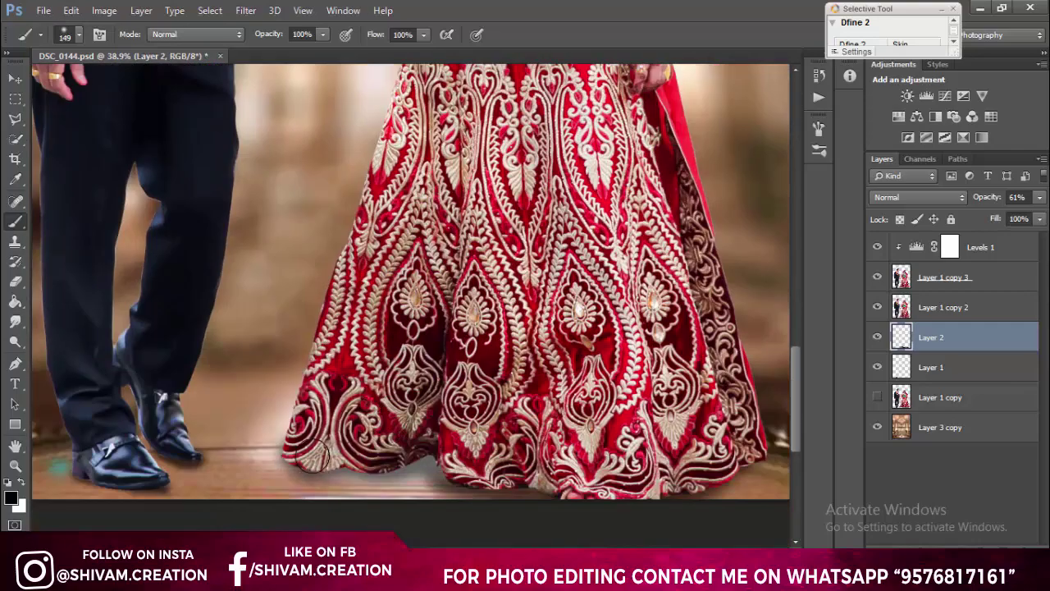
scroll(411, 447, "down", 2)
scroll(410, 447, "down", 3)
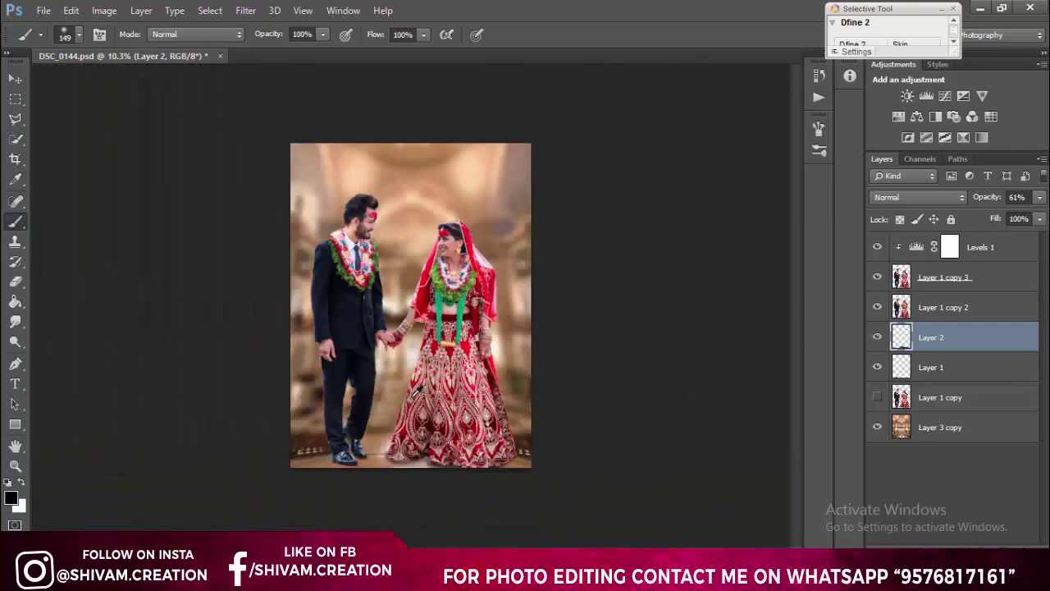
scroll(448, 480, "up", 2)
scroll(445, 481, "up", 2)
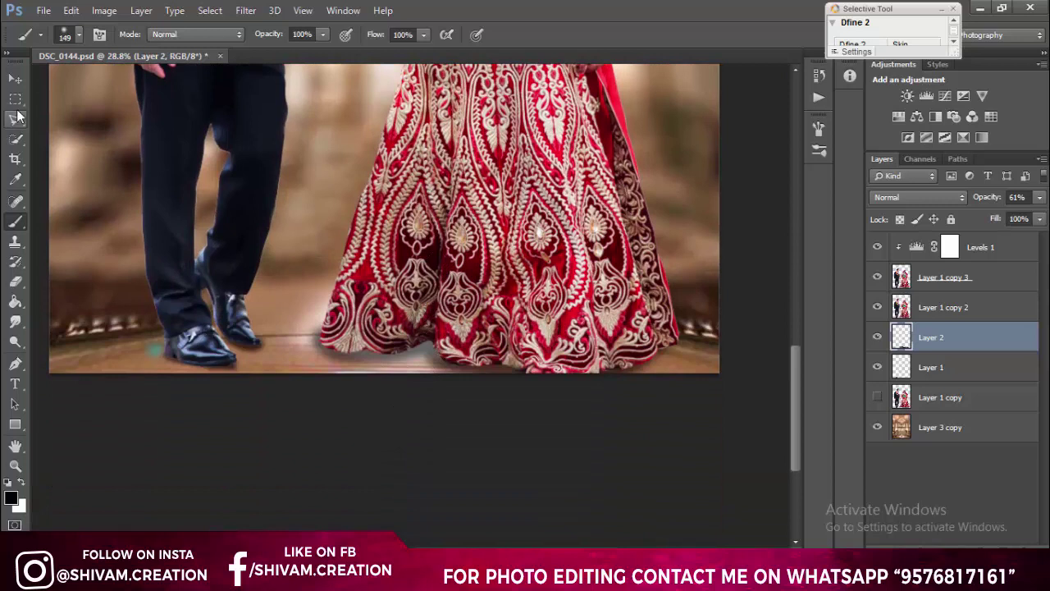
Step: Select the blurred palace background layer Layer 3 copy and add a new empty layer above it
right_click(18, 118)
left_click(53, 122)
left_click(940, 428)
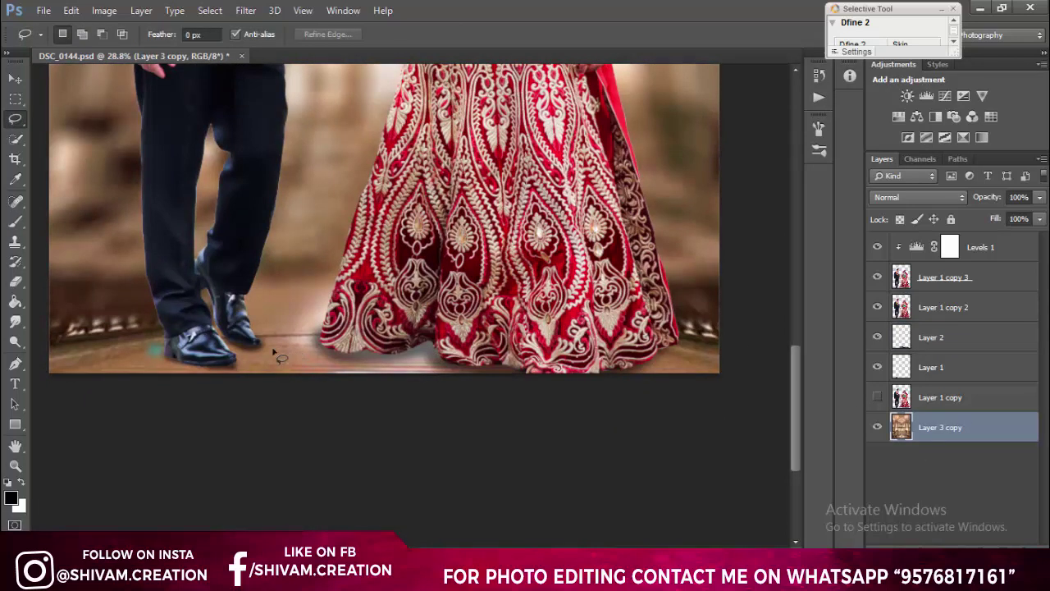
key("ctrl+shift+alt+n")
key("e")
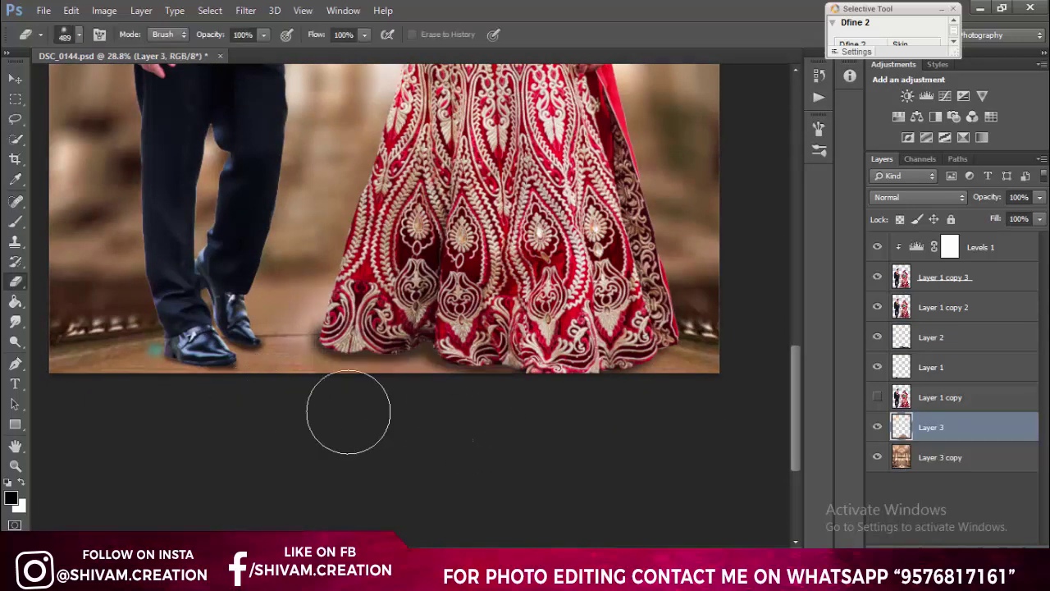
Step: Add Layer 4 and set a lightened warm skin tone, sampled from the photo, as the paint colour
scroll(421, 339, "down", 5)
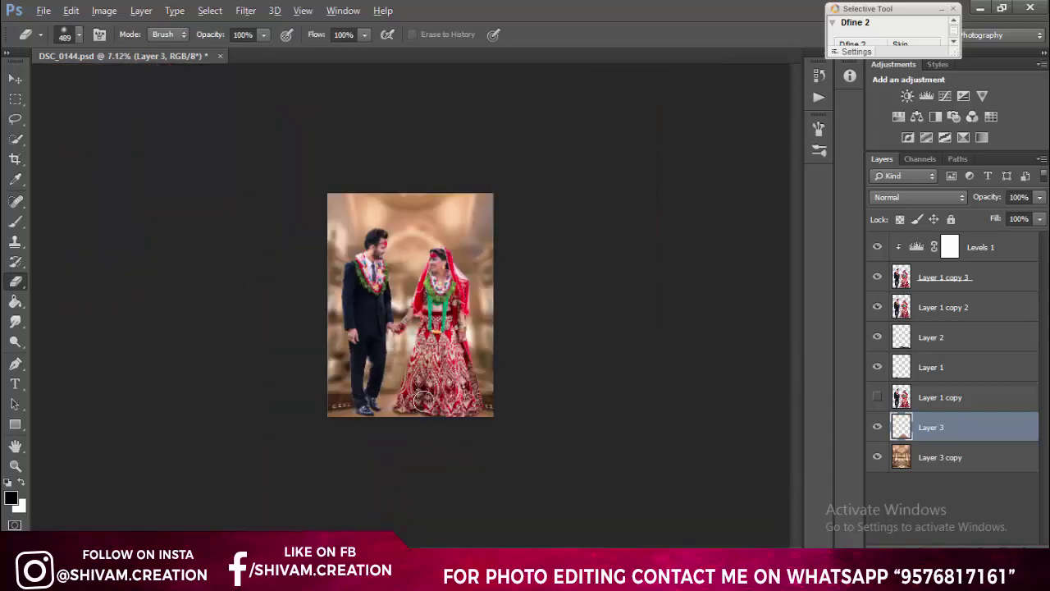
scroll(423, 401, "up", 2)
scroll(422, 401, "down", 2)
scroll(383, 418, "up", 2)
scroll(382, 417, "down", 2)
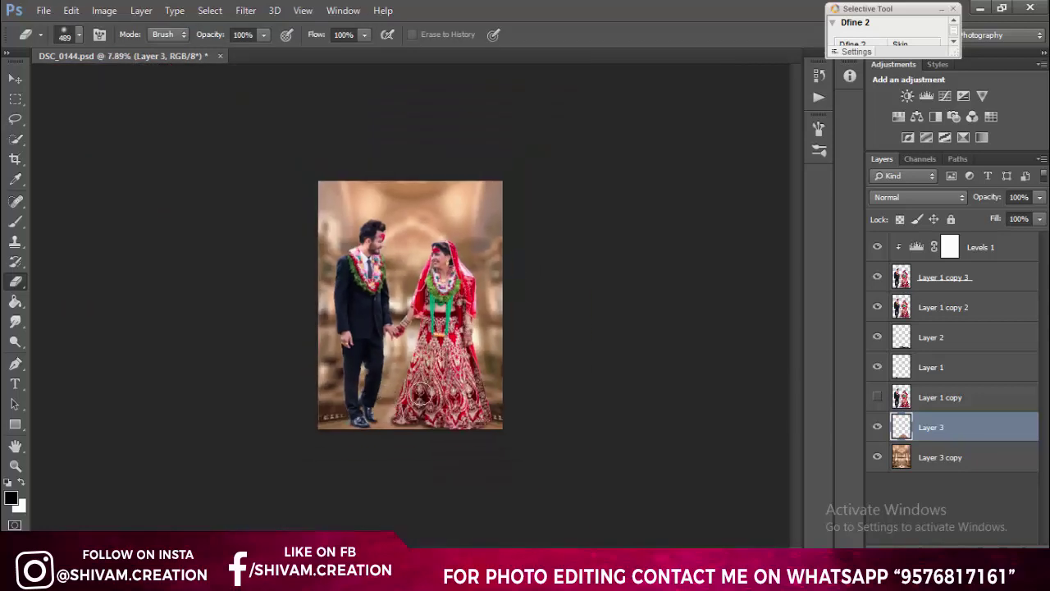
scroll(421, 395, "up", 2)
scroll(443, 353, "up", 2)
scroll(464, 320, "up", 2)
scroll(480, 288, "down", 1)
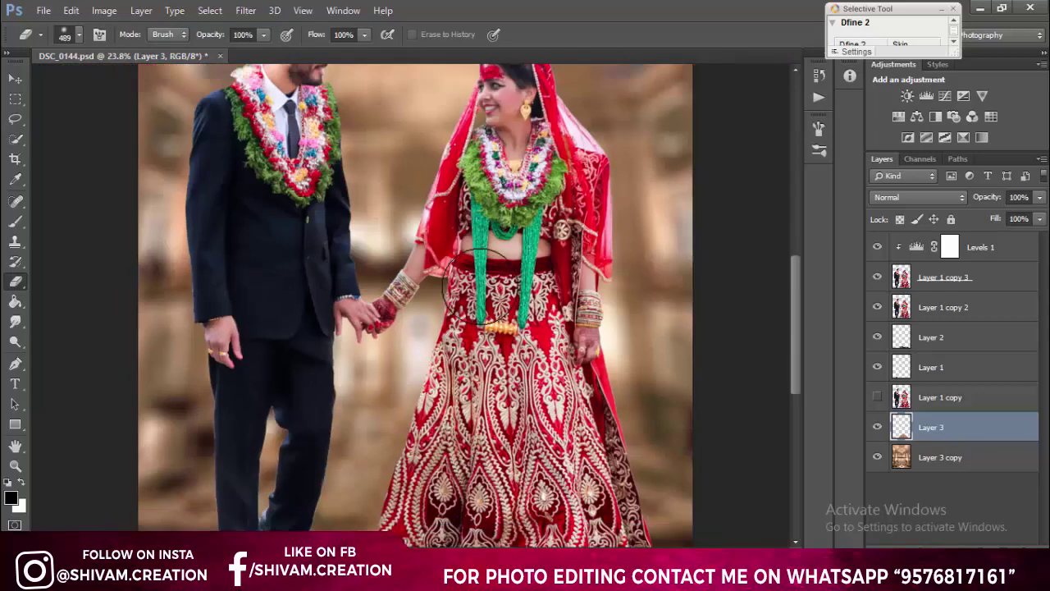
scroll(481, 287, "down", 2)
scroll(480, 287, "down", 1)
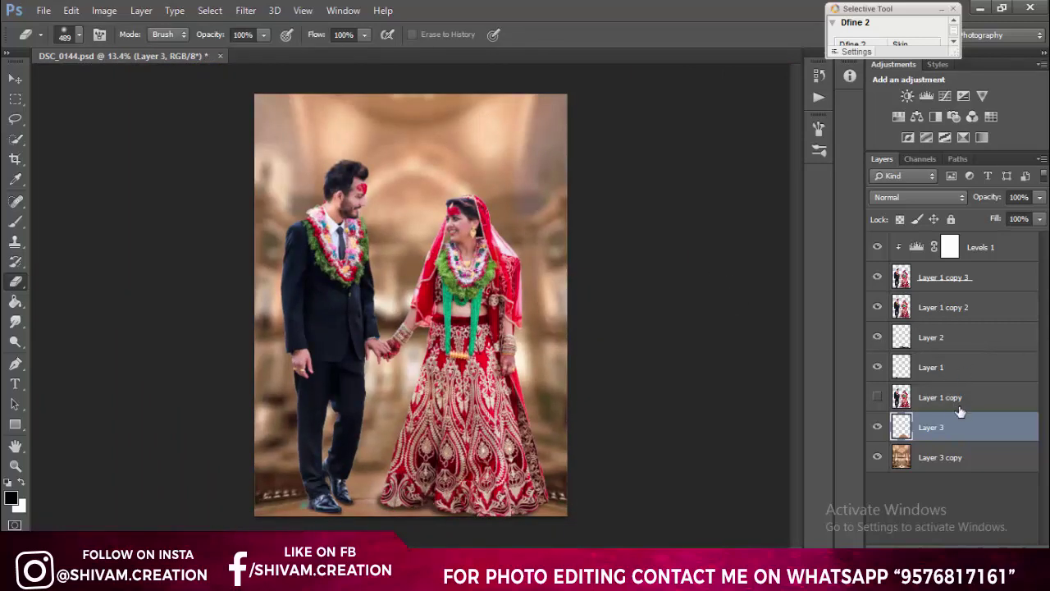
key("ctrl+alt+shift+n")
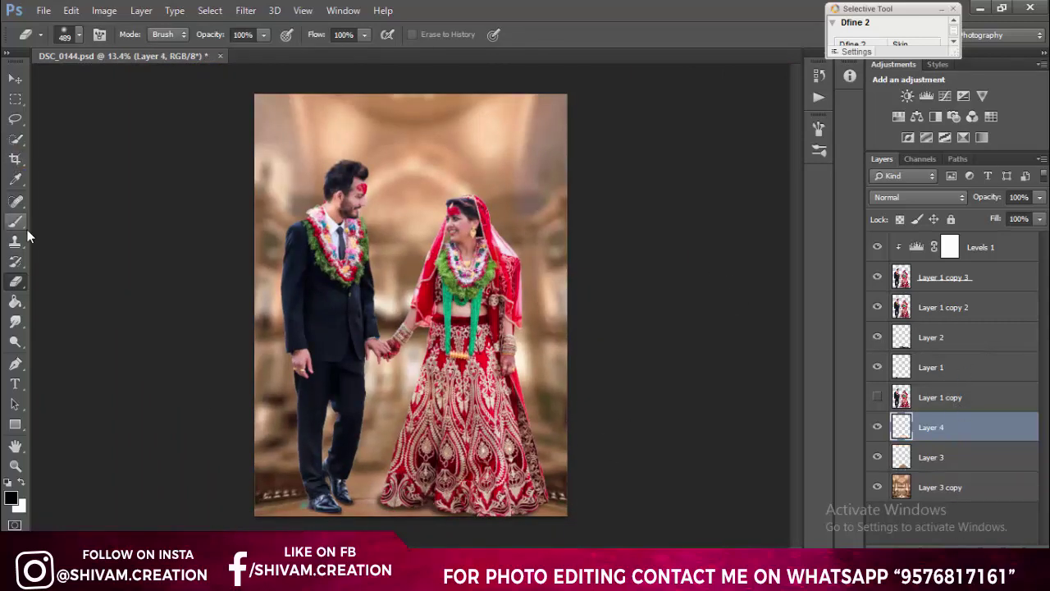
left_click(16, 498)
left_click(422, 214)
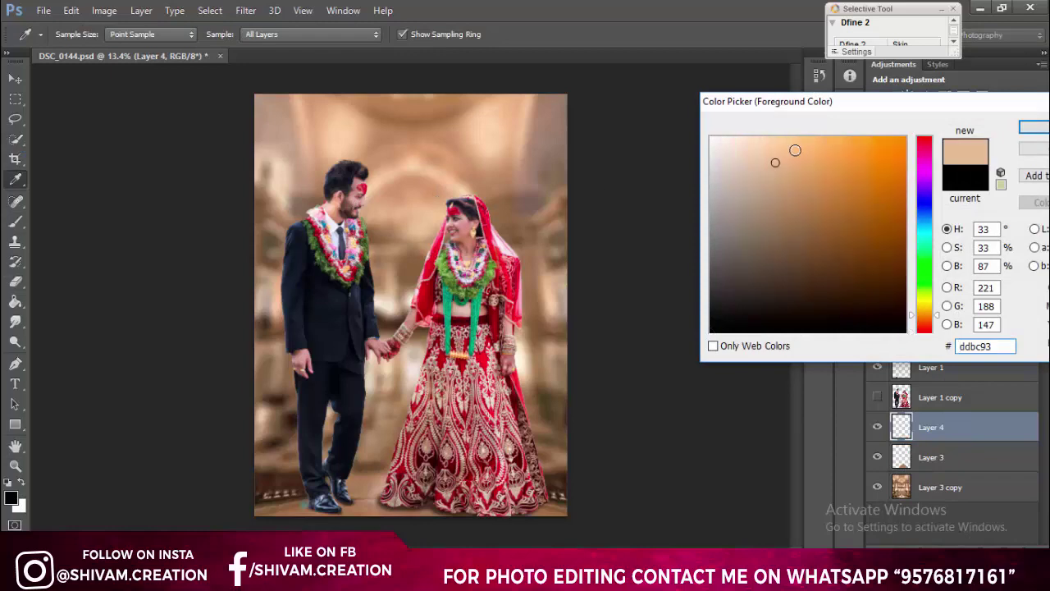
left_click(796, 138)
left_click(1034, 127)
Step: Set the soft brush size to 1842 px
key("b")
right_click(396, 279)
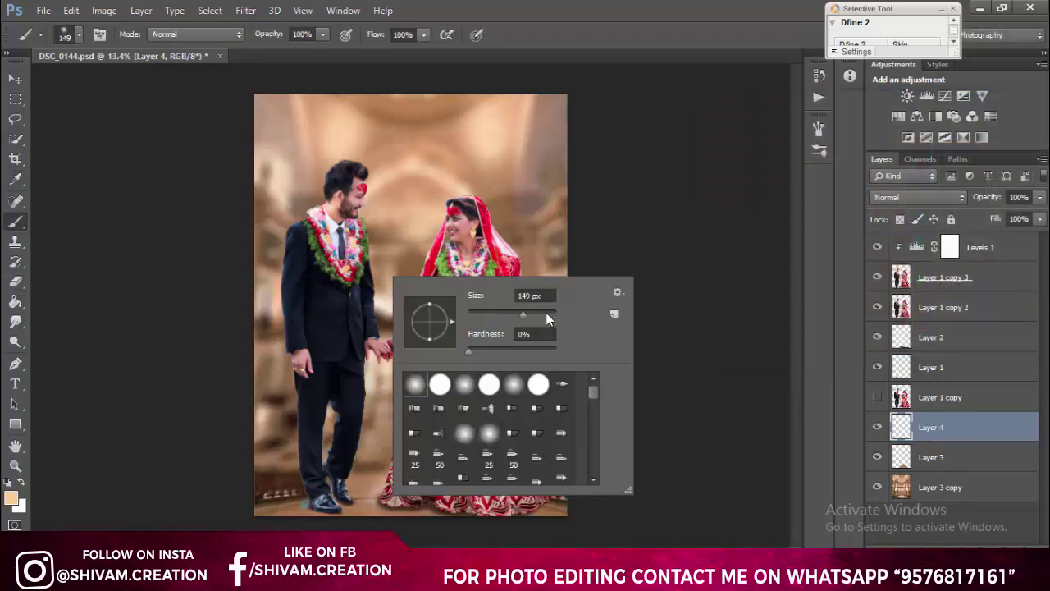
double_click(529, 296)
type("1842")
key("Return")
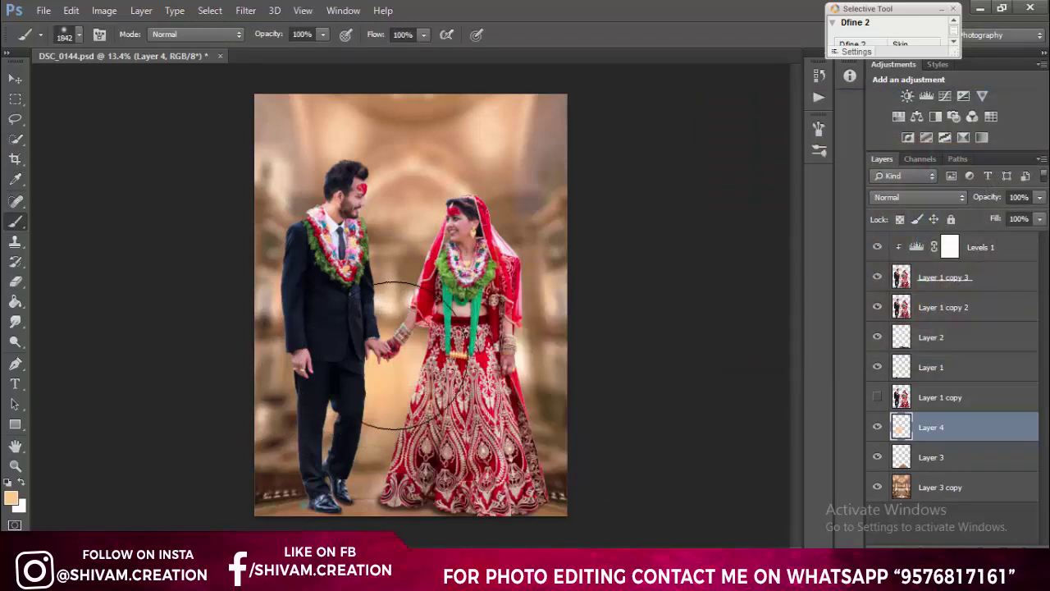
Step: Set Layer 4 to Overlay blending, then hide it and select the Layer 3 background
left_click(892, 203)
left_click(928, 156)
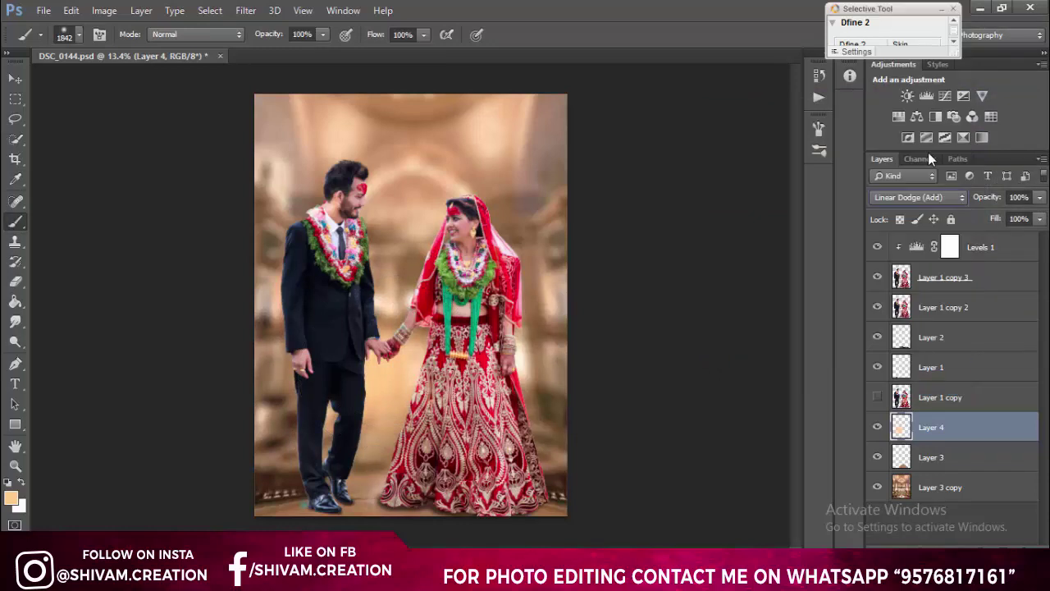
scroll(952, 192, "down", 2)
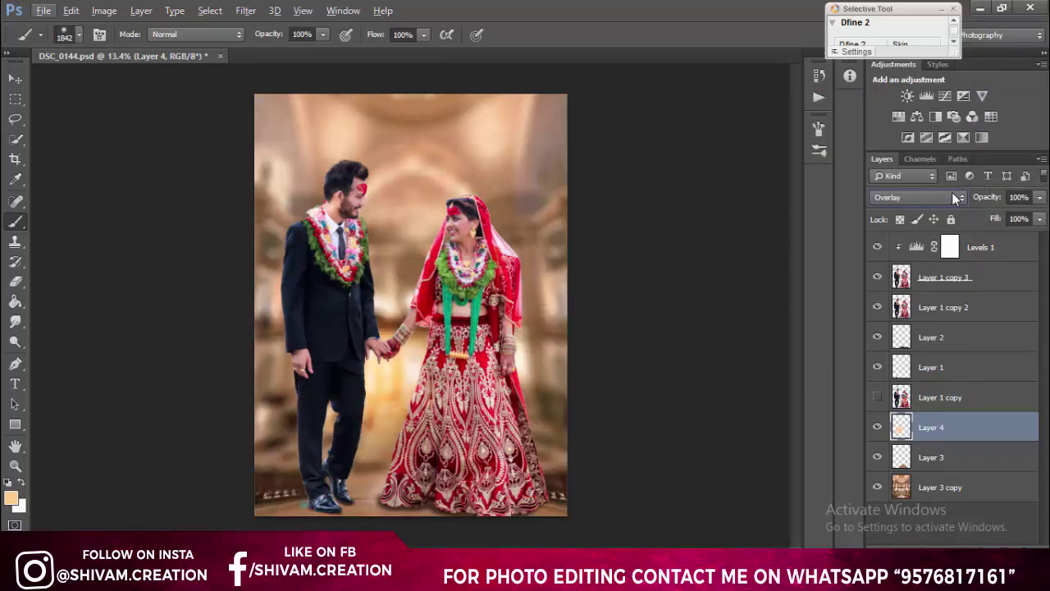
scroll(952, 192, "down", 1)
scroll(952, 192, "up", 1)
left_click(878, 428)
left_click(944, 487)
Step: Merge Layer 3 and Layer 3 copy into a single background layer
left_click(944, 457, "shift")
right_click(951, 454)
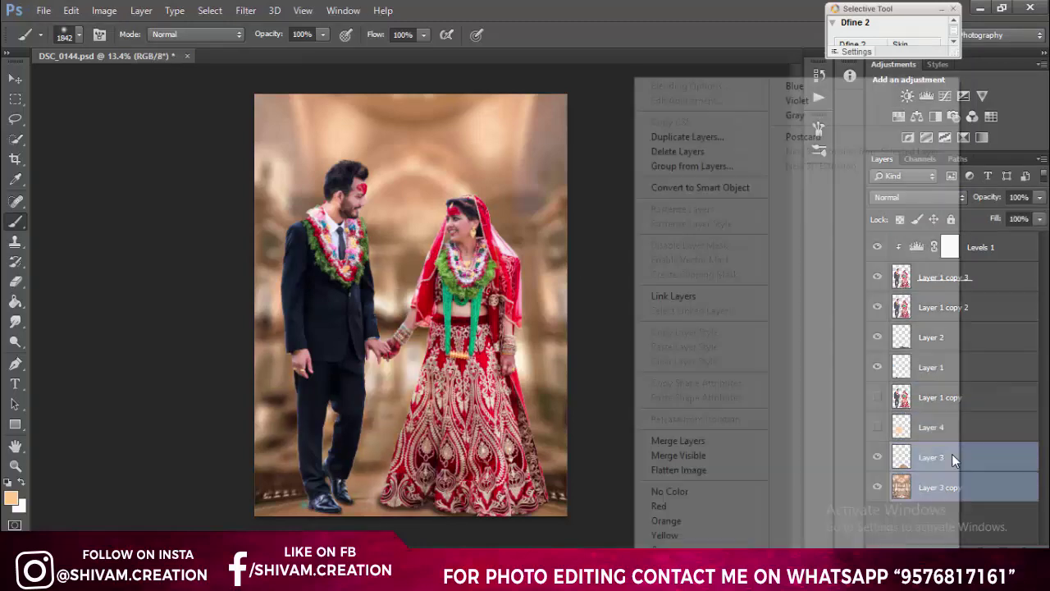
left_click(708, 441)
right_click(1018, 458)
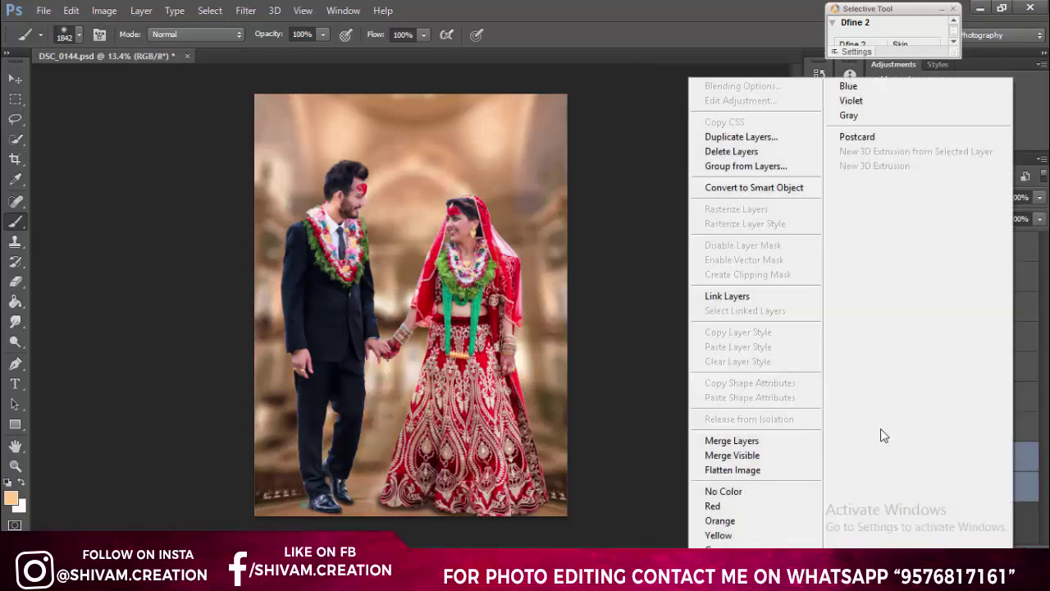
left_click(776, 441)
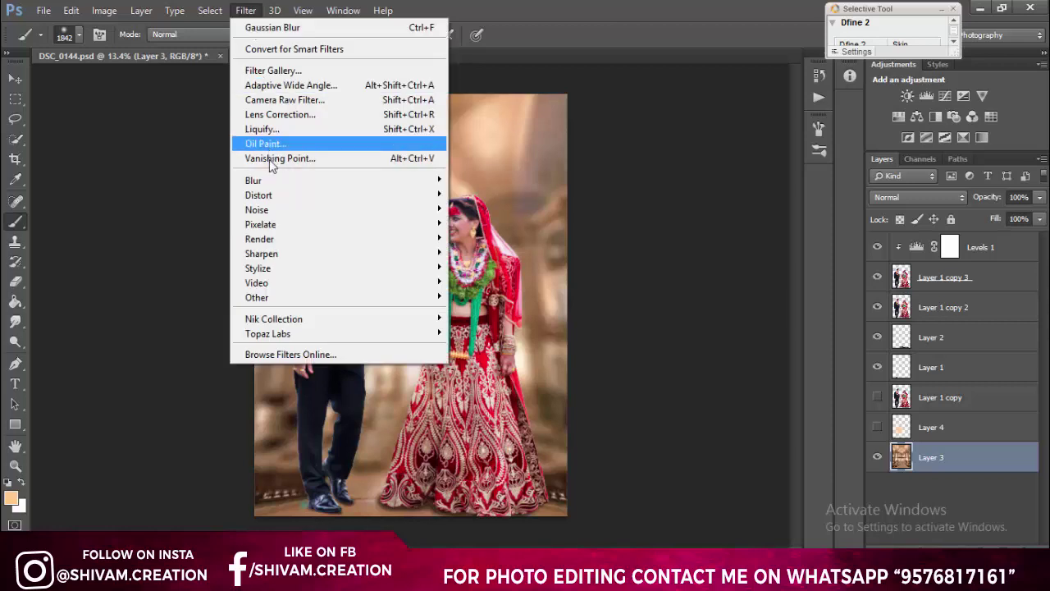
Step: In Camera Raw, set Contrast +36, Highlights -38, Shadows +21, Blacks about -13, slight Clarity, Vibrance -8
left_click(280, 102)
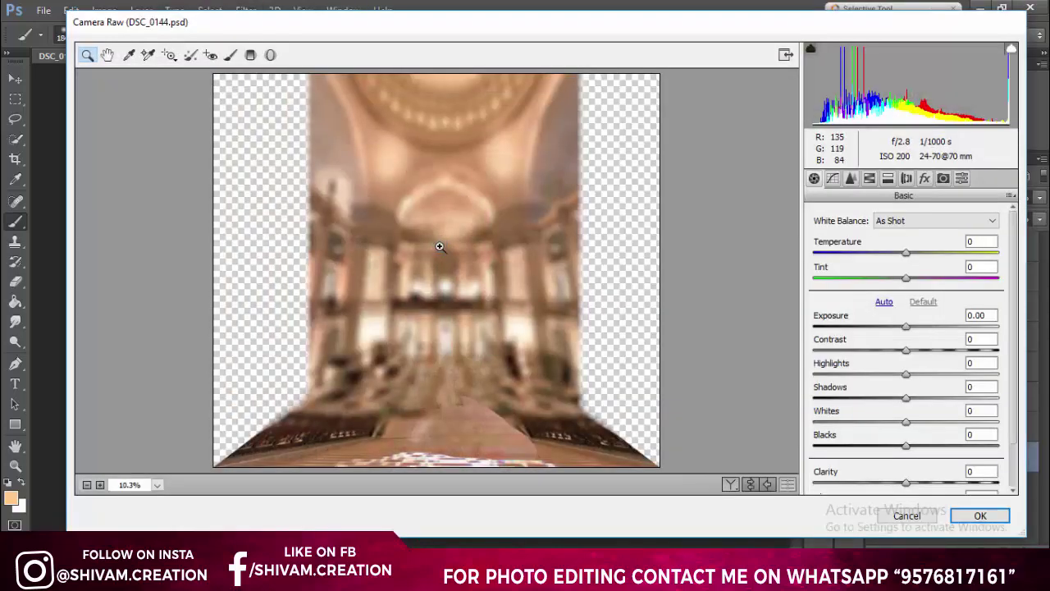
left_click_drag(926, 351, 940, 353)
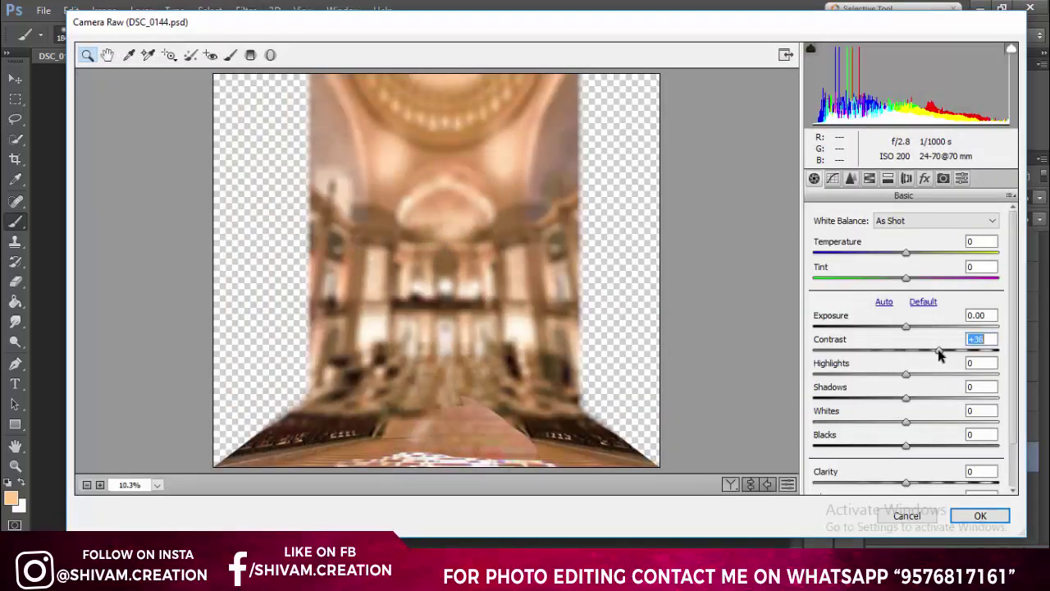
left_click(871, 375)
left_click(925, 398)
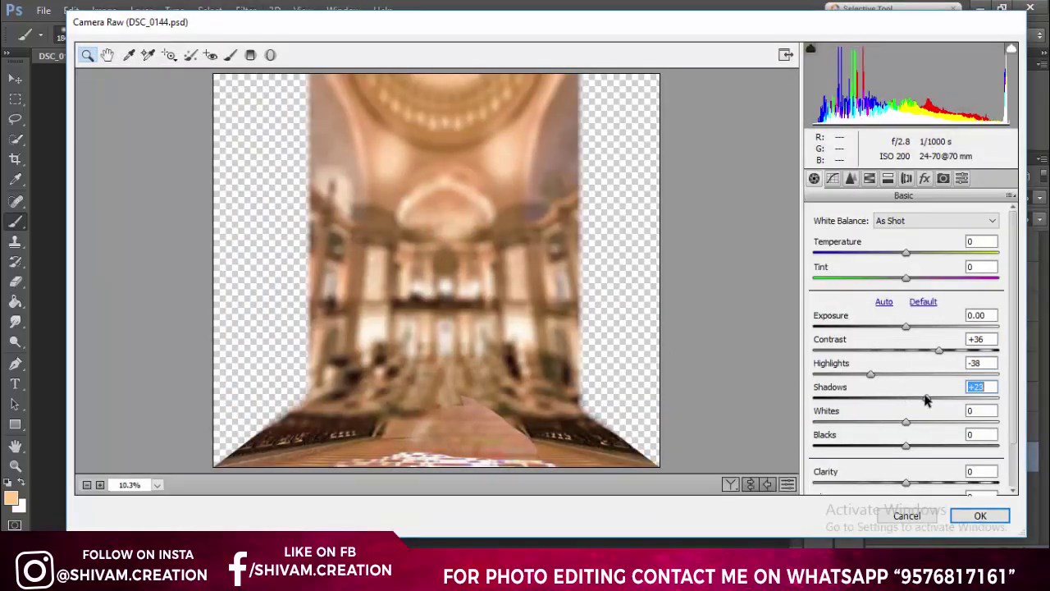
left_click(883, 446)
left_click(910, 482)
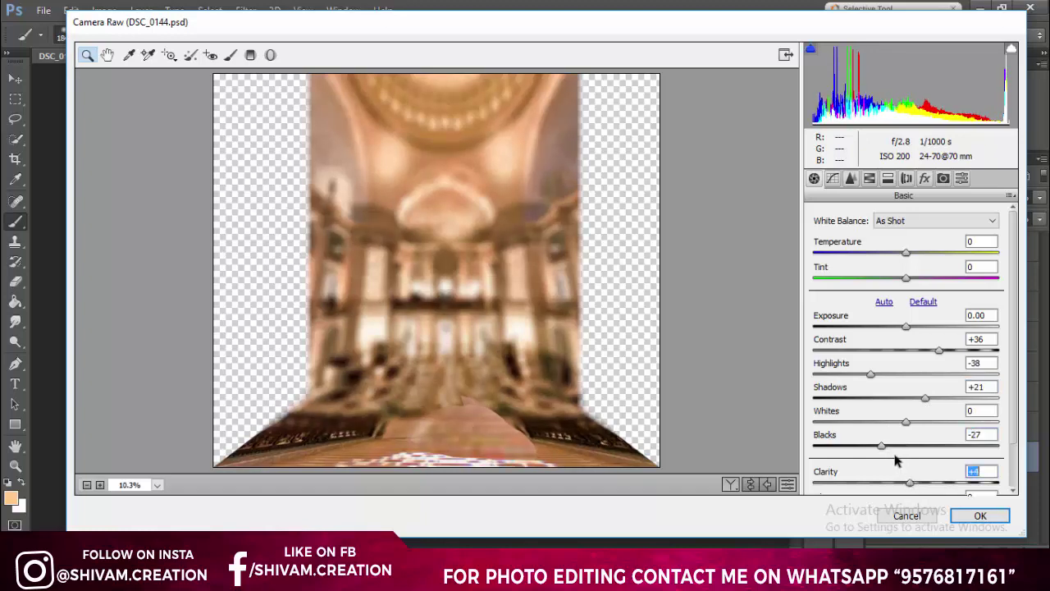
left_click(894, 446)
scroll(926, 493, "down", 2)
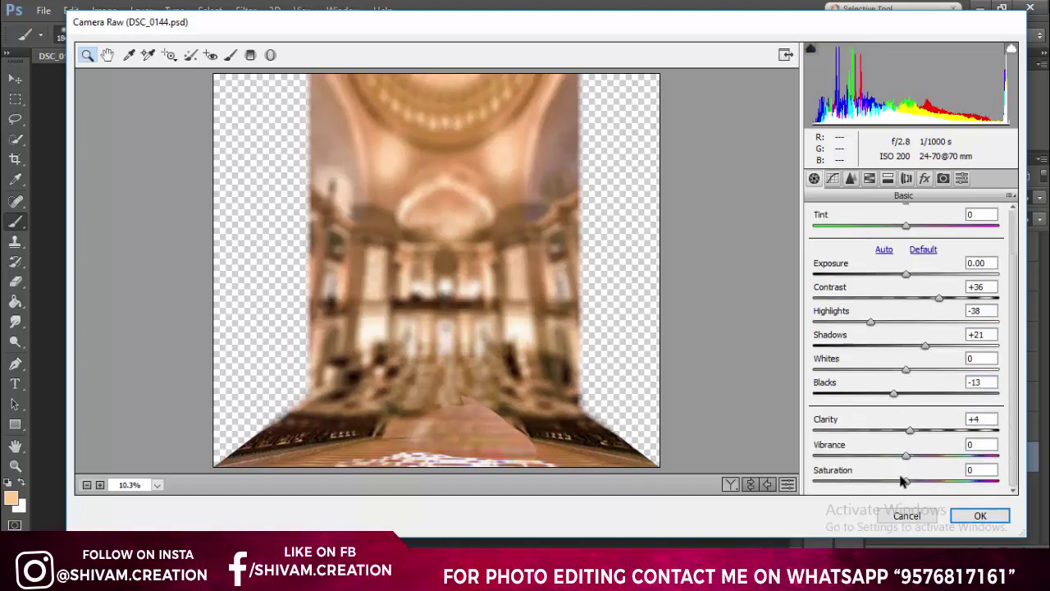
left_click(900, 456)
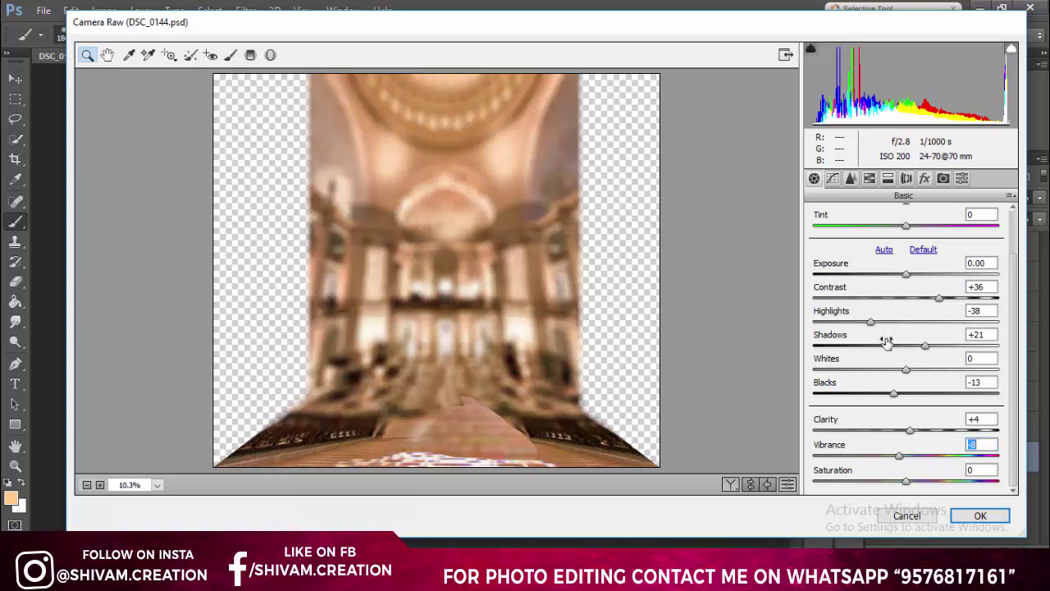
Step: In Camera Calibration, set Green Primary hue +19, raise its saturation, and Red Primary hue -18
left_click(944, 179)
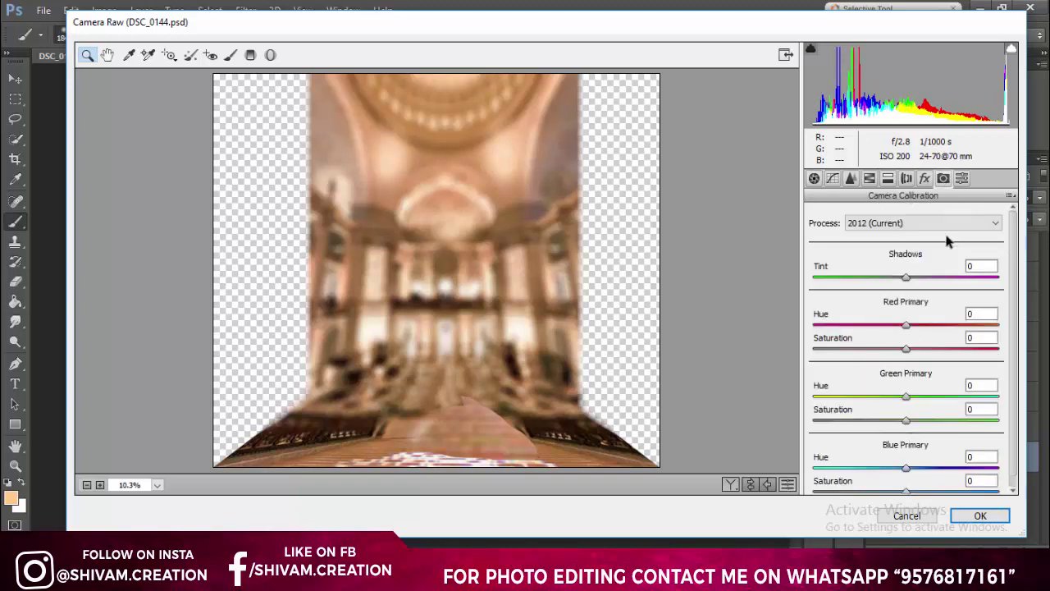
left_click(923, 397)
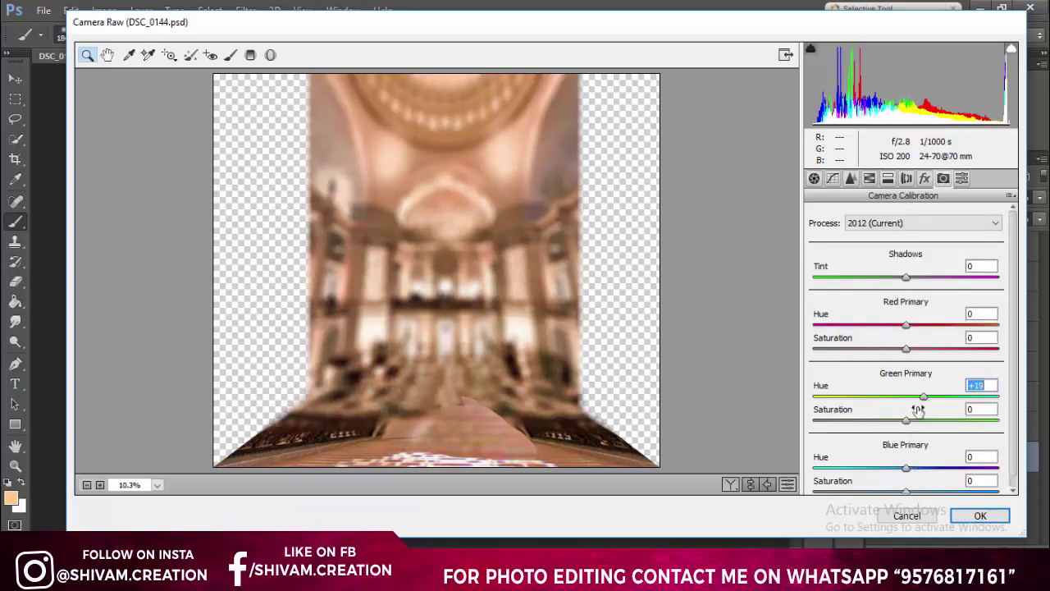
left_click(922, 421)
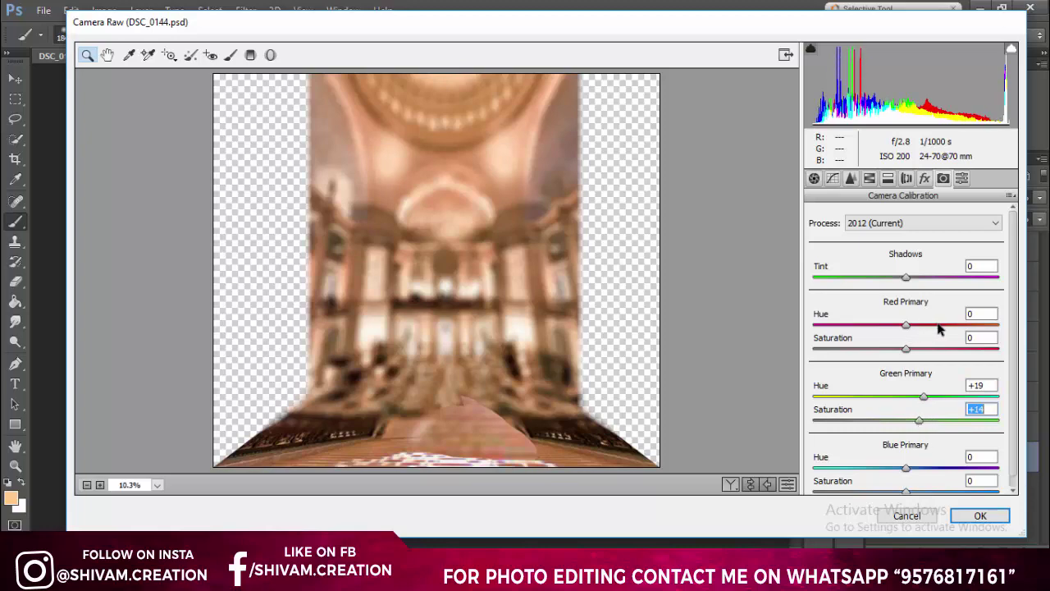
left_click_drag(940, 328, 897, 325)
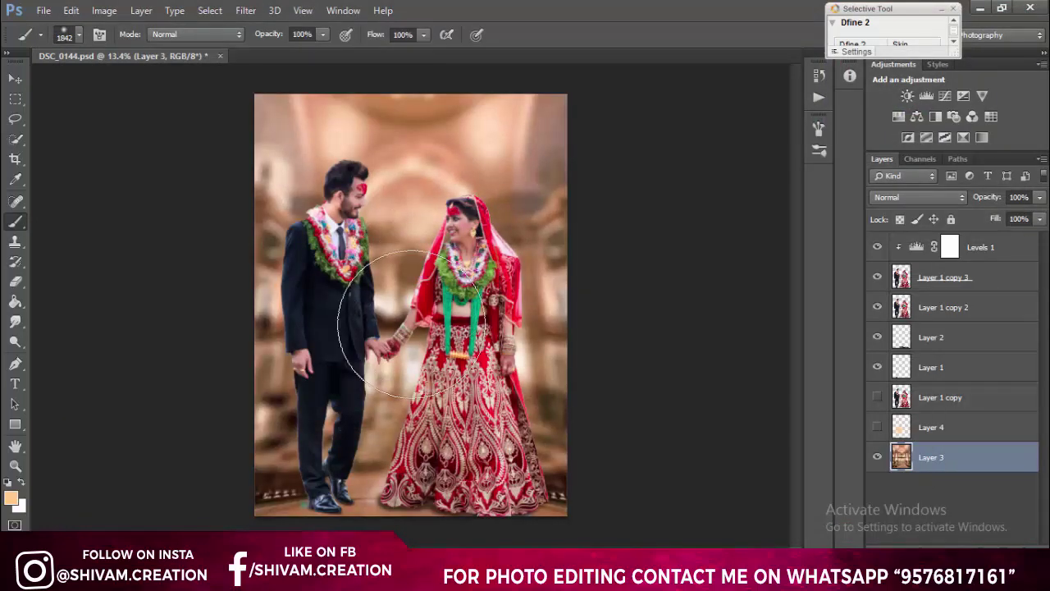
Step: Show the Layer 4 glow again and set its blend mode to Lighten
left_click(936, 427)
left_click(878, 427)
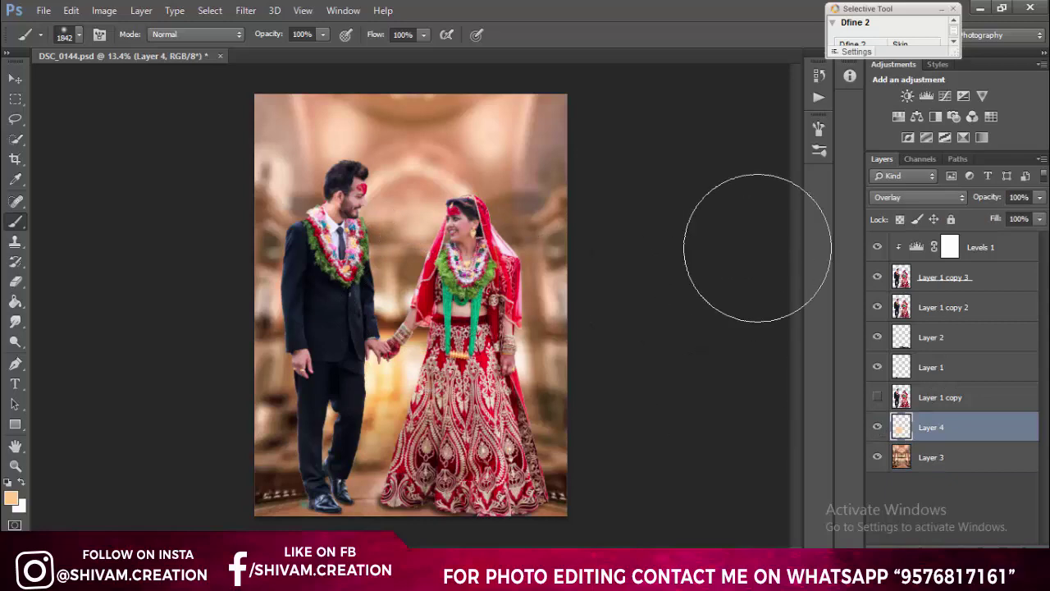
left_click(875, 197)
left_click(919, 120)
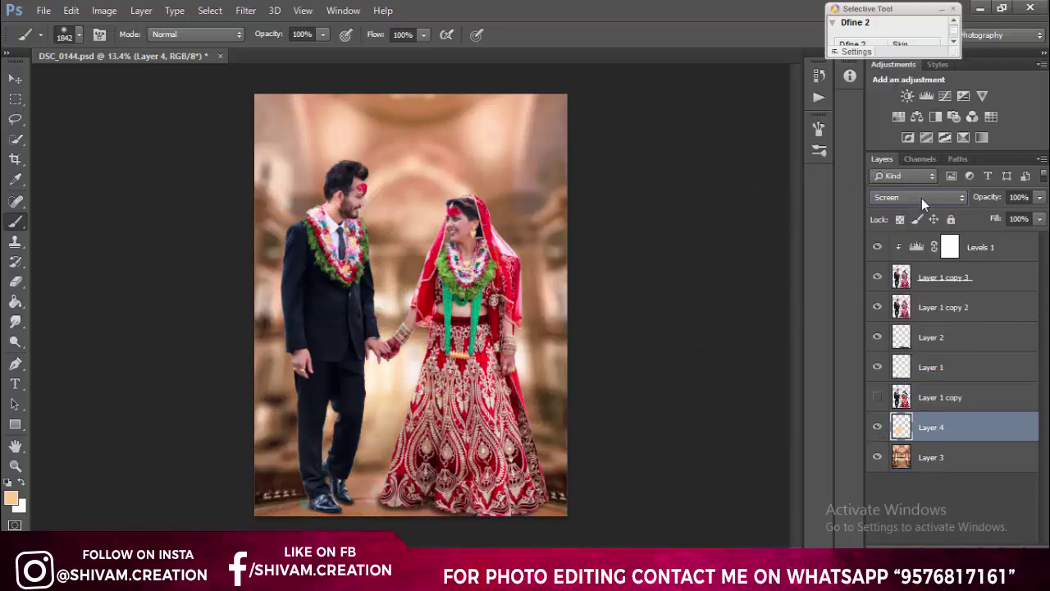
Step: Zoom in to inspect the couple, zoom back out, and delete Layer 4
key("ctrl+plus")
key("ctrl+plus")
key("ctrl+plus")
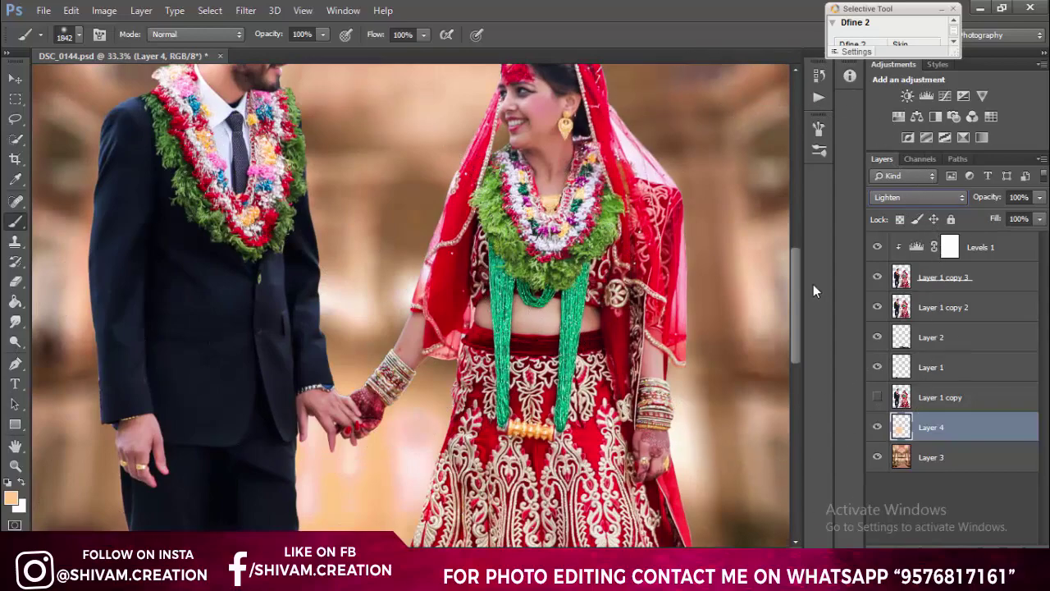
left_click_drag(797, 284, 808, 378)
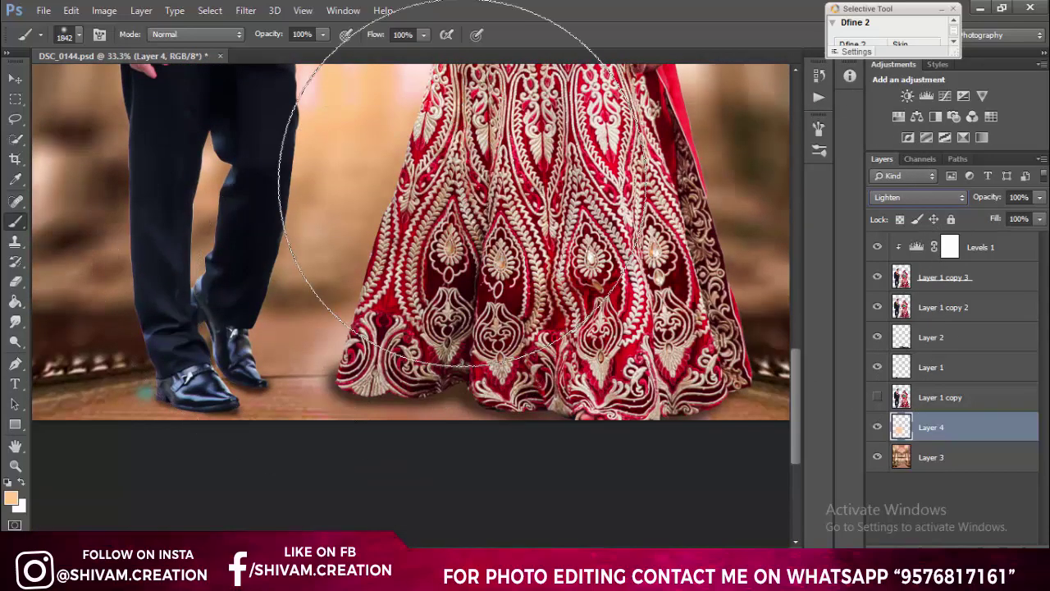
key("ctrl+minus")
key("ctrl+minus")
key("ctrl+minus")
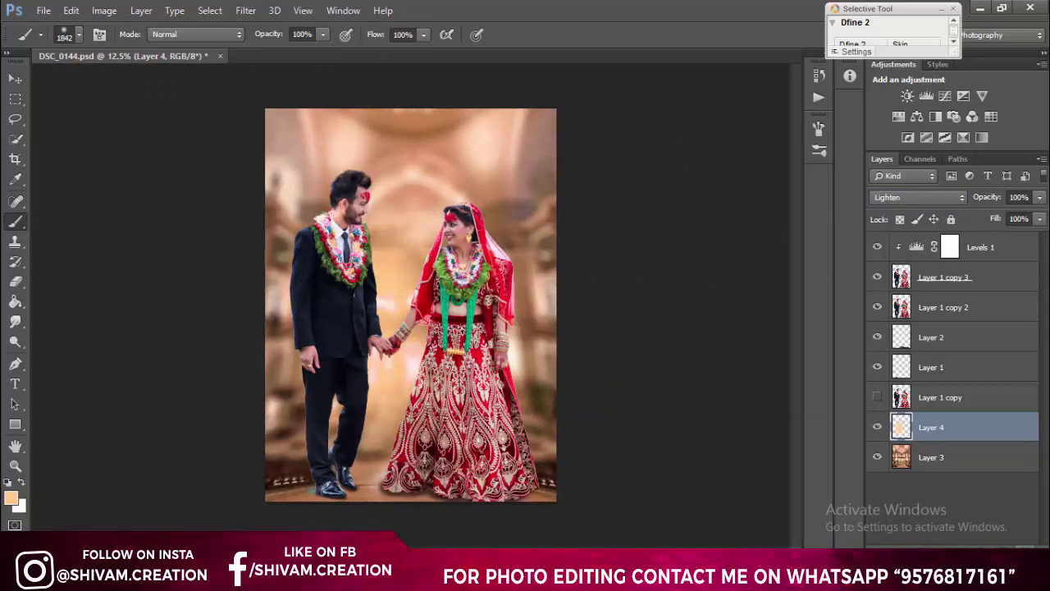
key("Delete")
Step: Pick a more orange paint colour, set the glow layer to Linear Dodge (Add), and stretch it taller and wider
left_click(11, 497)
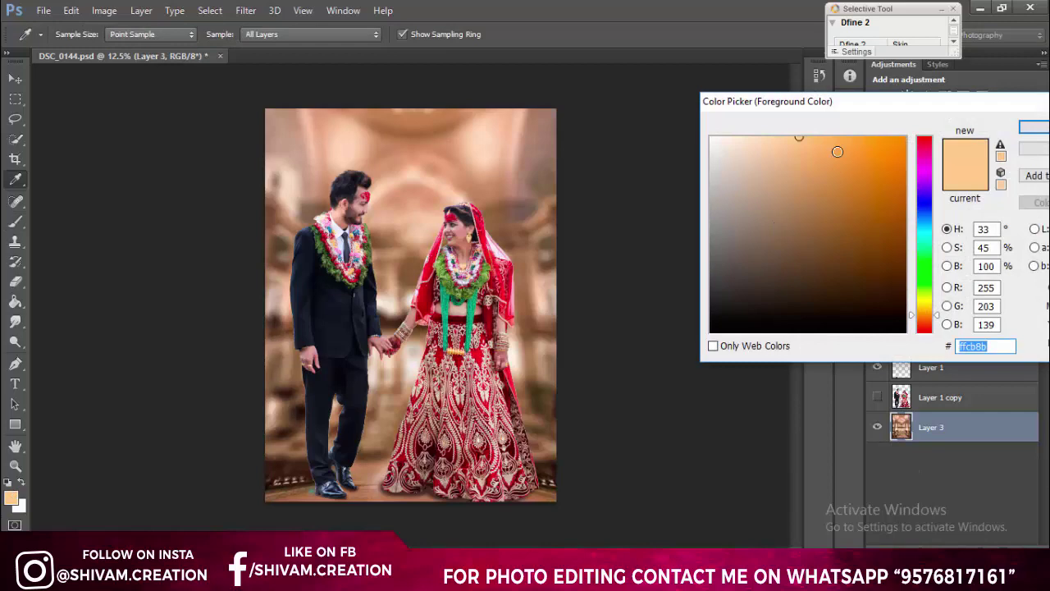
left_click(1034, 128)
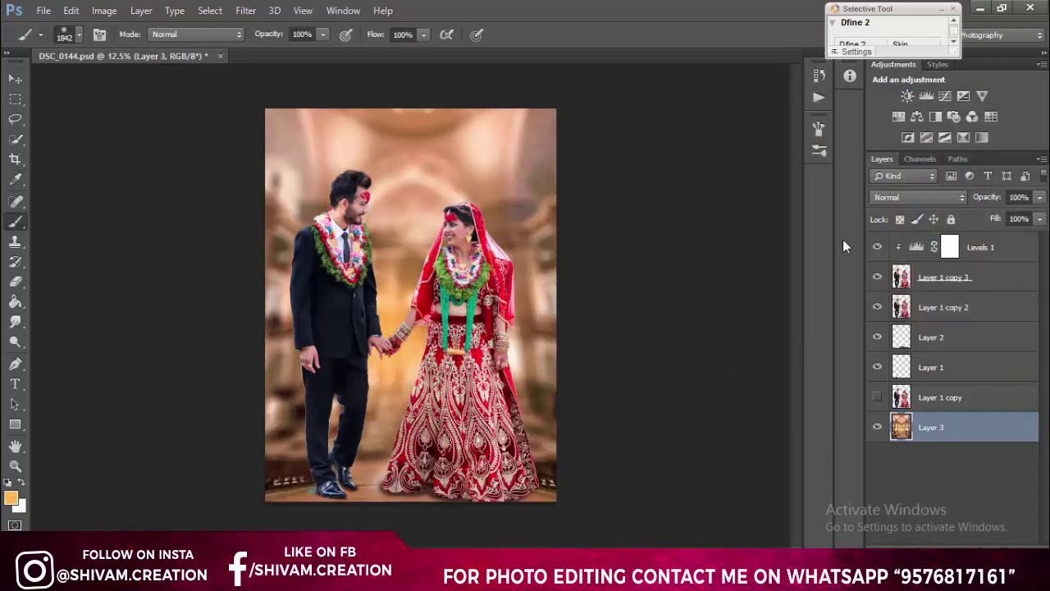
left_click(917, 197)
left_click(915, 150)
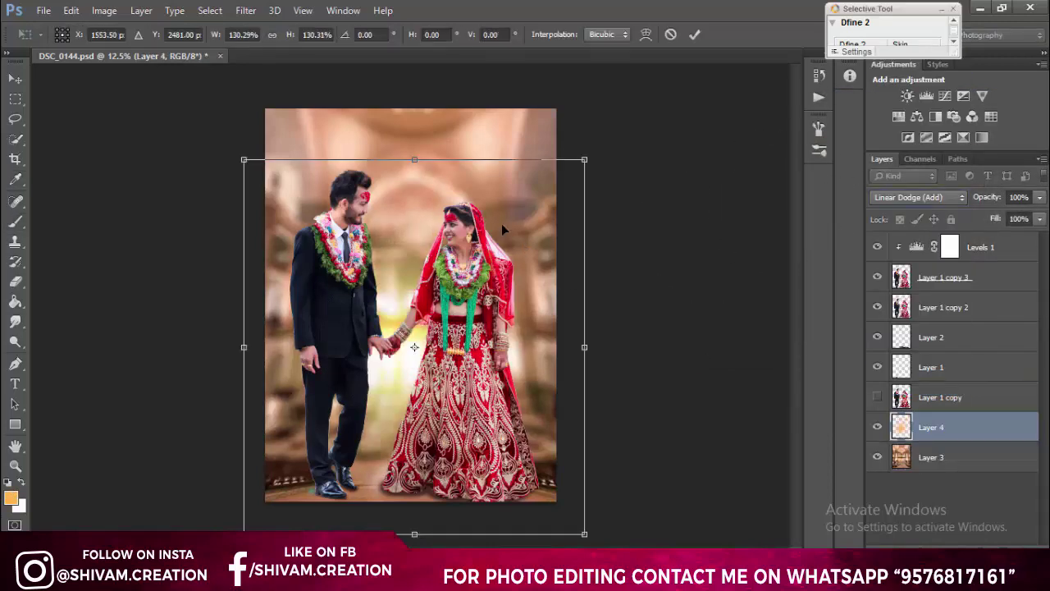
left_click_drag(416, 151, 430, 3)
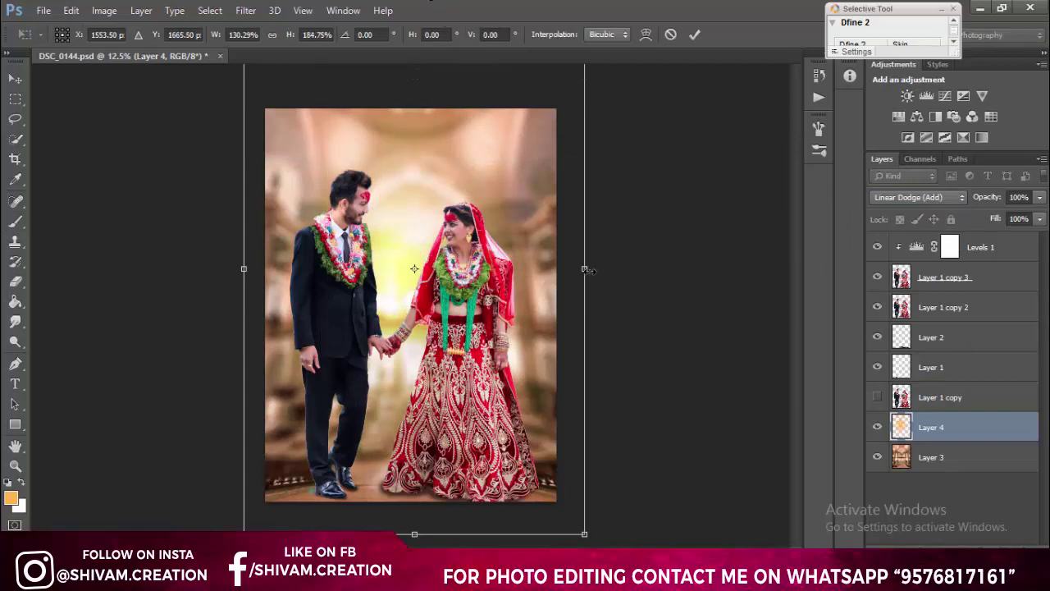
left_click_drag(584, 268, 632, 269)
left_click(694, 33)
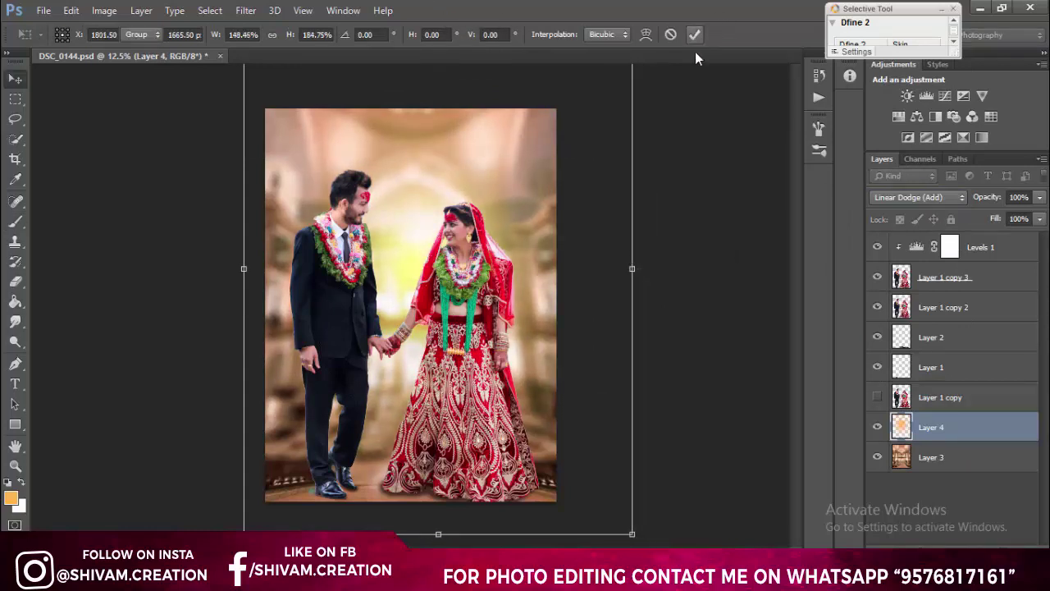
Step: Try Color Dodge, stretch the glow further left, and lower Layer 4's opacity to about 73%
left_click(885, 197)
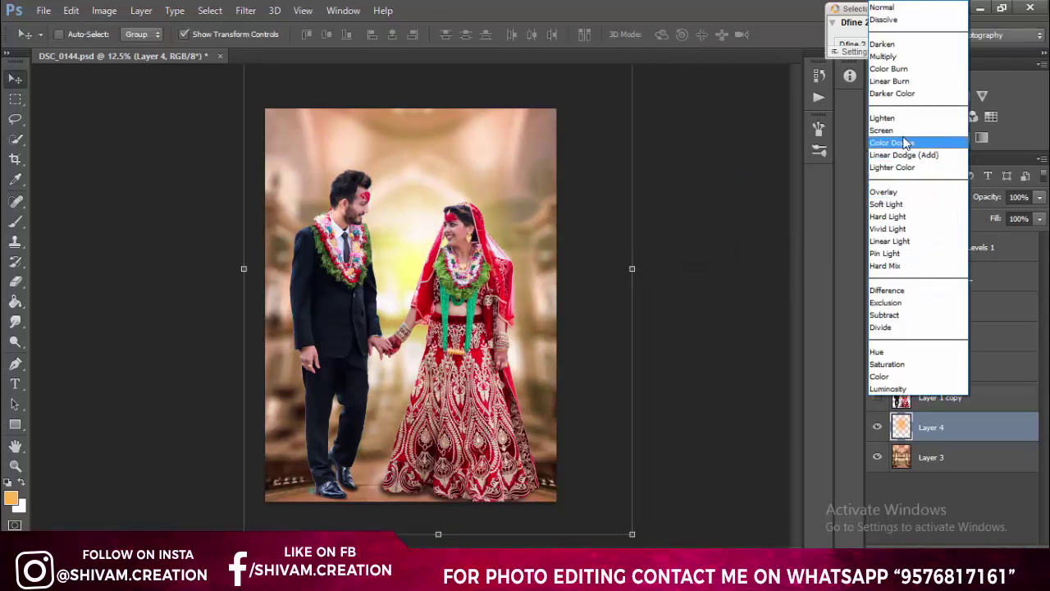
left_click(903, 138)
scroll(903, 202, "down", 1)
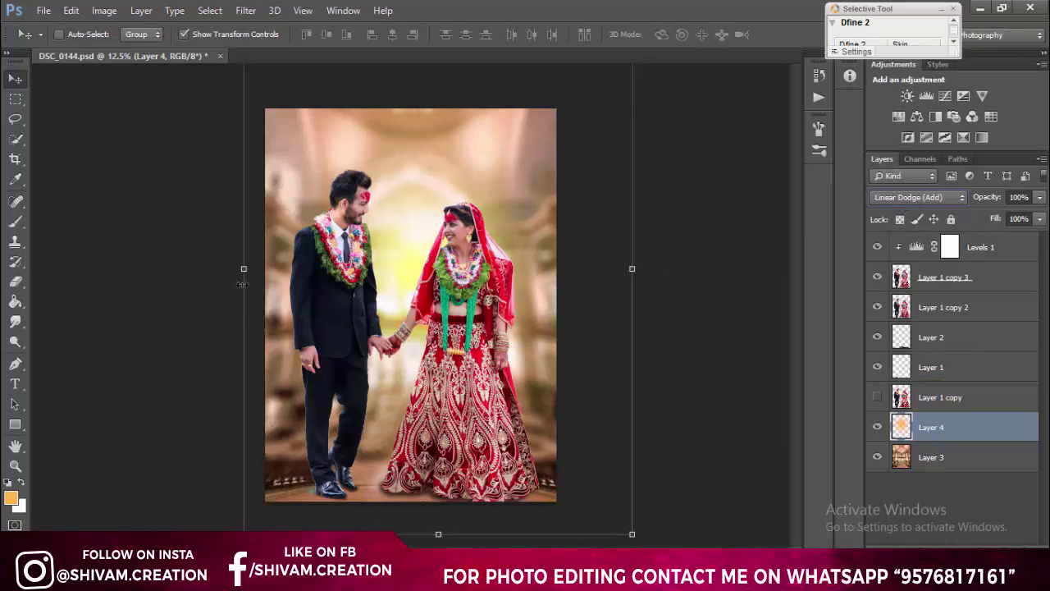
left_click_drag(244, 269, 196, 269)
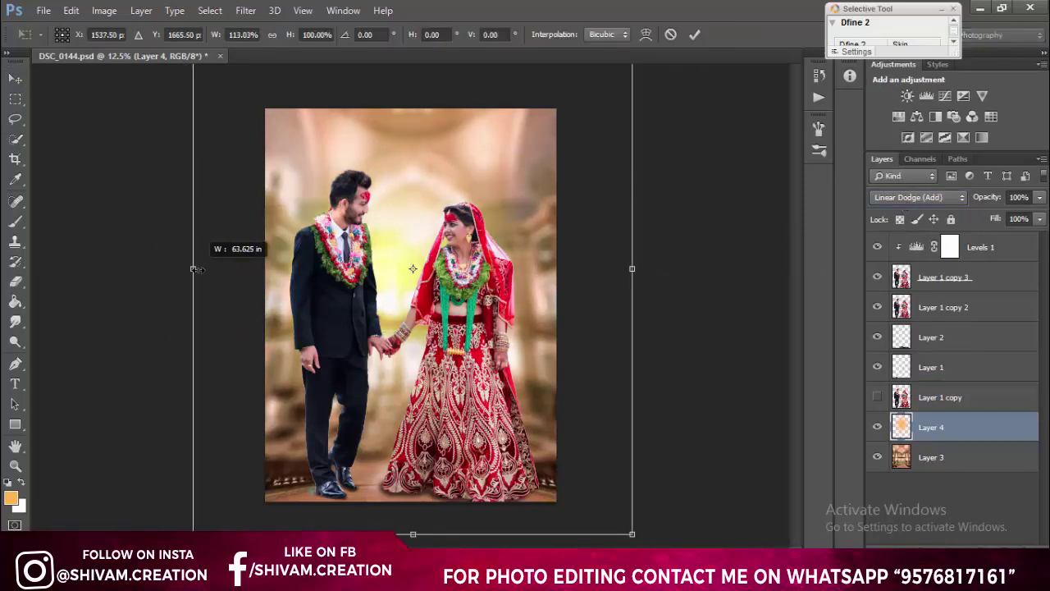
left_click(695, 35)
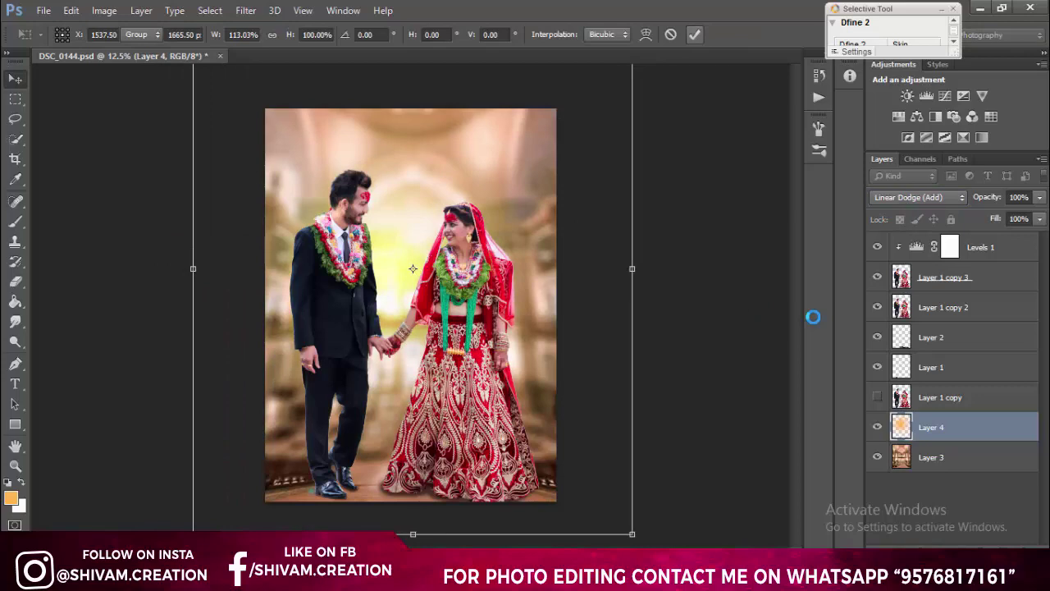
left_click(877, 427)
left_click(878, 427)
left_click_drag(1040, 200, 1017, 217)
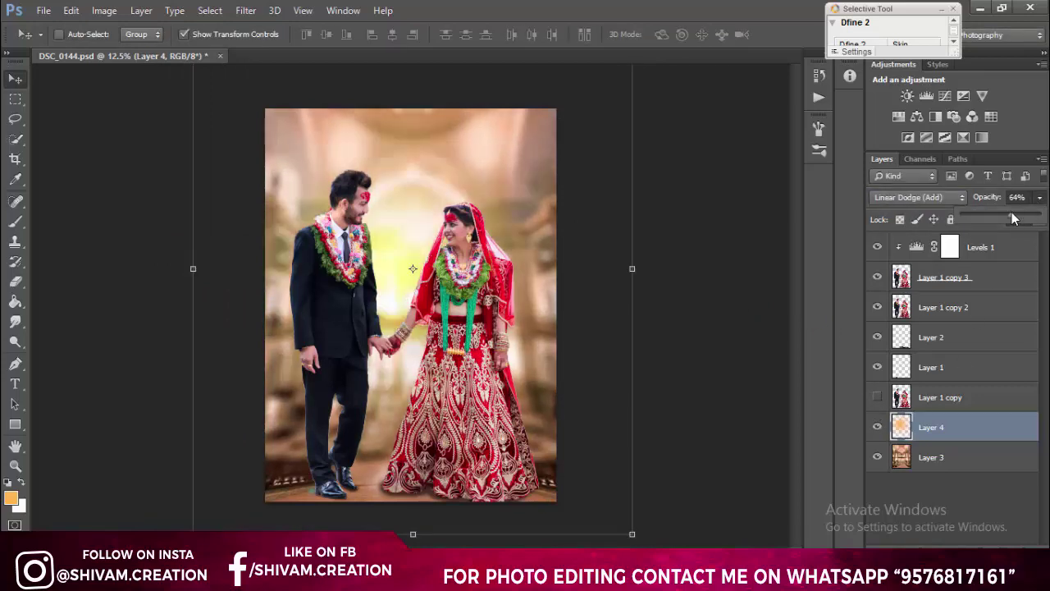
Step: Add a new Layer 5 above Levels 1 and clip it to the couple below
scroll(409, 312, "up", 2)
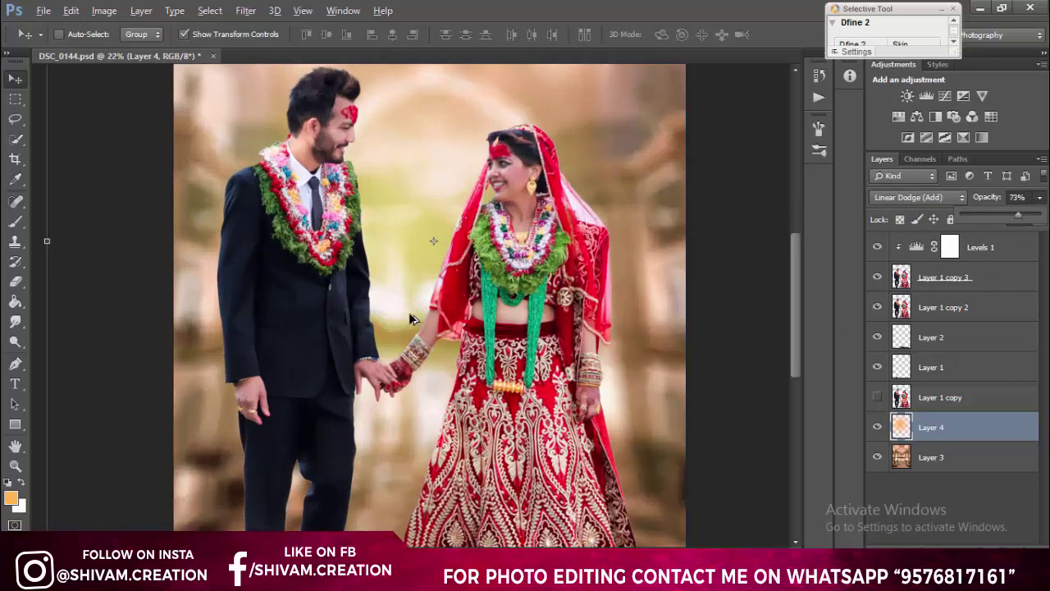
scroll(409, 308, "up", 2)
scroll(408, 300, "up", 2)
scroll(408, 300, "up", 1)
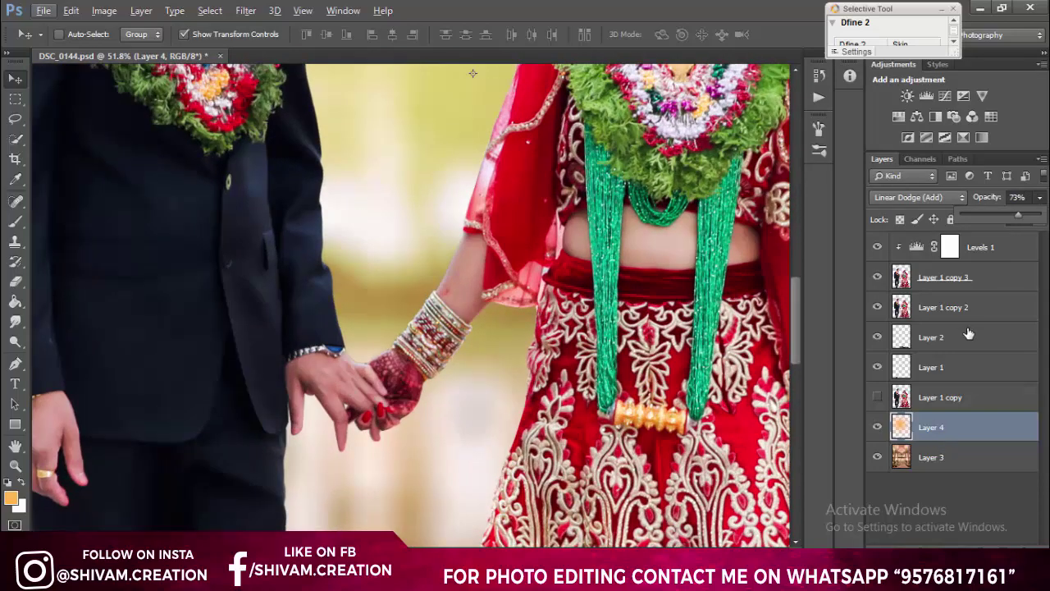
left_click(965, 276)
left_click(989, 253)
left_click(999, 529)
right_click(976, 257)
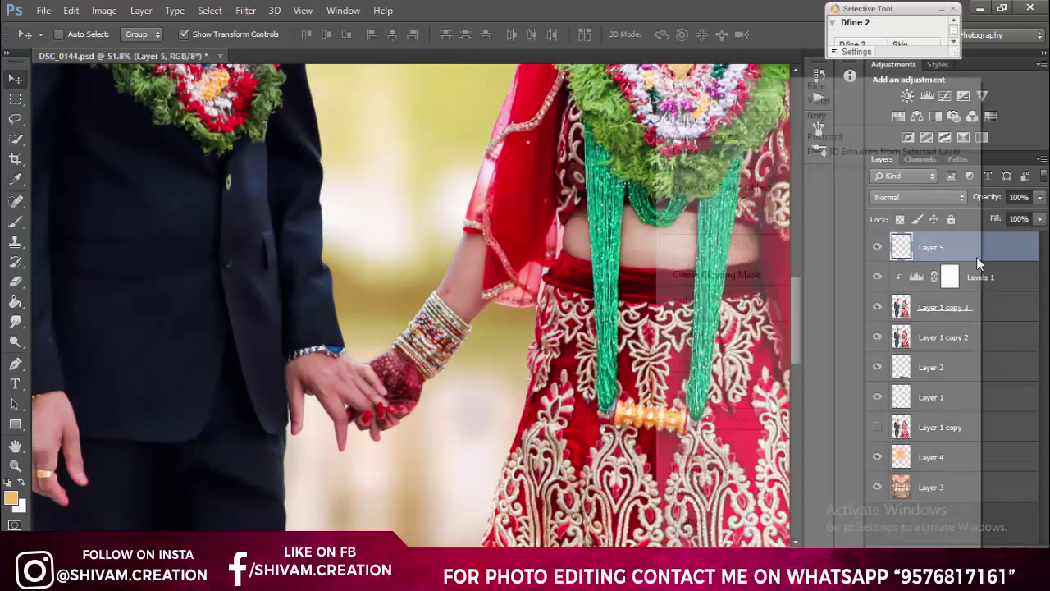
left_click(718, 275)
Step: With the Brush active, set Layer 5 to Linear Dodge (Add) at 67% opacity
left_click(15, 220)
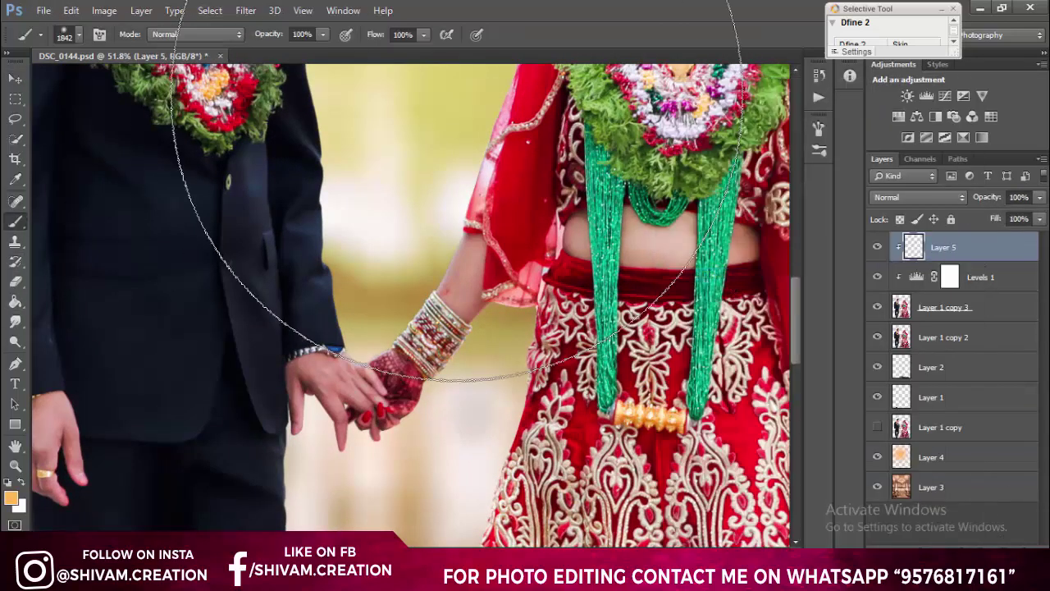
right_click(580, 116)
left_click(919, 197)
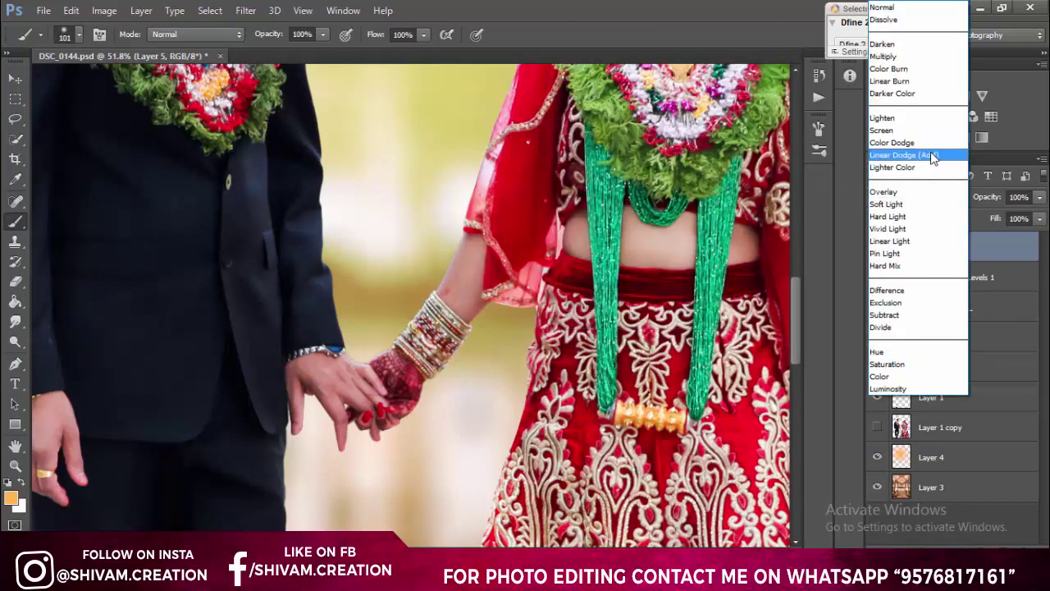
left_click(903, 156)
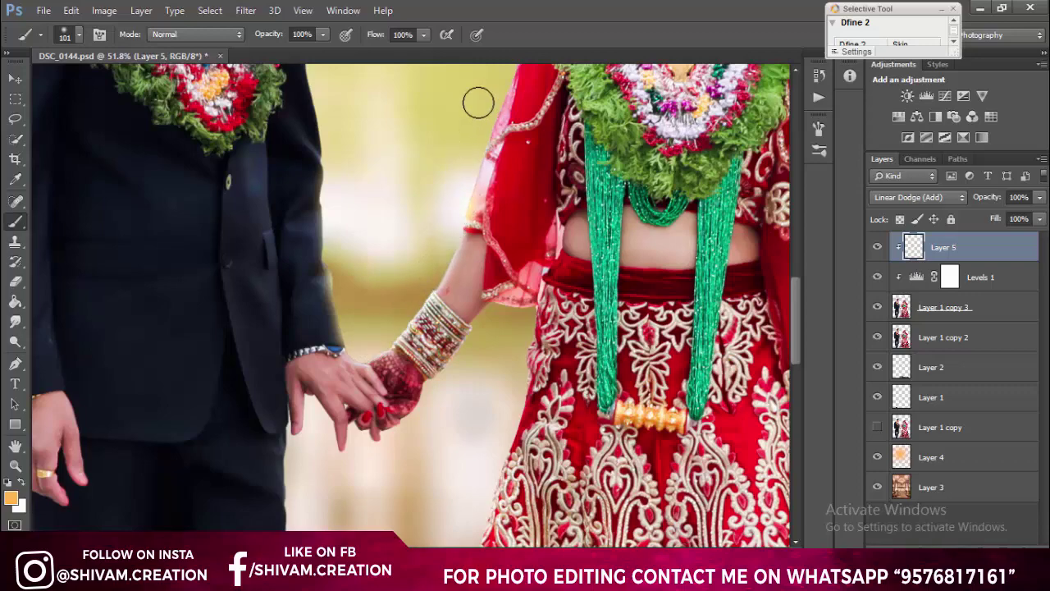
scroll(447, 98, "down", 5)
scroll(391, 305, "up", 2)
scroll(382, 309, "up", 2)
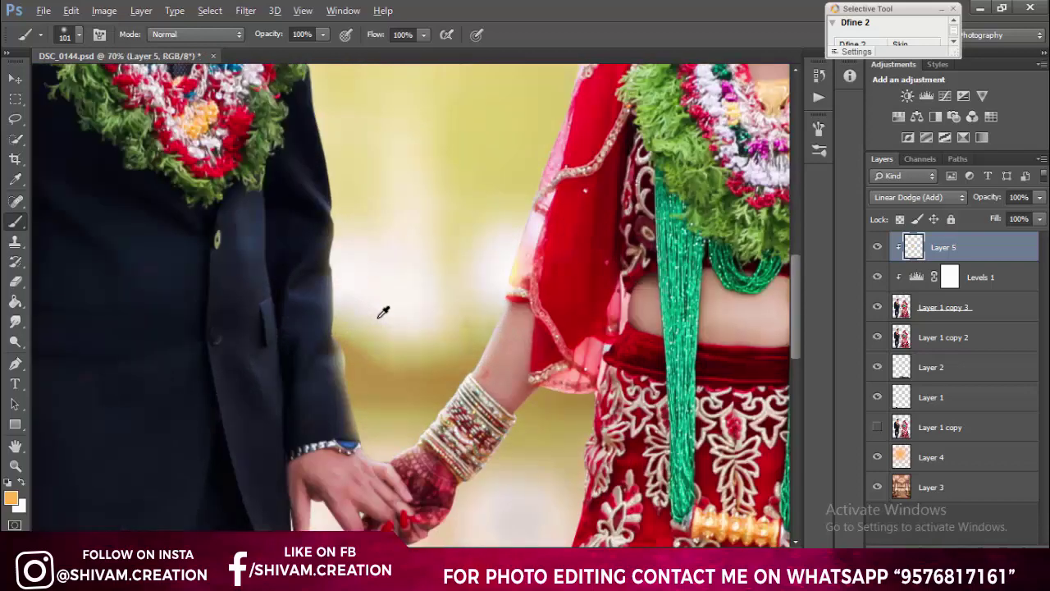
scroll(383, 309, "up", 1)
scroll(353, 164, "down", 2)
scroll(356, 151, "down", 2)
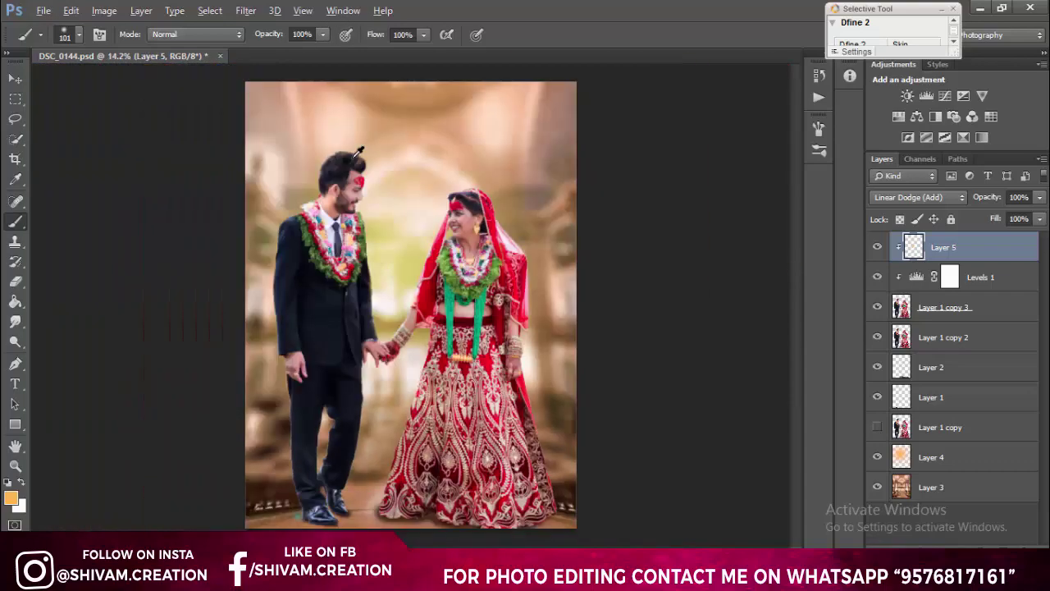
scroll(328, 238, "up", 2)
scroll(325, 254, "up", 1)
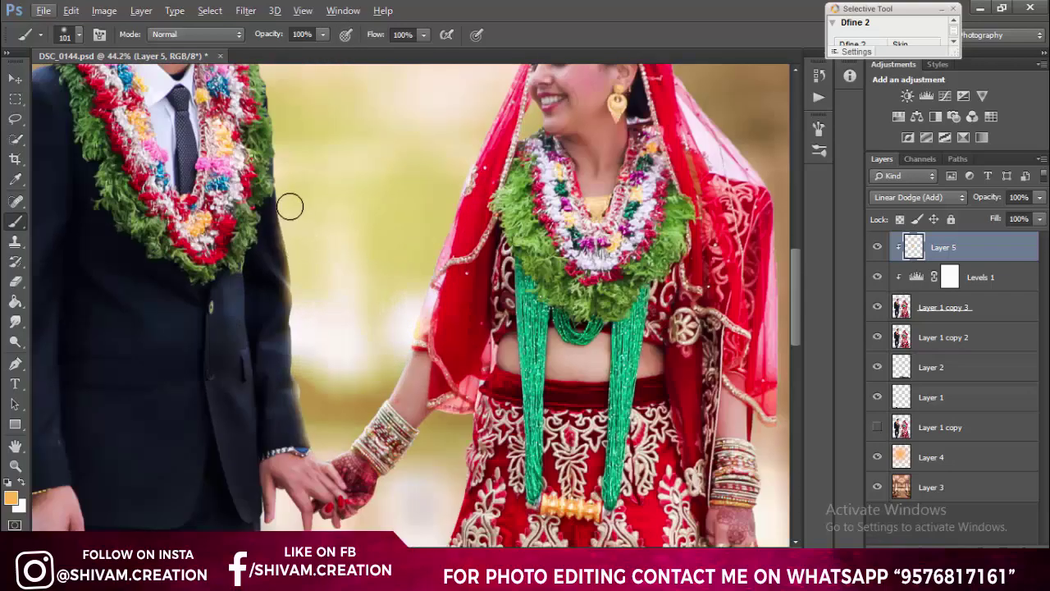
scroll(318, 187, "down", 2)
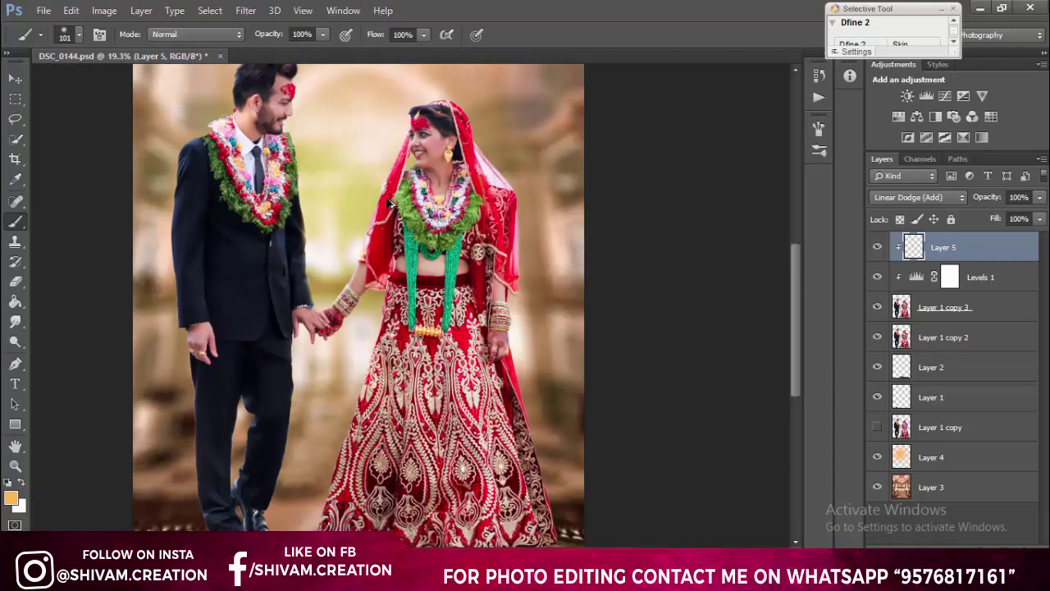
left_click(1040, 197)
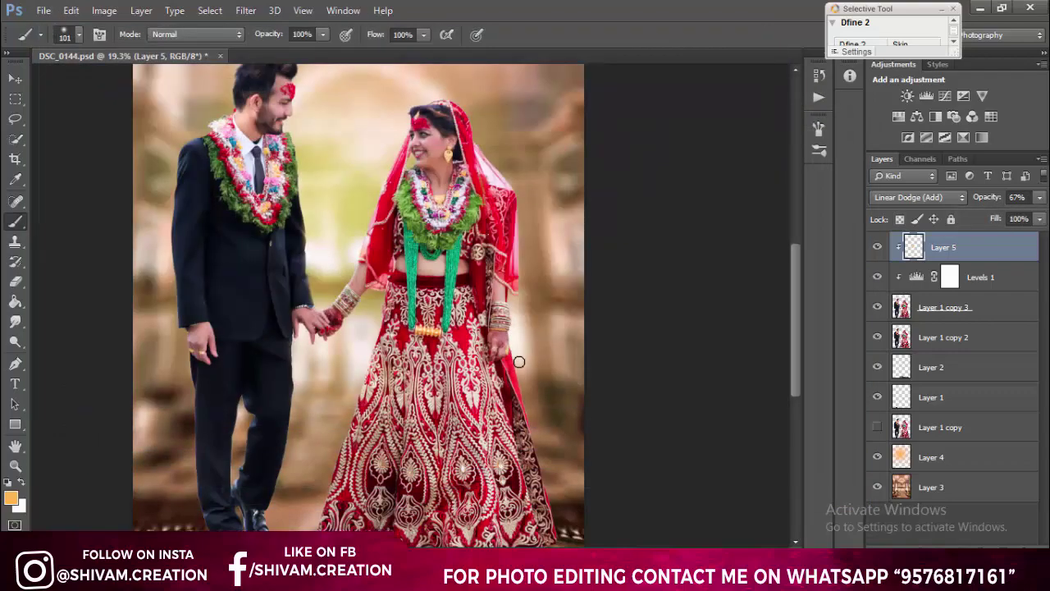
Step: Hide Layer 1 copy 2 in the Layers panel
scroll(509, 351, "up", 3)
scroll(476, 353, "up", 2)
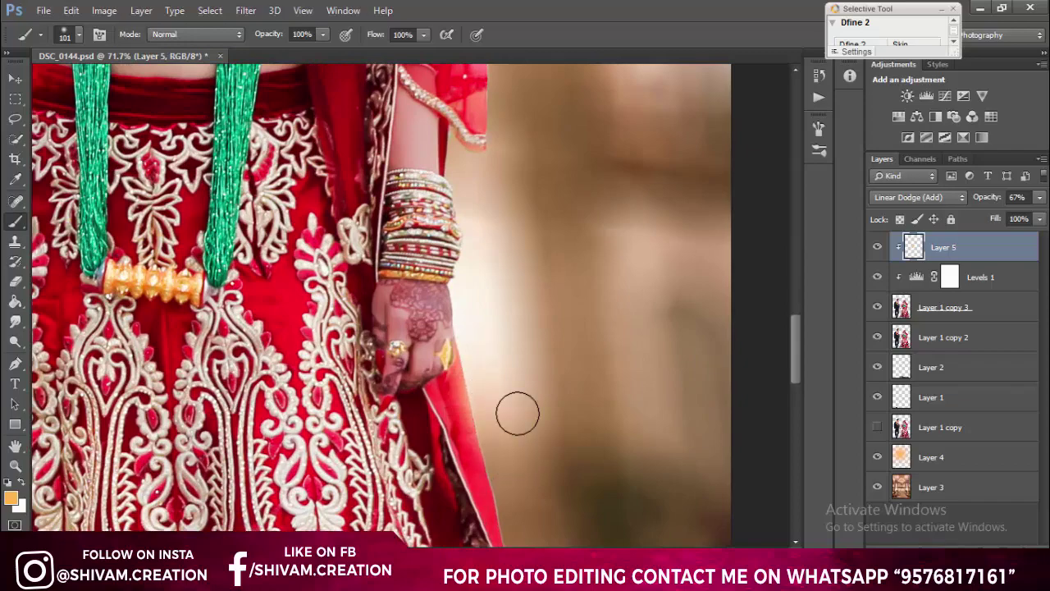
scroll(500, 277, "up", 1)
scroll(500, 271, "down", 3)
scroll(500, 271, "down", 2)
left_click(877, 337)
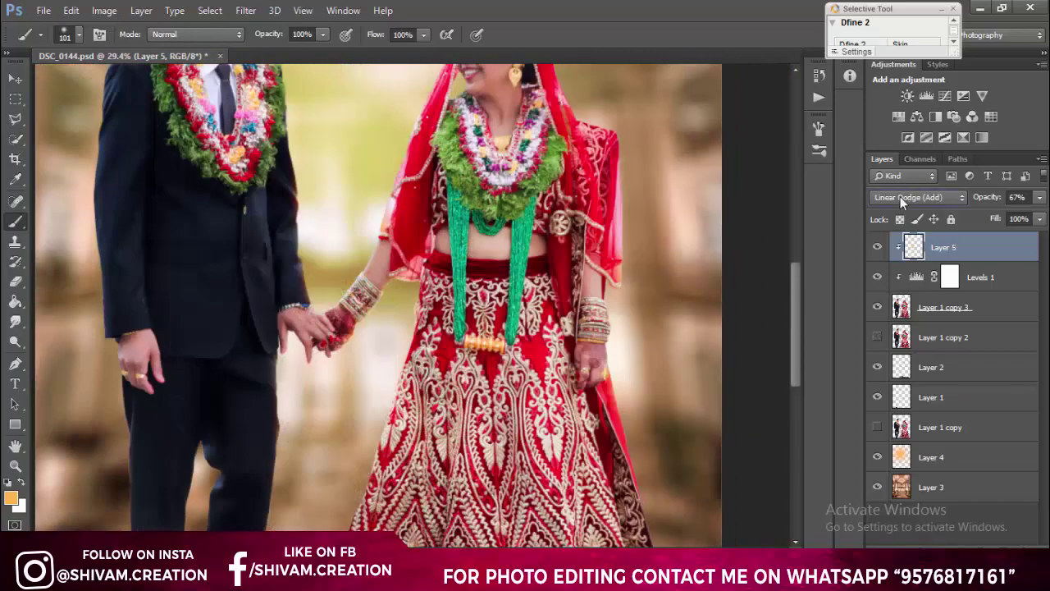
Step: Duplicate Layer 5 as a clipped Soft Light copy placed beneath Layer 5
key("ctrl+j")
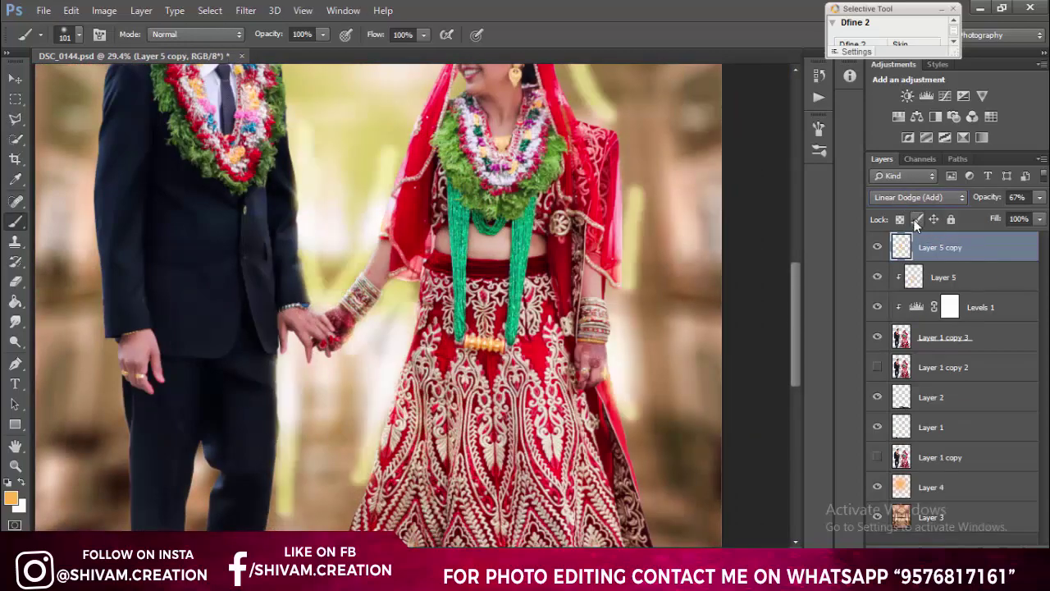
right_click(957, 251)
left_click(714, 274)
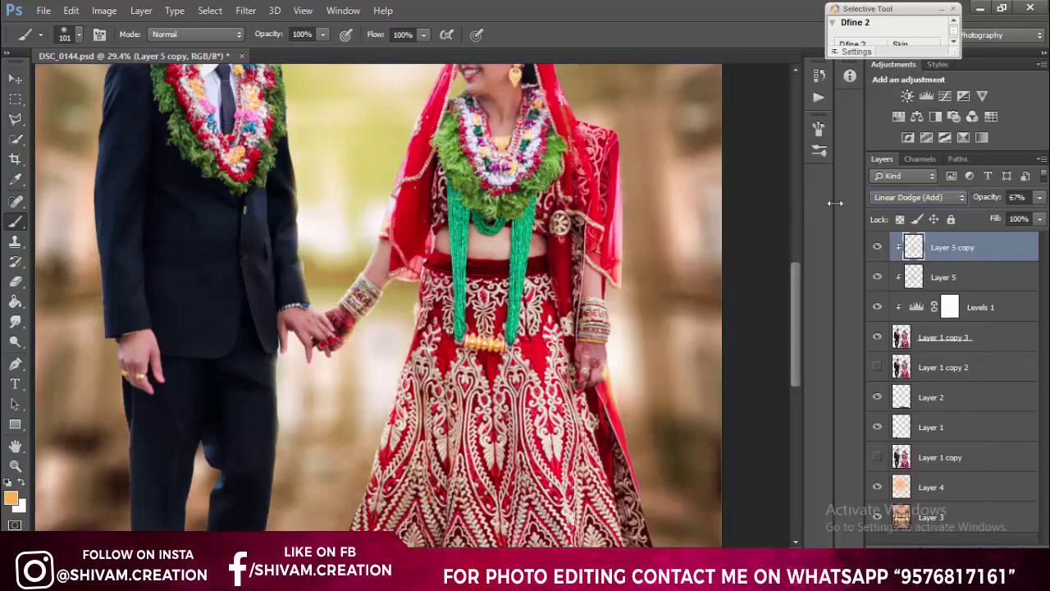
left_click(920, 197)
left_click(891, 204)
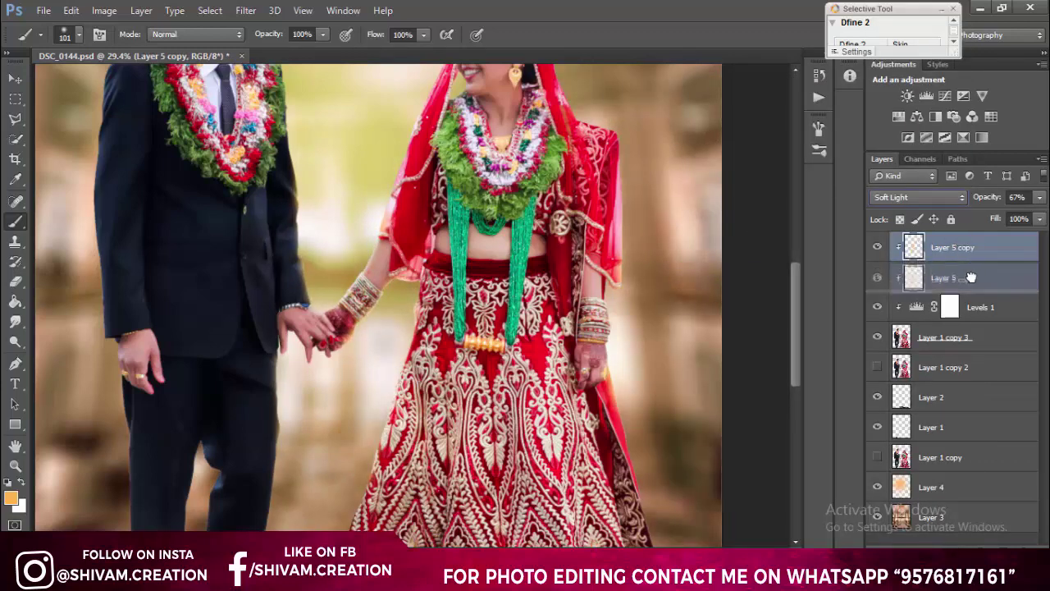
left_click_drag(968, 255, 968, 283)
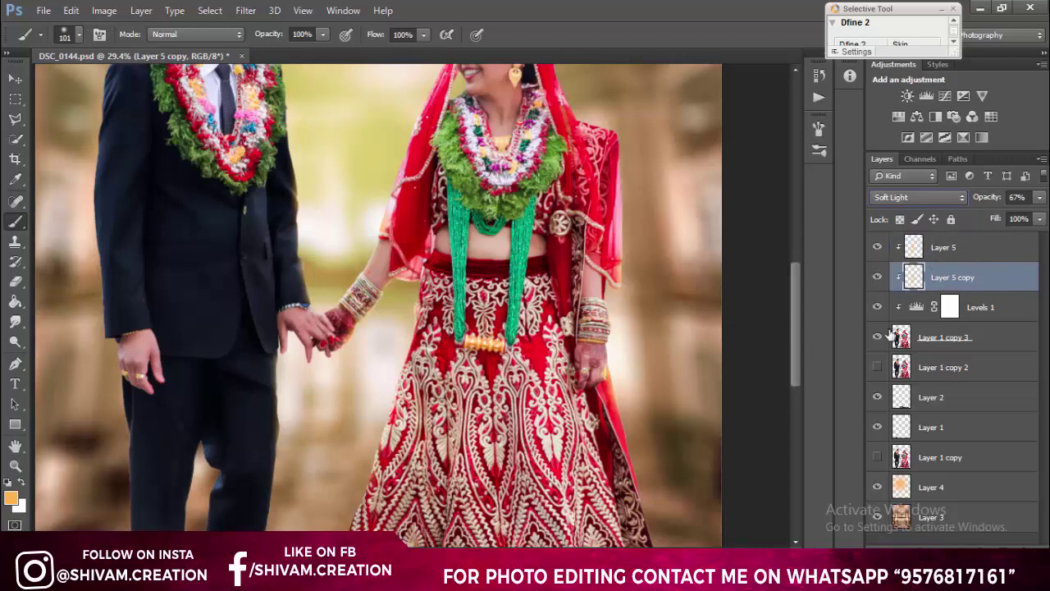
Step: Reselect Layer 5 and toggle the glow layer's visibility to compare the result
left_click(968, 247)
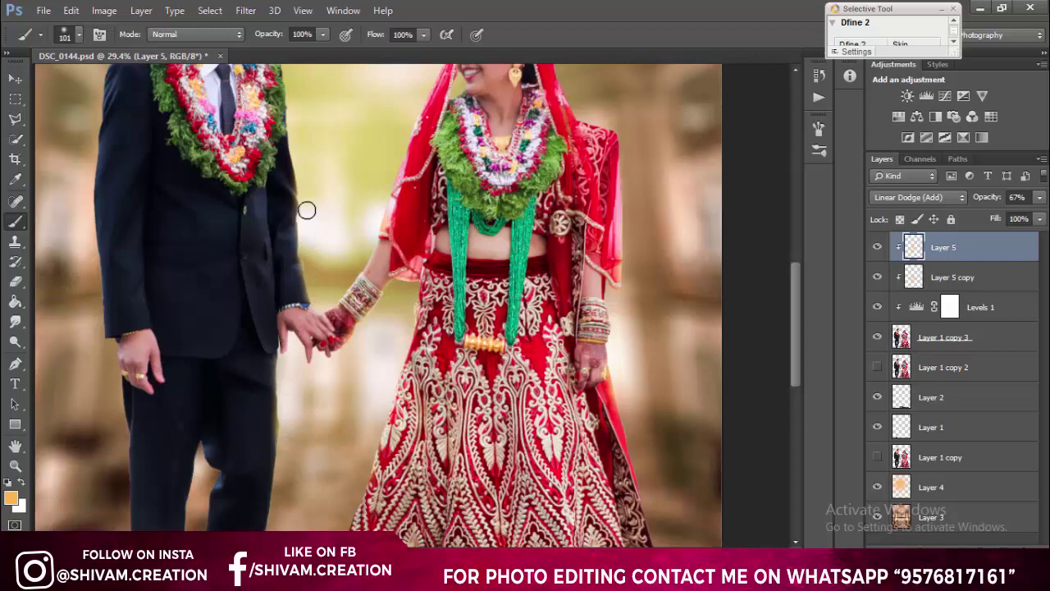
scroll(320, 290, "down", 2)
scroll(320, 291, "up", 2)
scroll(380, 401, "up", 3)
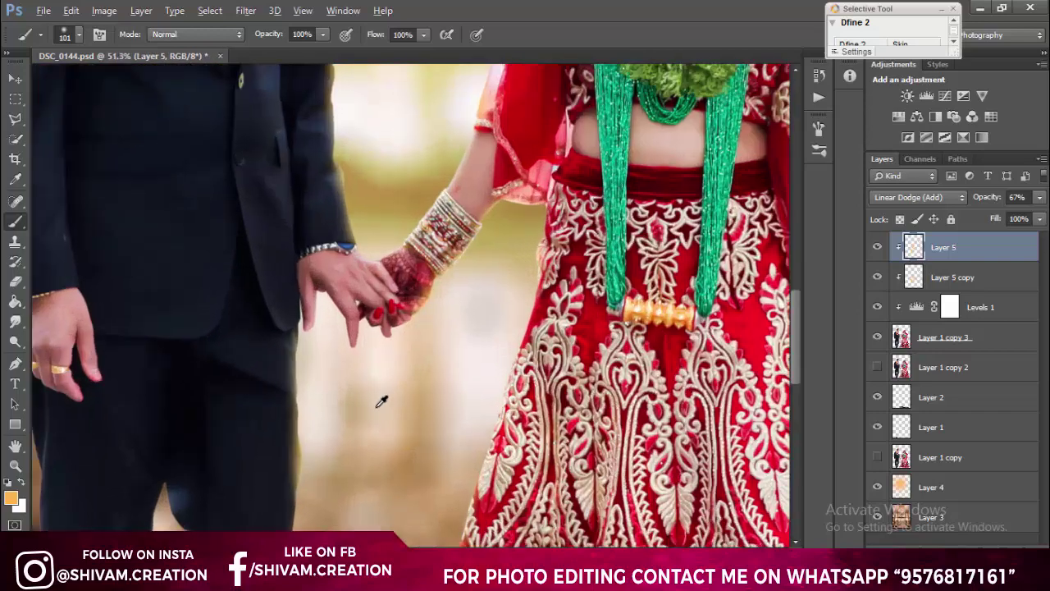
scroll(542, 333, "up", 1)
scroll(542, 333, "down", 2)
left_click(877, 247)
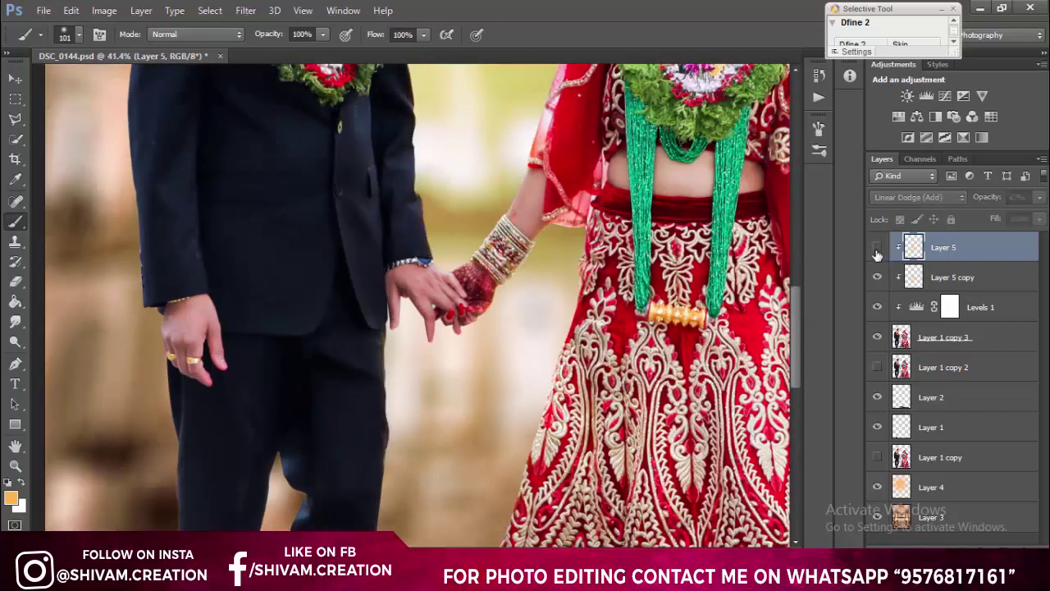
left_click(877, 247)
left_click(878, 247)
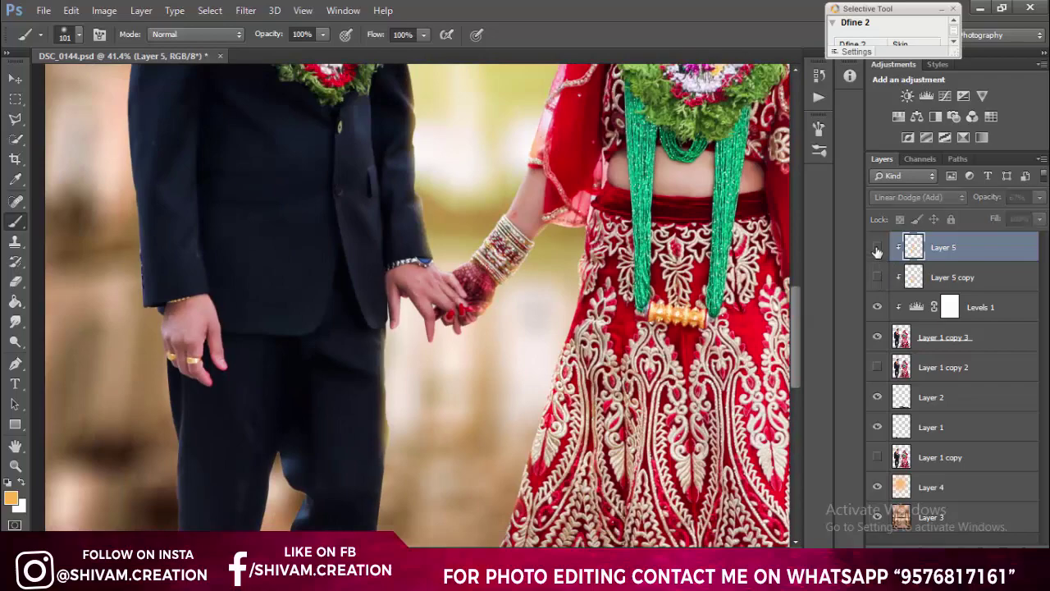
key("ctrl+minus")
key("ctrl+minus")
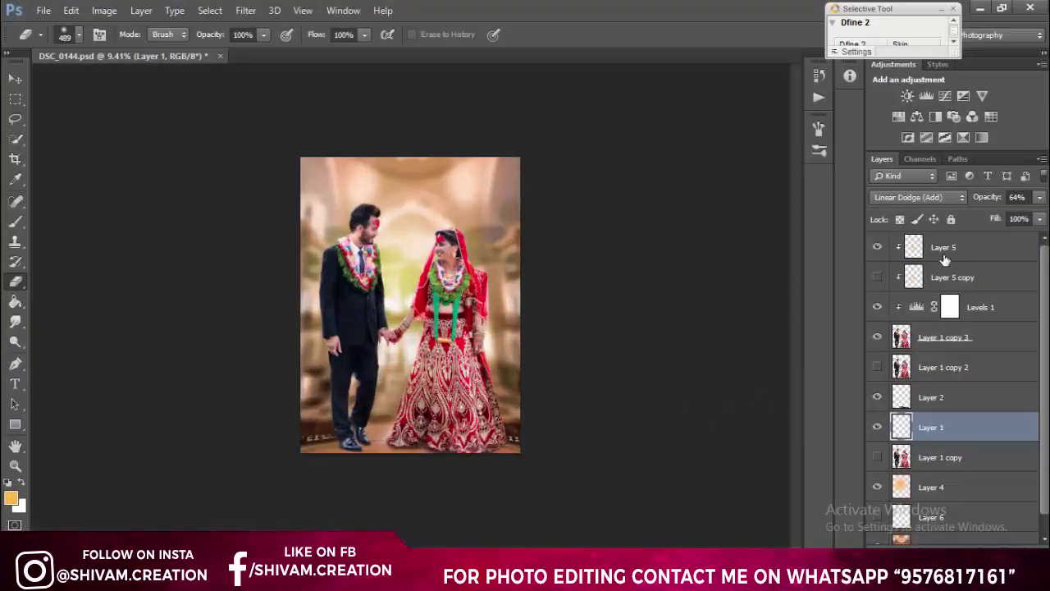
Step: Merge all visible layers into a new Layer 7 and apply the Camera Raw filter
left_click(944, 256)
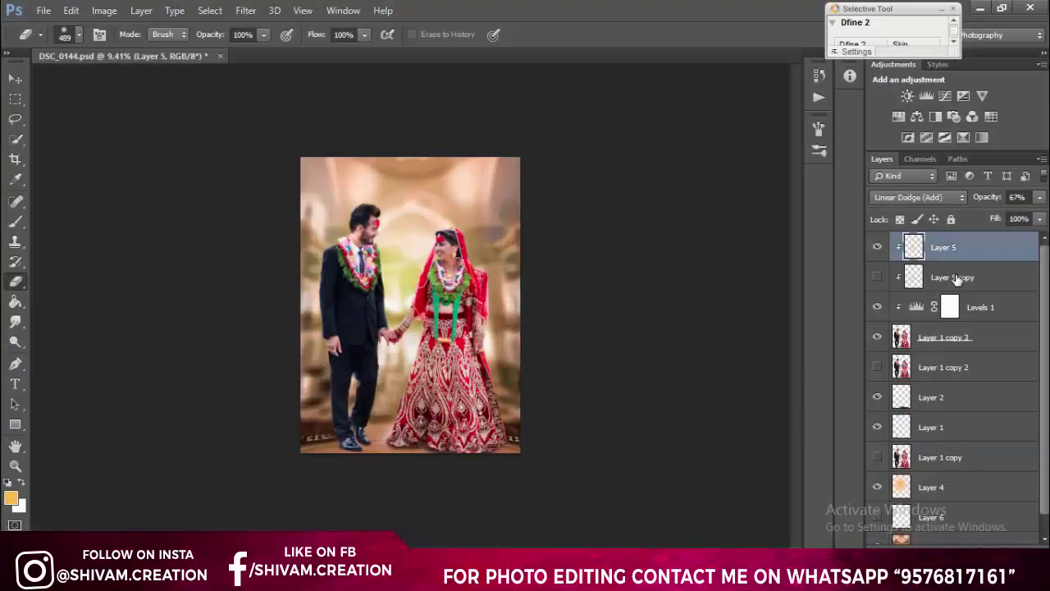
key("ctrl+shift+alt+e")
left_click(245, 10)
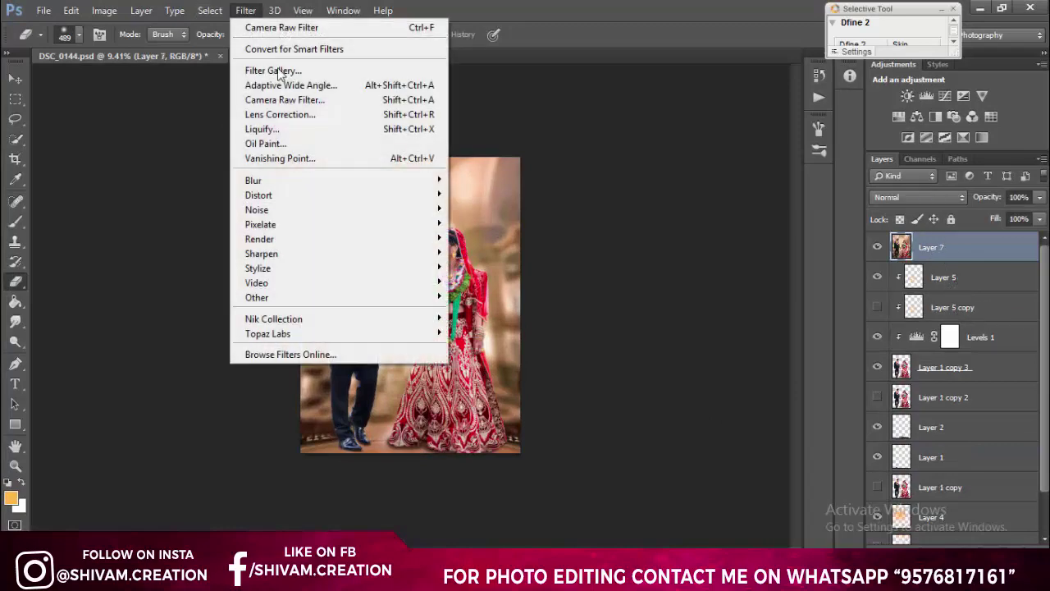
left_click(298, 100)
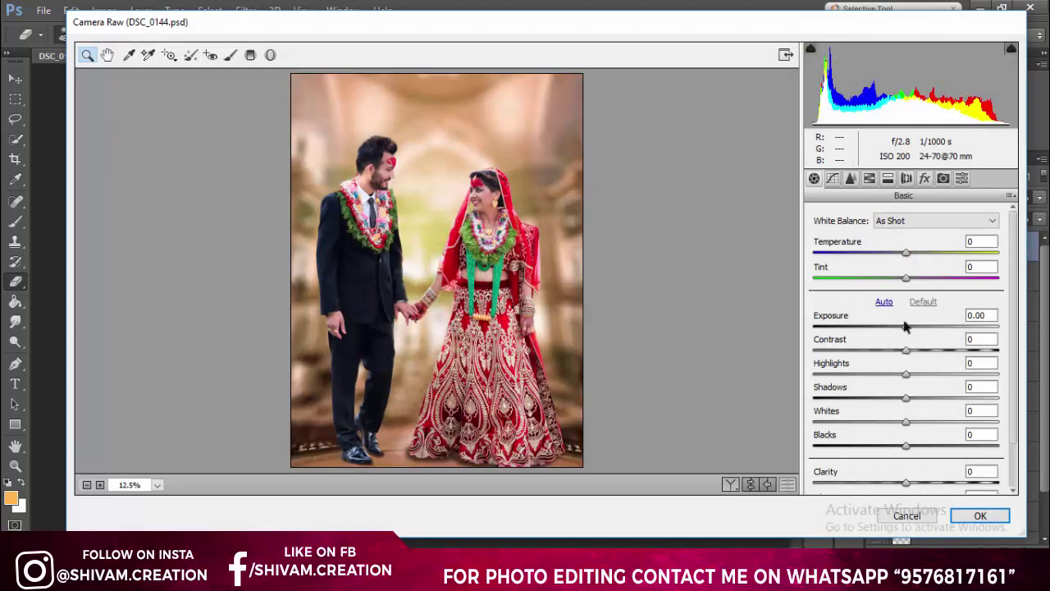
Step: Set Camera Raw temperature to -10 and tint to +6, checking the preview zoomed
left_click(897, 256)
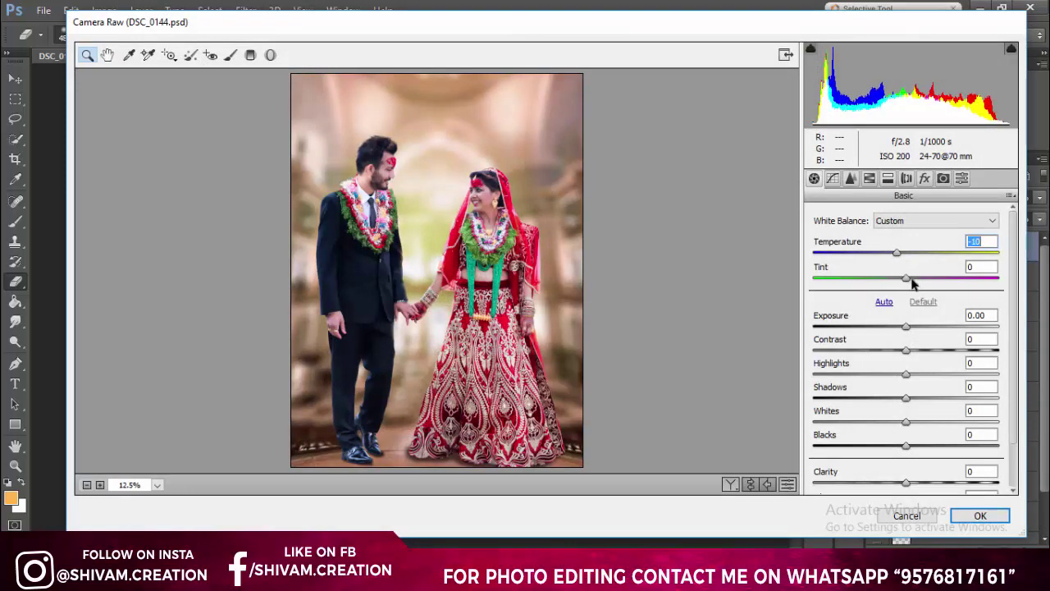
left_click(912, 279)
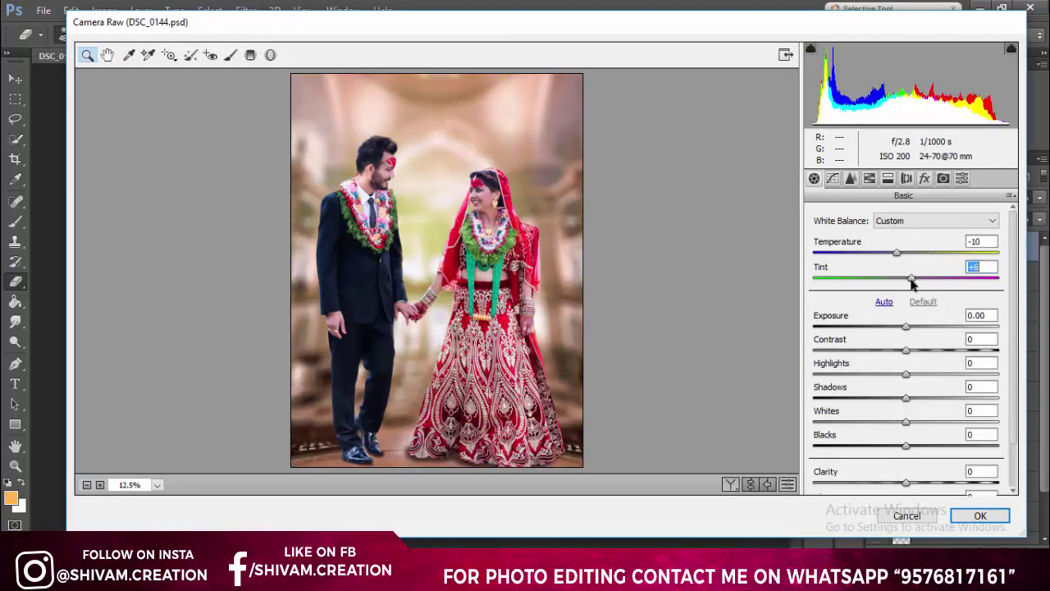
left_click(420, 181)
right_click(420, 181)
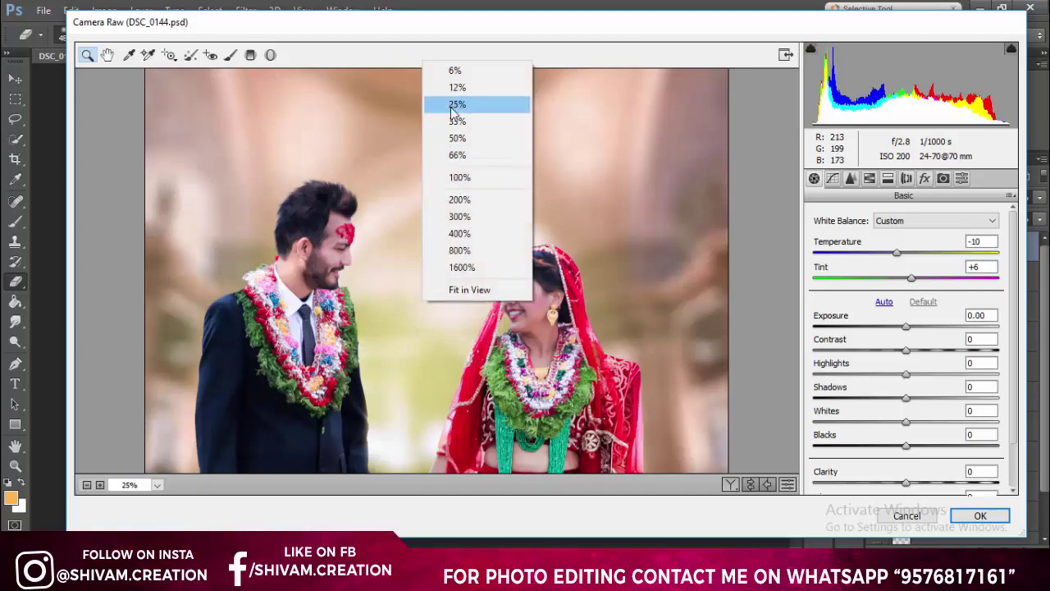
left_click(469, 106)
left_click(87, 485)
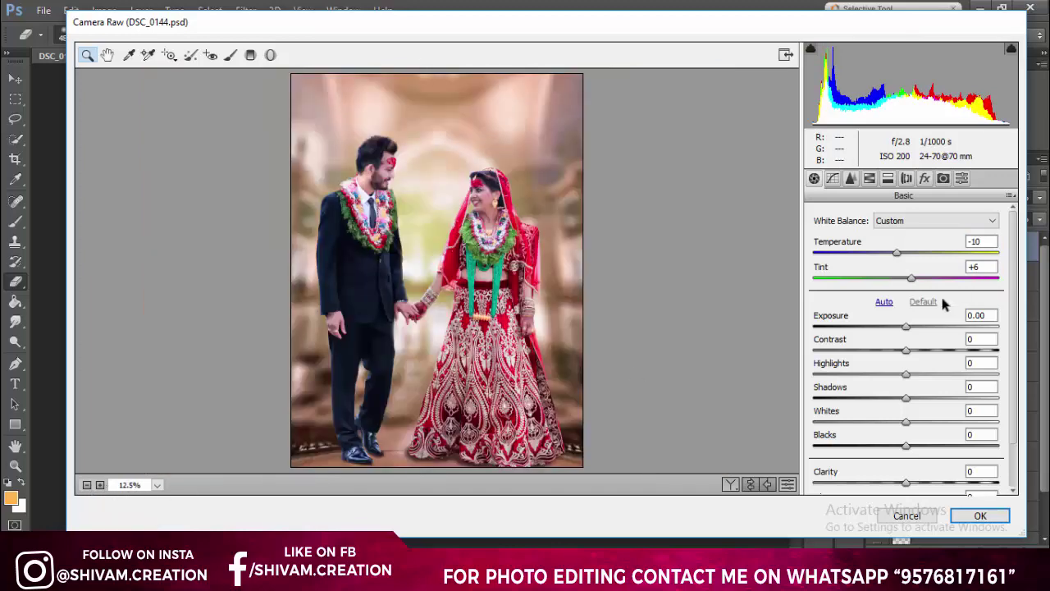
Step: Set contrast +14, highlights +9, shadows +21, whites +8, blacks -4 and clarity +20
left_click(919, 350)
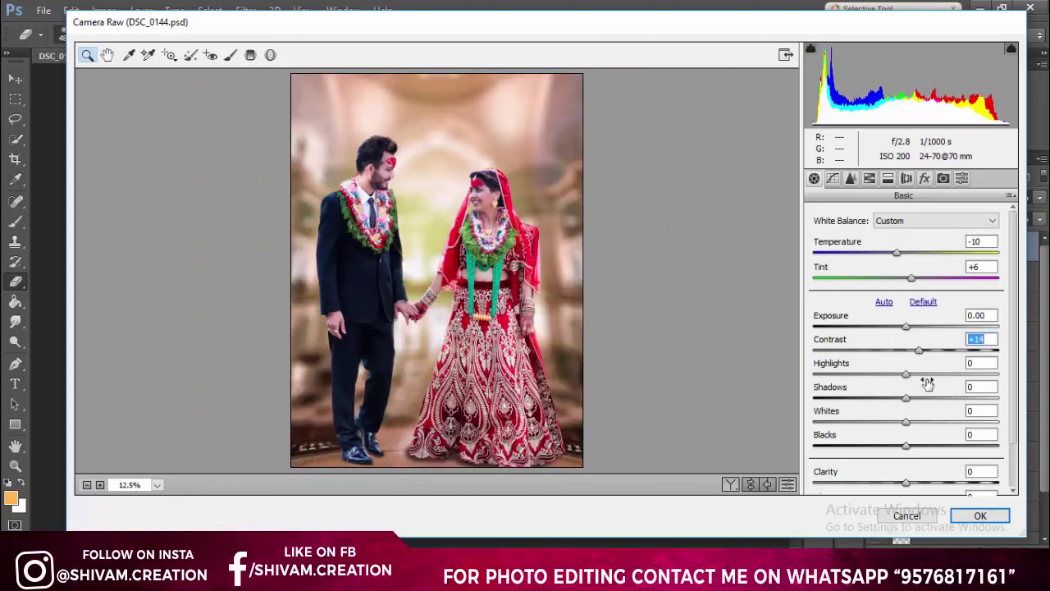
left_click_drag(927, 377, 915, 377)
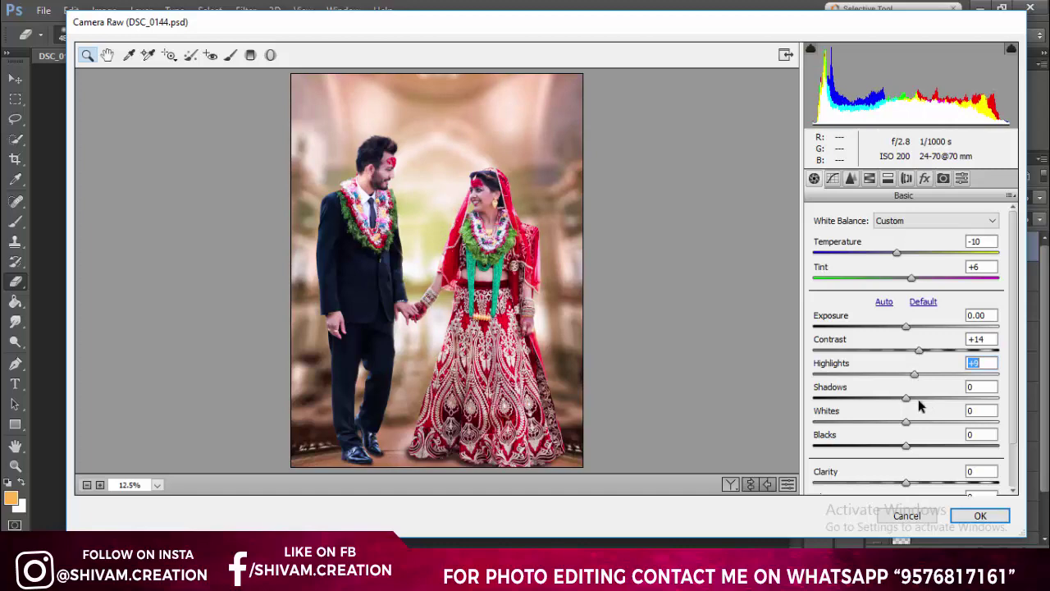
left_click(919, 401)
left_click(925, 398)
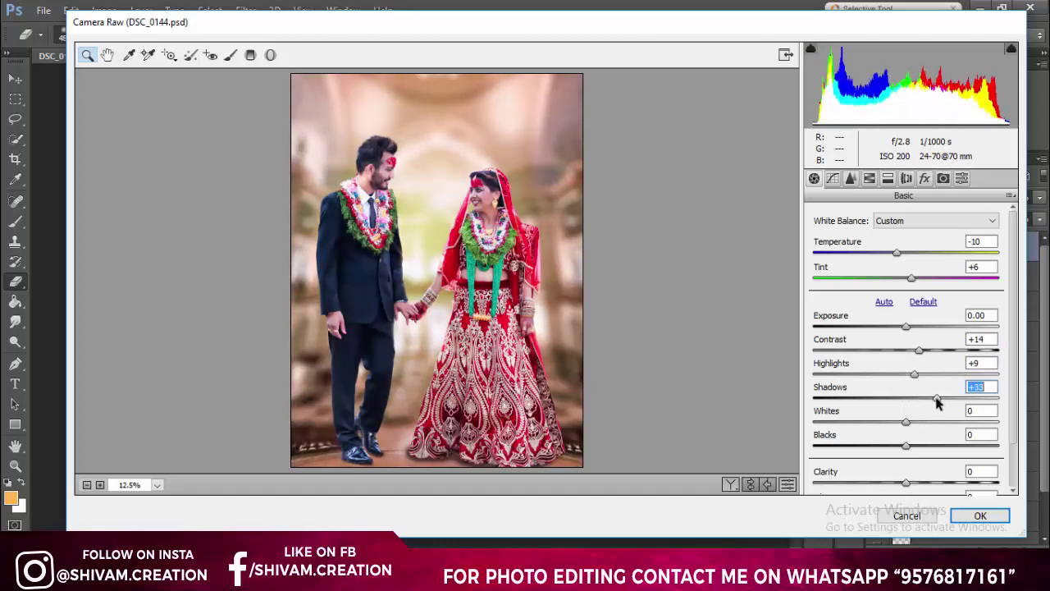
left_click(914, 423)
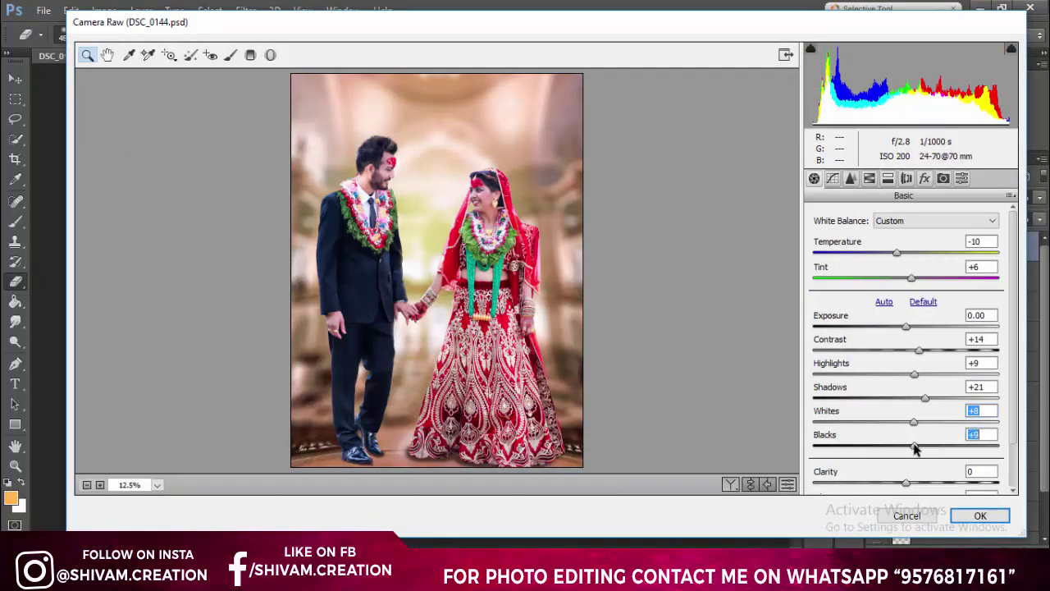
mouse_move(915, 447)
left_mouse_down()
mouse_move(859, 447)
mouse_move(903, 447)
left_mouse_up()
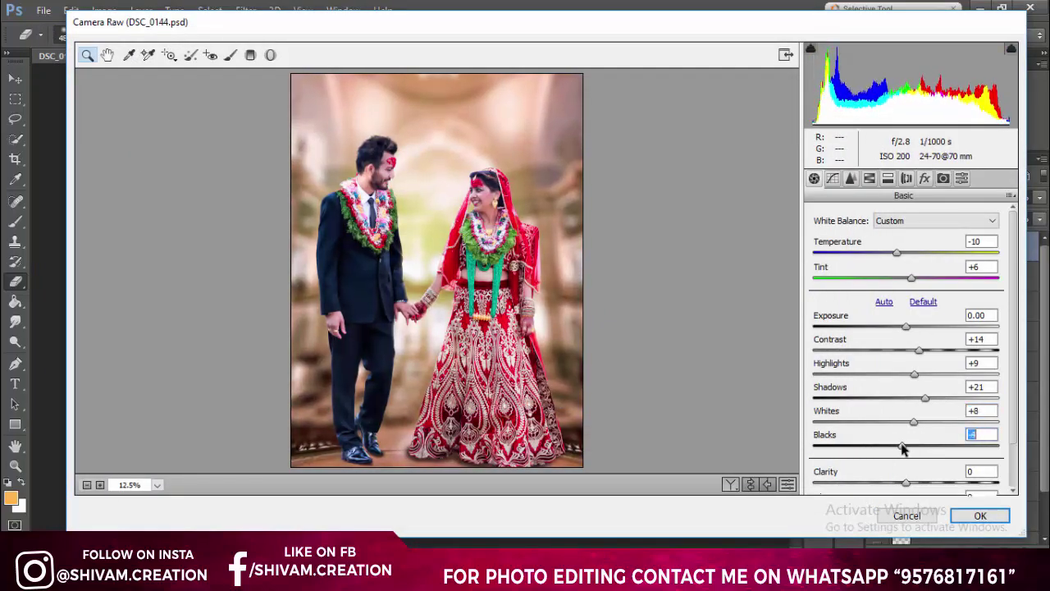
left_click_drag(915, 485, 925, 485)
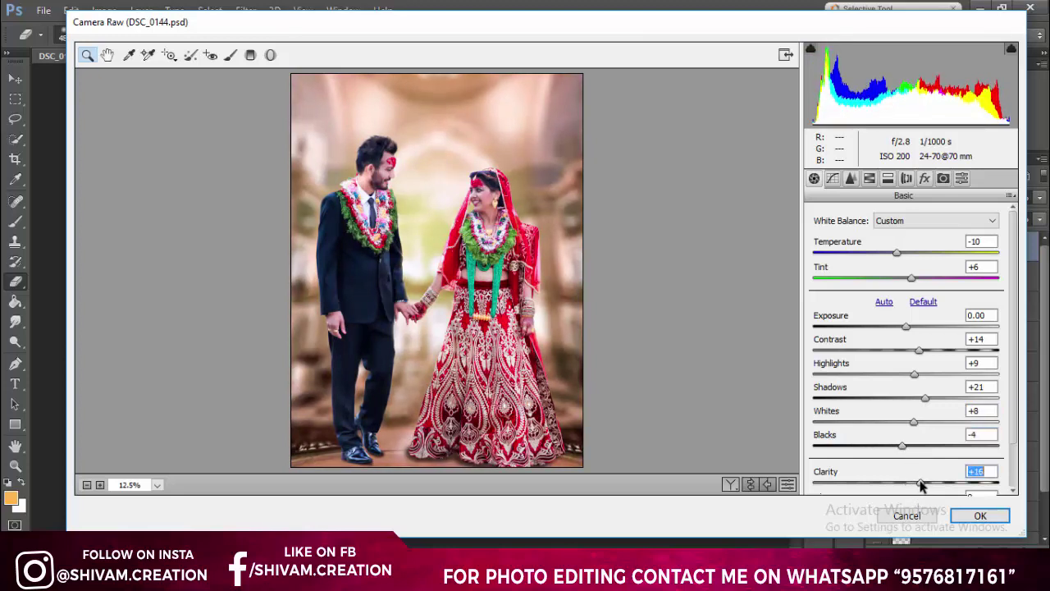
mouse_move(923, 486)
left_mouse_down()
mouse_move(971, 486)
mouse_move(926, 486)
left_mouse_up()
Step: In the Detail panel, set Luminance noise reduction 22 and Sharpening Amount 39
left_click(851, 179)
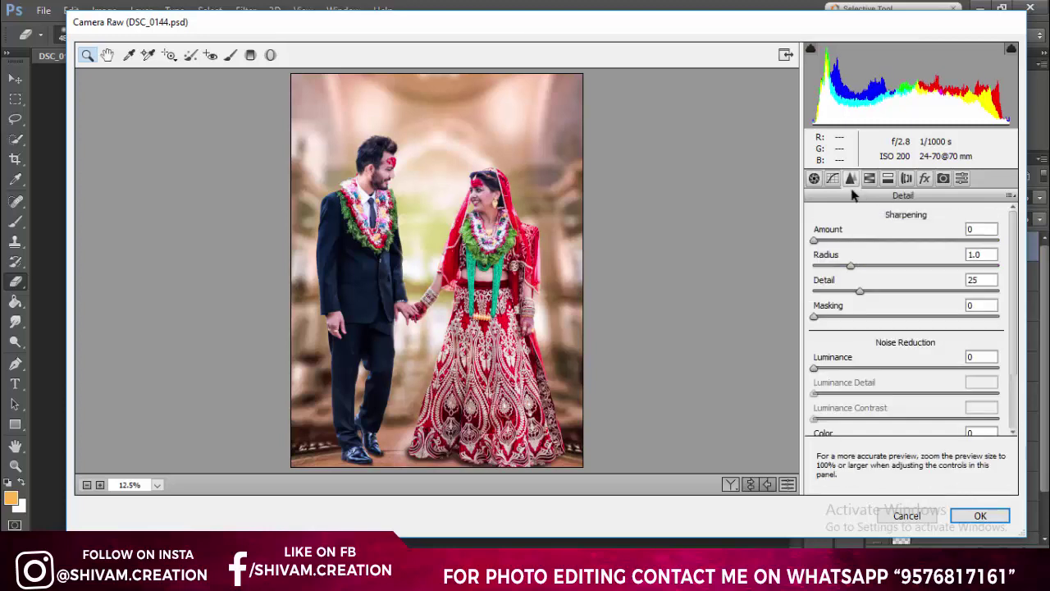
left_click_drag(849, 372, 855, 369)
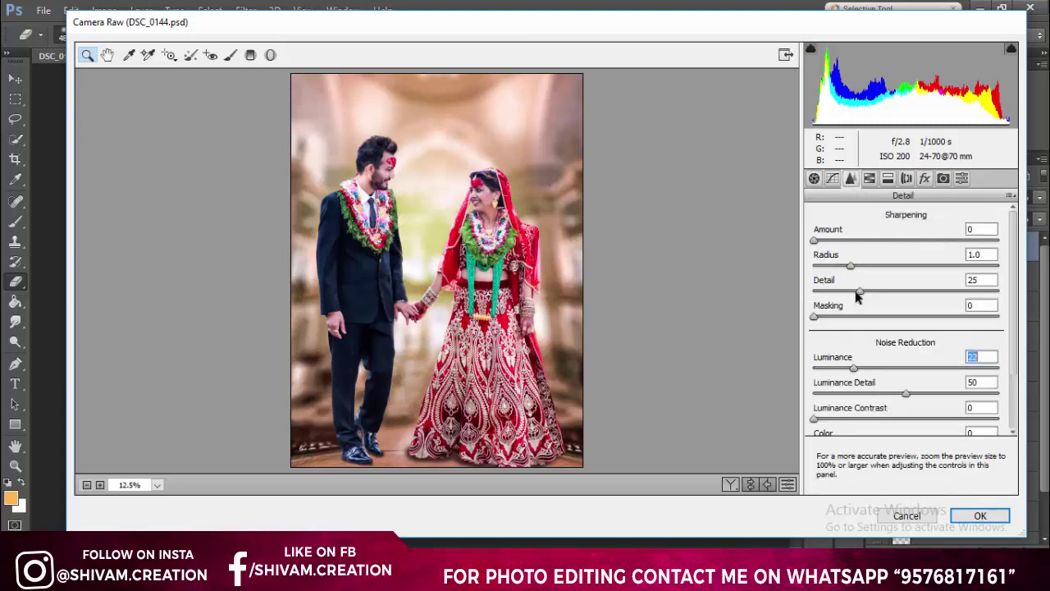
left_click_drag(893, 240, 861, 242)
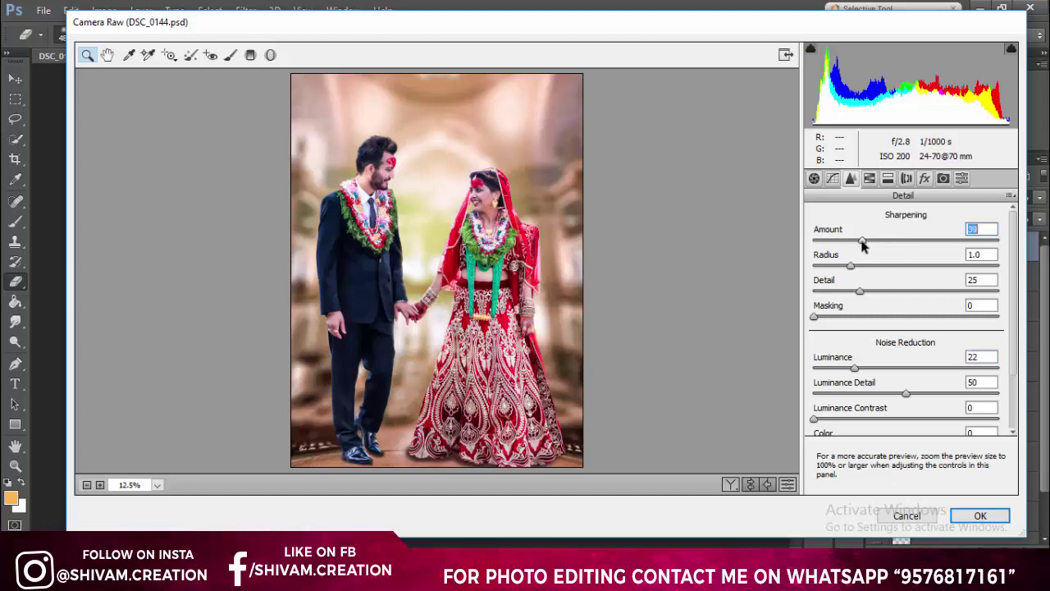
left_click(497, 187)
right_click(491, 189)
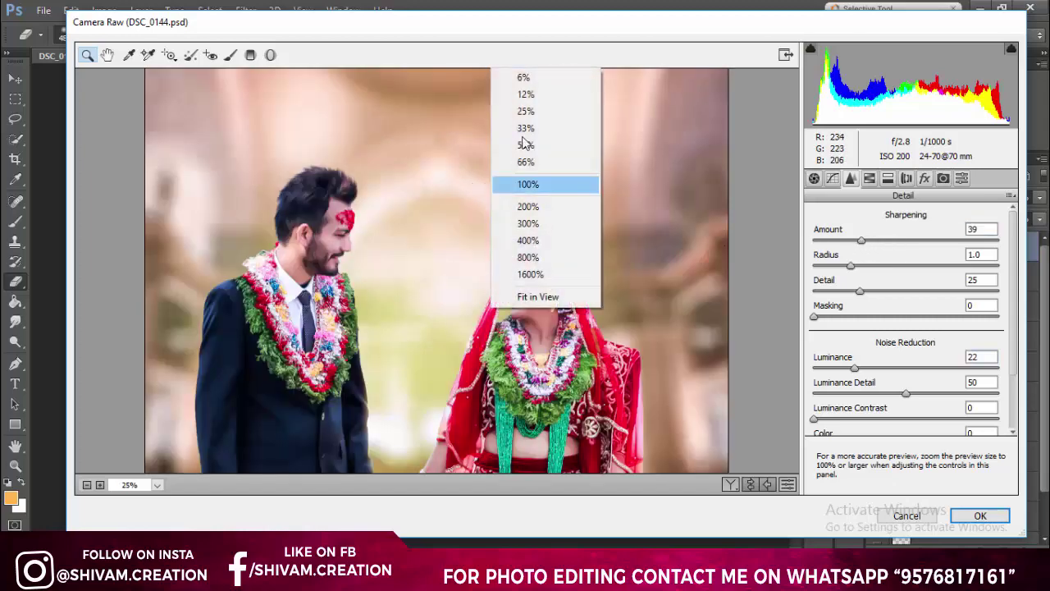
left_click(150, 373)
left_click(754, 188, "alt")
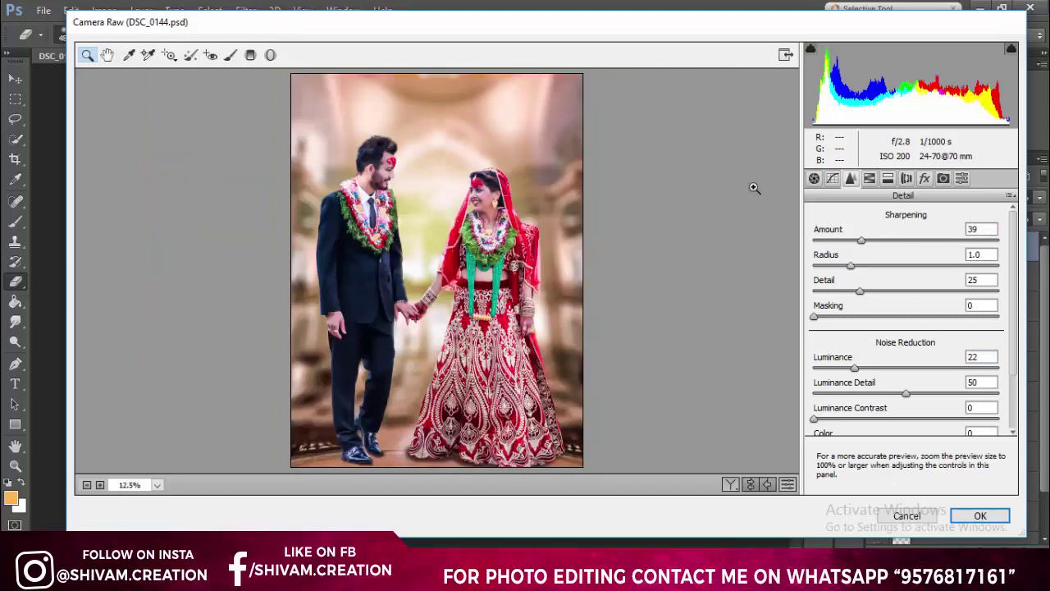
left_click(870, 179)
Step: Set the Reds hue to -10 and the Oranges hue to -23
left_click(820, 238)
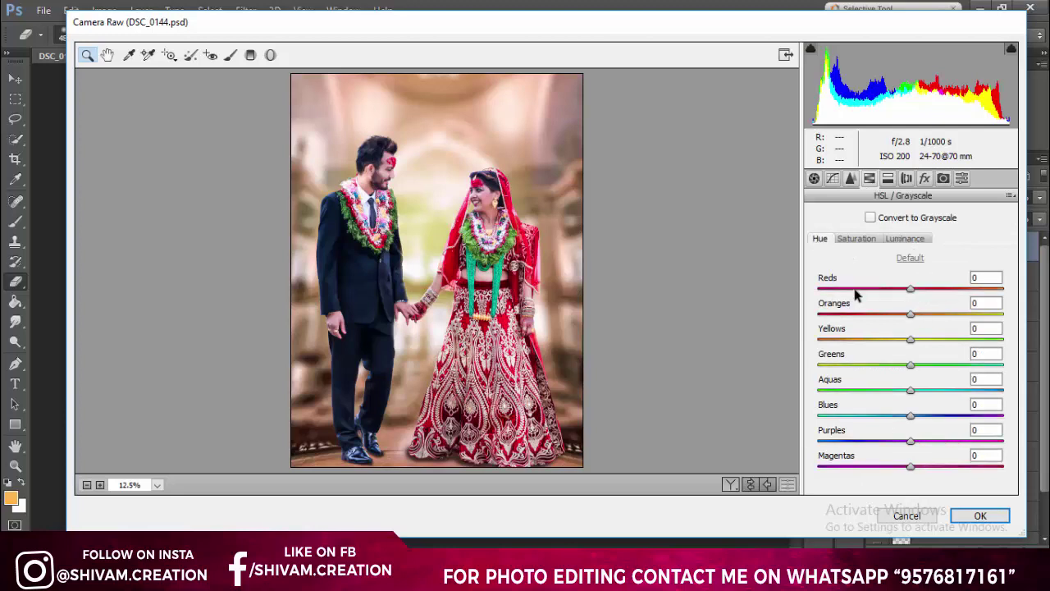
mouse_move(859, 289)
left_mouse_down()
mouse_move(946, 289)
mouse_move(851, 292)
left_mouse_up()
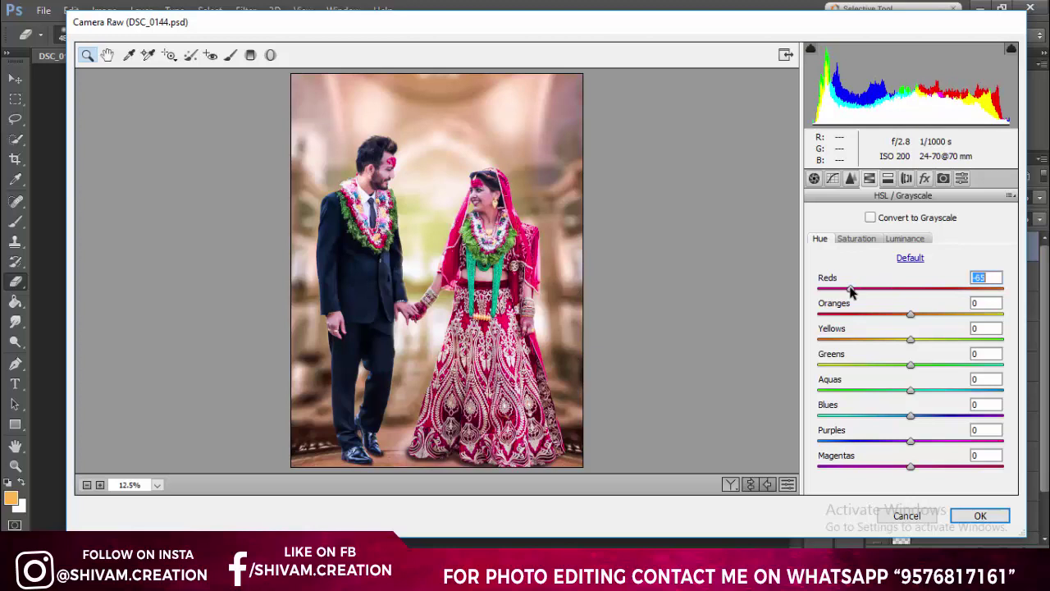
left_click(895, 293)
left_click_drag(910, 315, 820, 314)
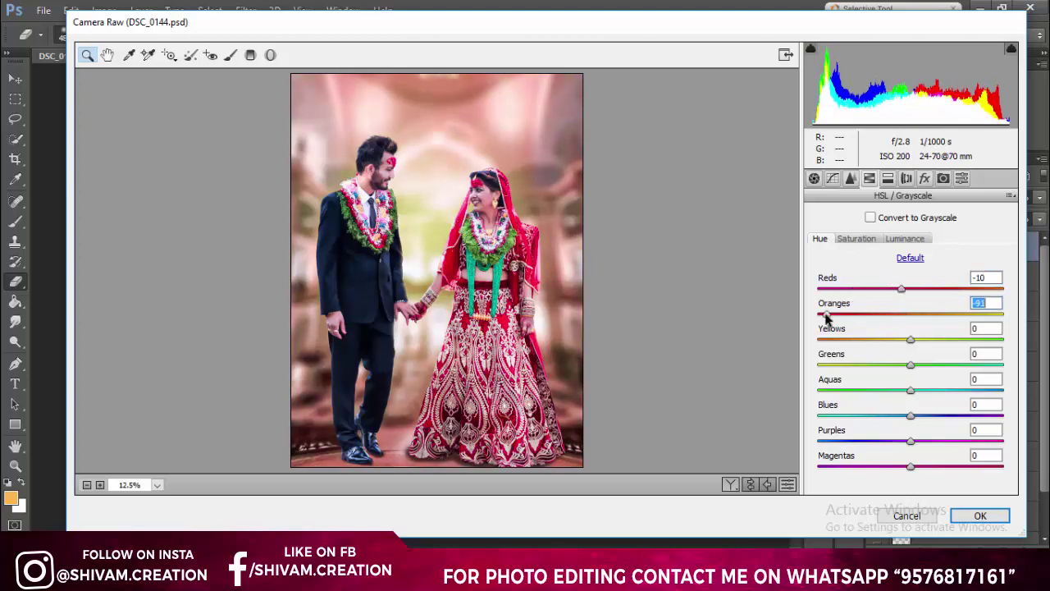
left_click(893, 315)
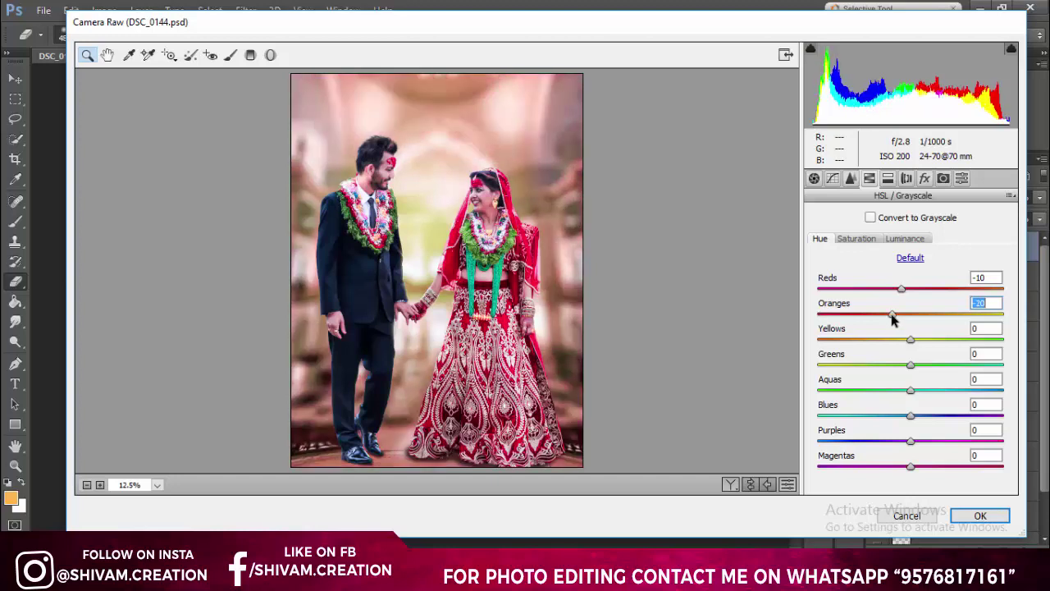
left_click(943, 316)
left_click(885, 316)
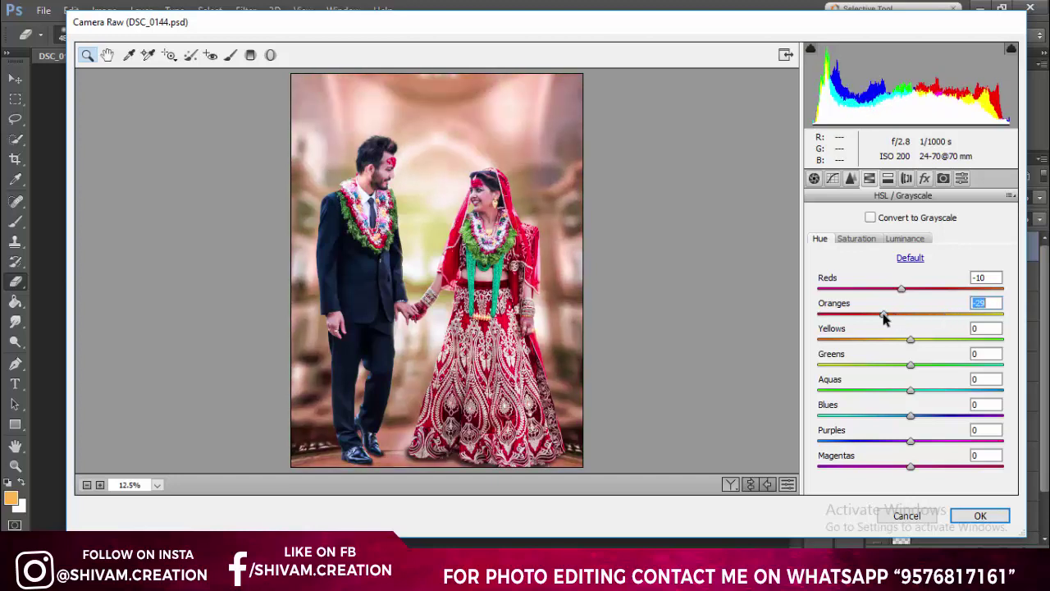
left_click(884, 315)
left_click(891, 317)
Step: Set the Yellows hue to -59 and the Greens hue to +38
left_click(985, 328)
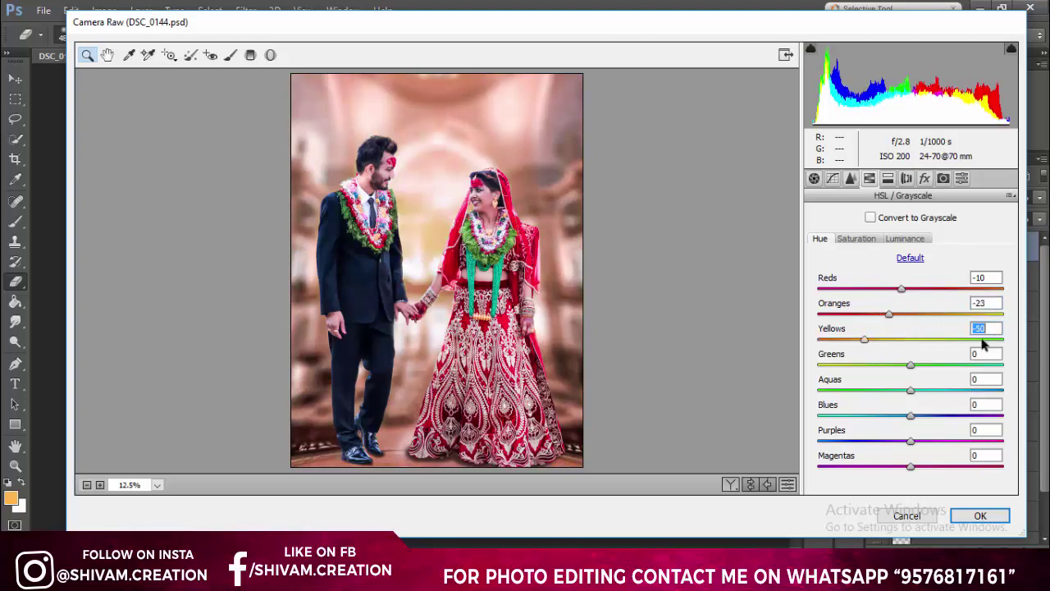
type("-100")
key("Return")
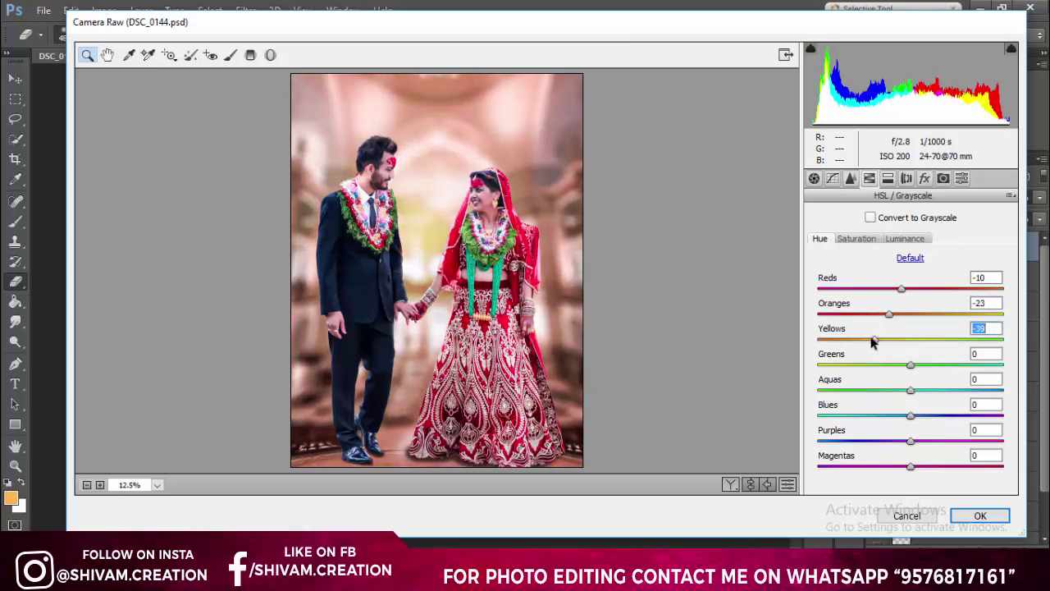
left_click(855, 341)
left_click(985, 354)
type("100")
key("Return")
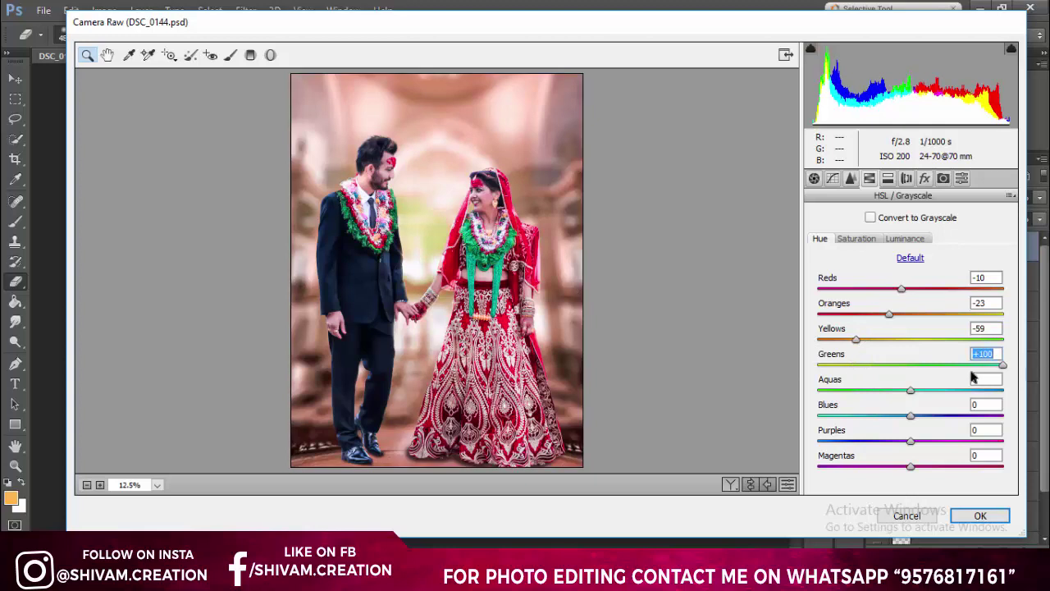
left_click_drag(913, 366, 943, 365)
Step: Set Aquas hue +1, Blues +24, Purples -8, and Magentas slightly negative
mouse_move(892, 392)
left_mouse_down()
mouse_move(903, 402)
mouse_move(817, 418)
mouse_move(1003, 416)
left_mouse_up()
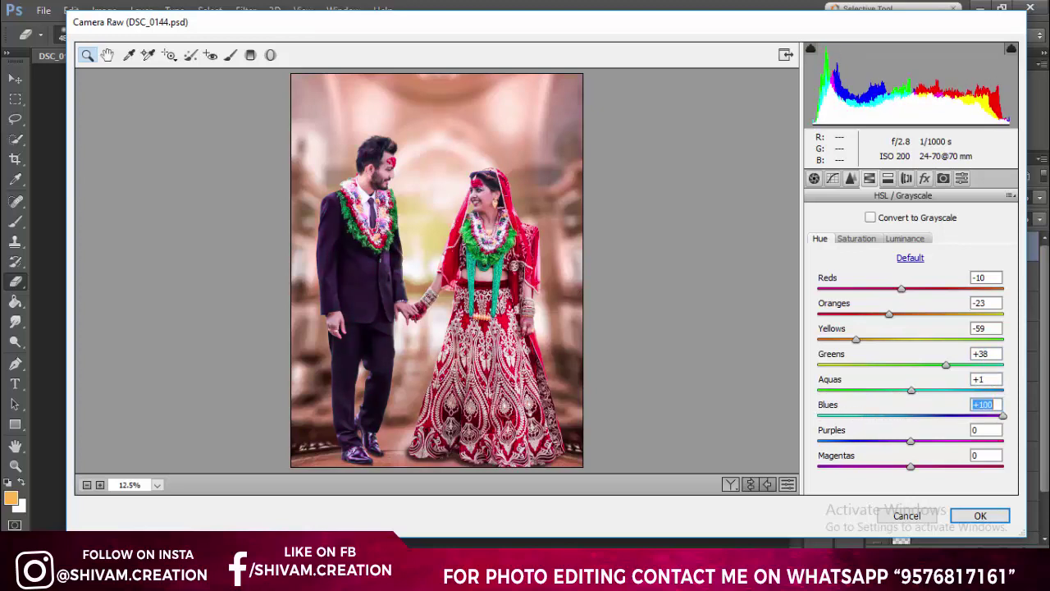
type("59")
key("Return")
left_click_drag(923, 428, 770, 440)
mouse_move(913, 421)
left_mouse_down()
mouse_move(933, 417)
mouse_move(814, 444)
left_mouse_up()
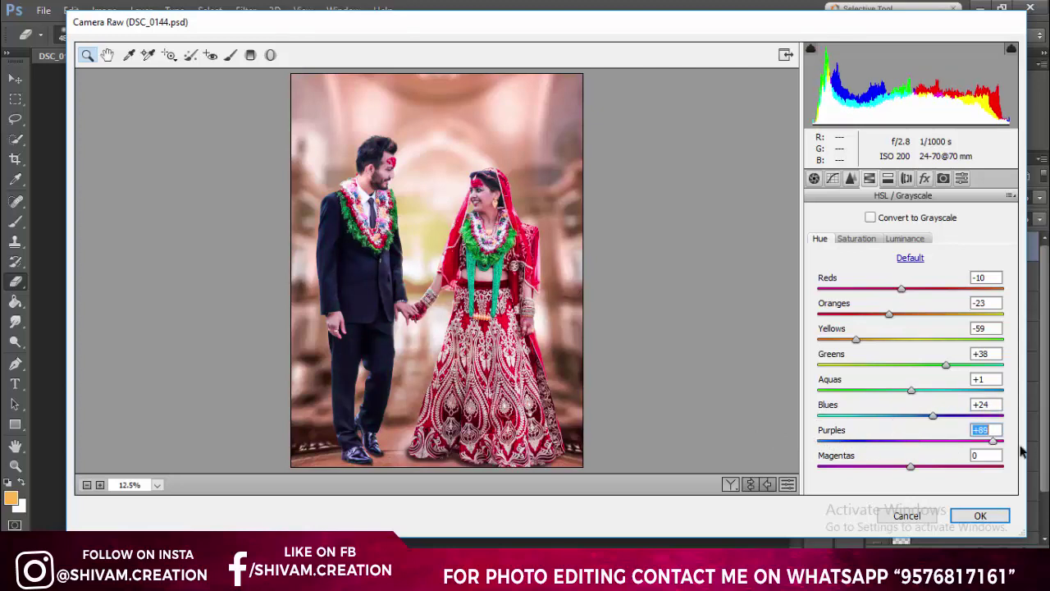
left_click(908, 441)
left_click_drag(908, 472, 903, 470)
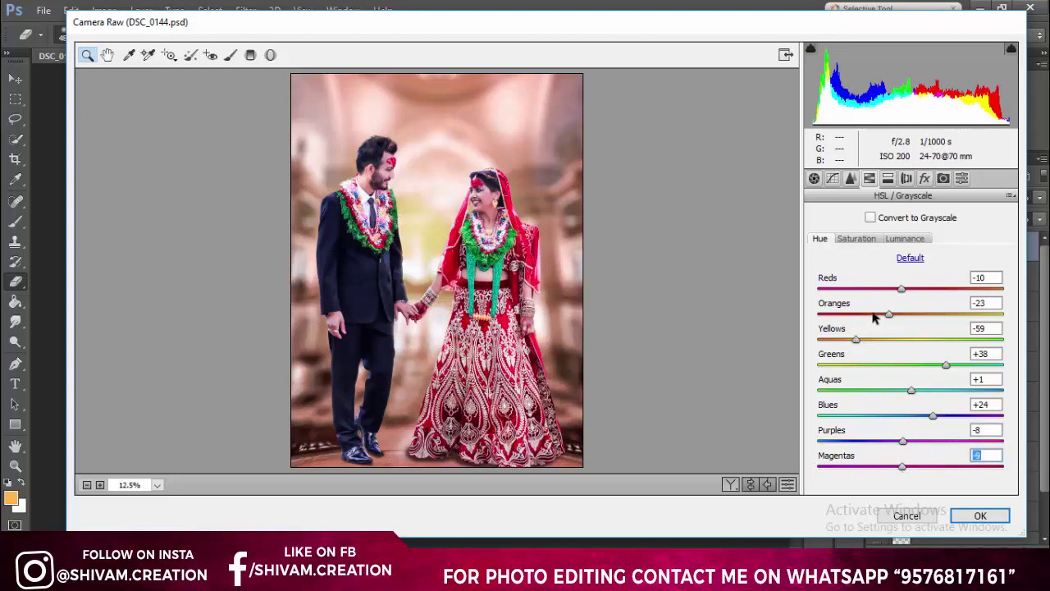
left_click(856, 239)
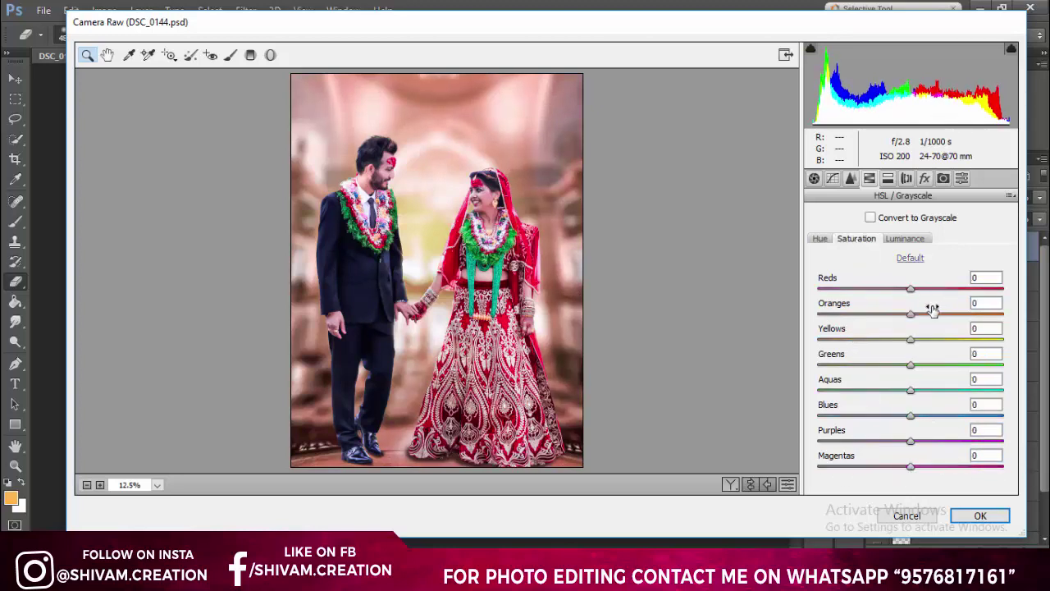
Step: Set saturation to Reds +2, Greens +85, Blues +29, Aquas +18, Purples +2
left_click_drag(928, 288, 1015, 291)
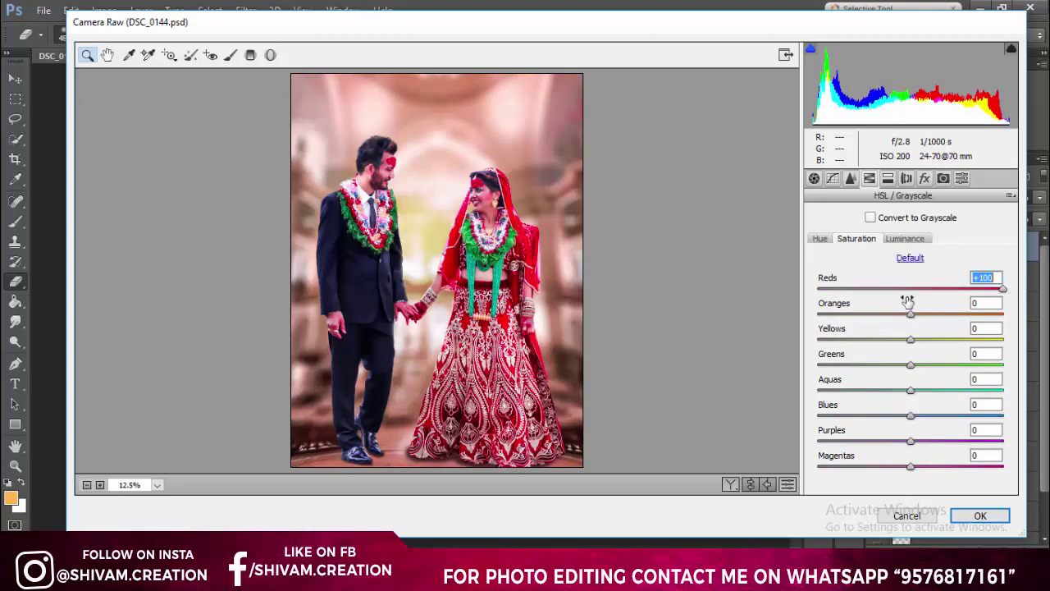
left_click(911, 289)
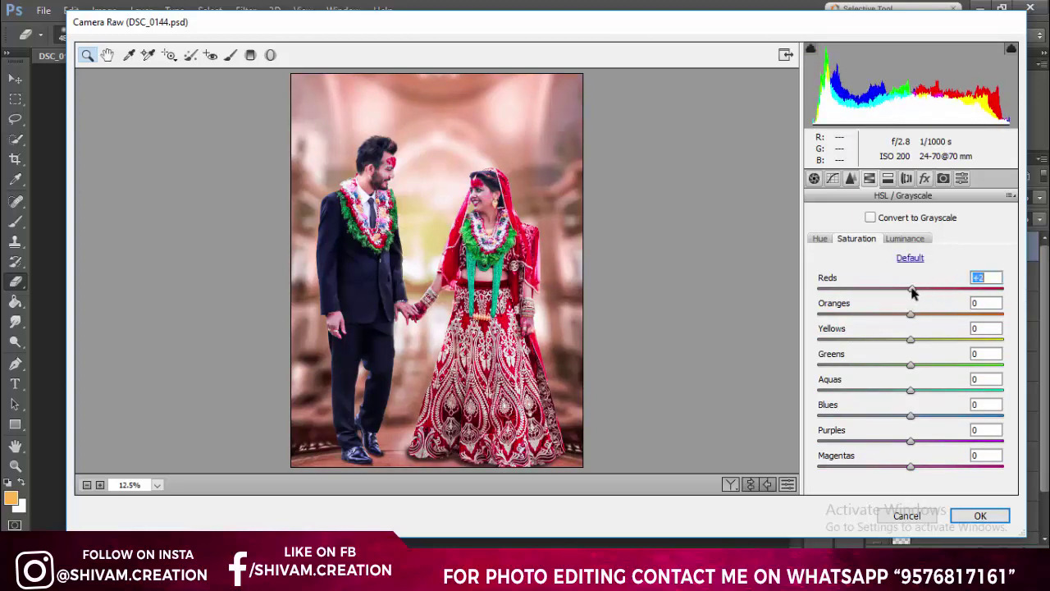
left_click_drag(918, 365, 990, 369)
left_click_drag(940, 418, 993, 411)
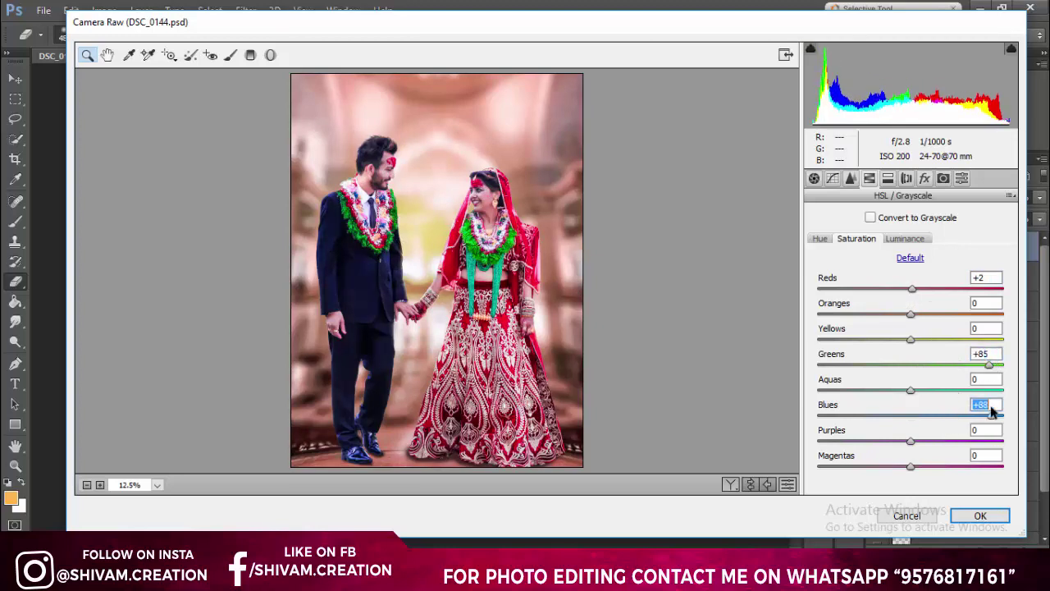
left_click(937, 415)
left_click(932, 391)
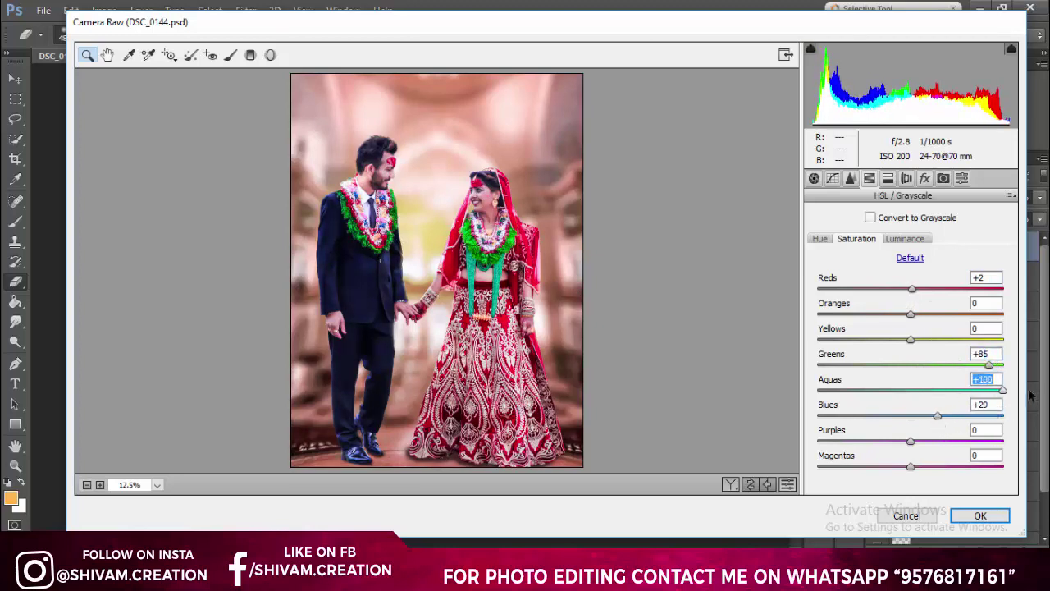
left_click_drag(932, 391, 806, 405)
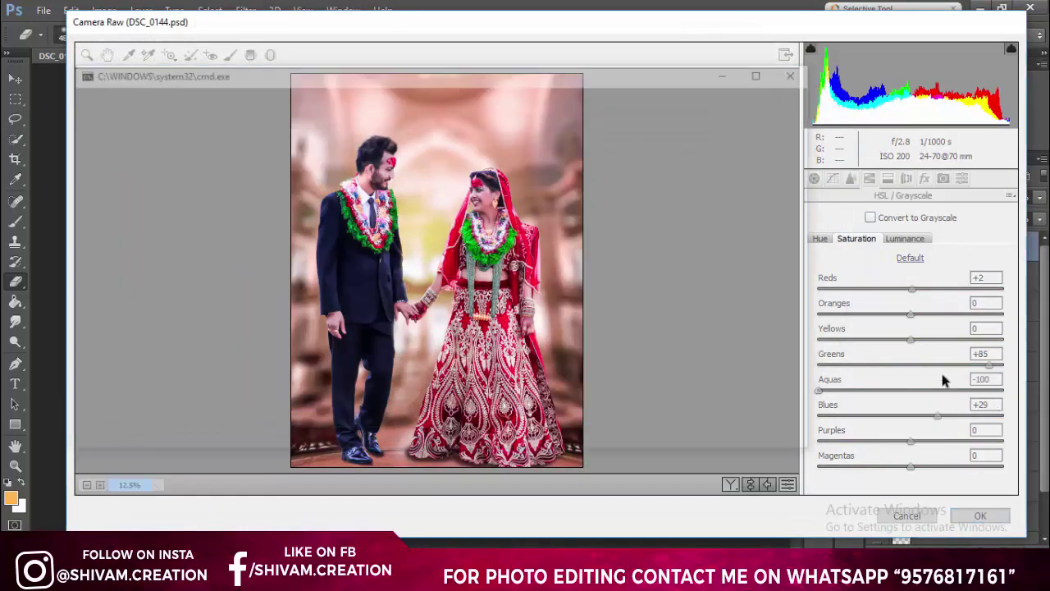
left_click_drag(947, 390, 927, 390)
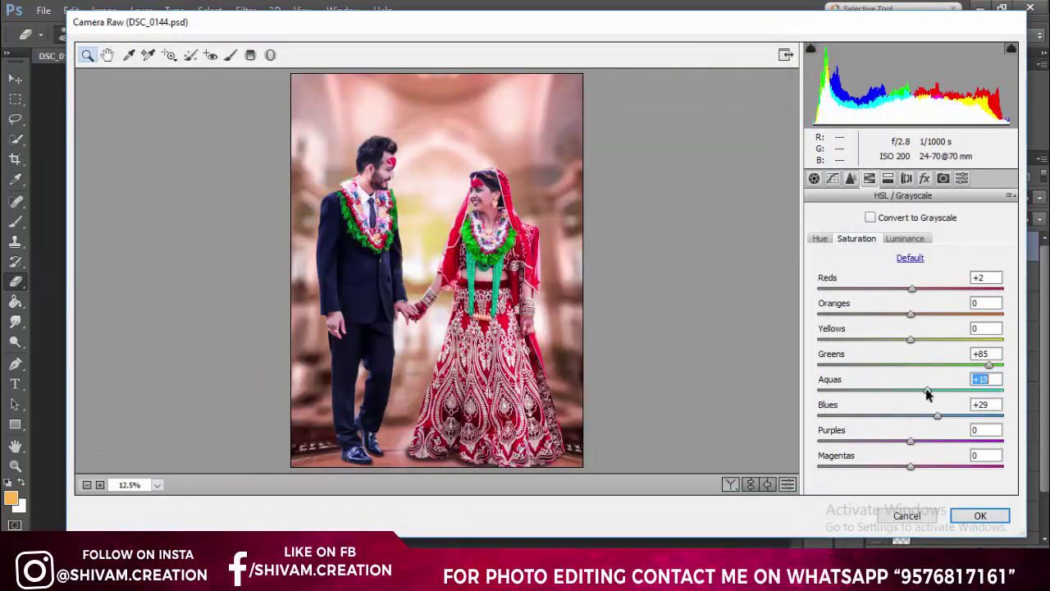
mouse_move(923, 442)
left_mouse_down()
mouse_move(1047, 440)
mouse_move(813, 443)
left_mouse_up()
left_click(917, 443)
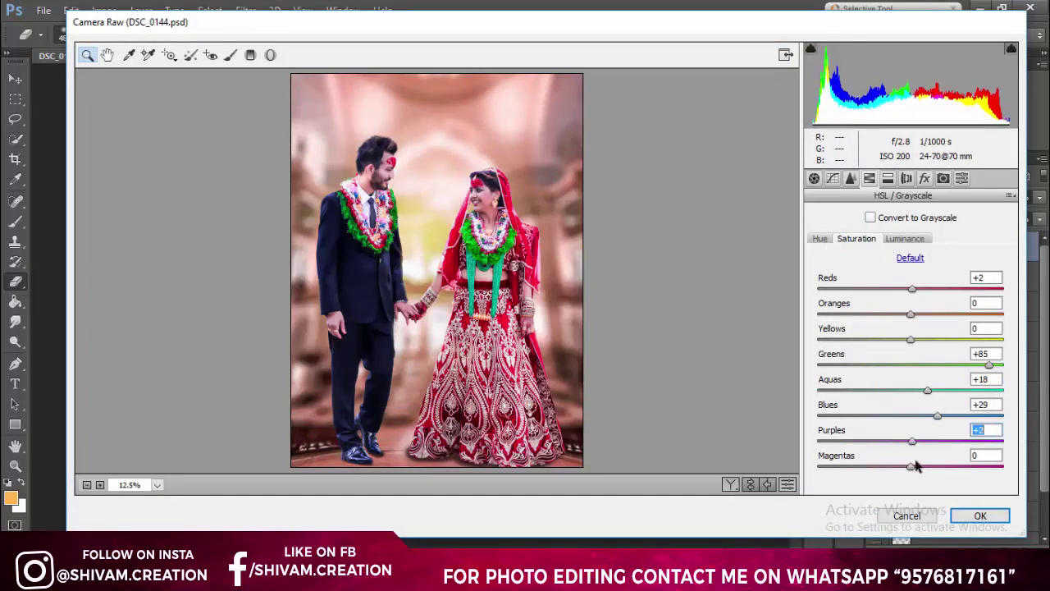
Step: Zoom the Camera Raw preview out so the whole wedding photo fits
left_click(491, 187)
right_click(491, 187)
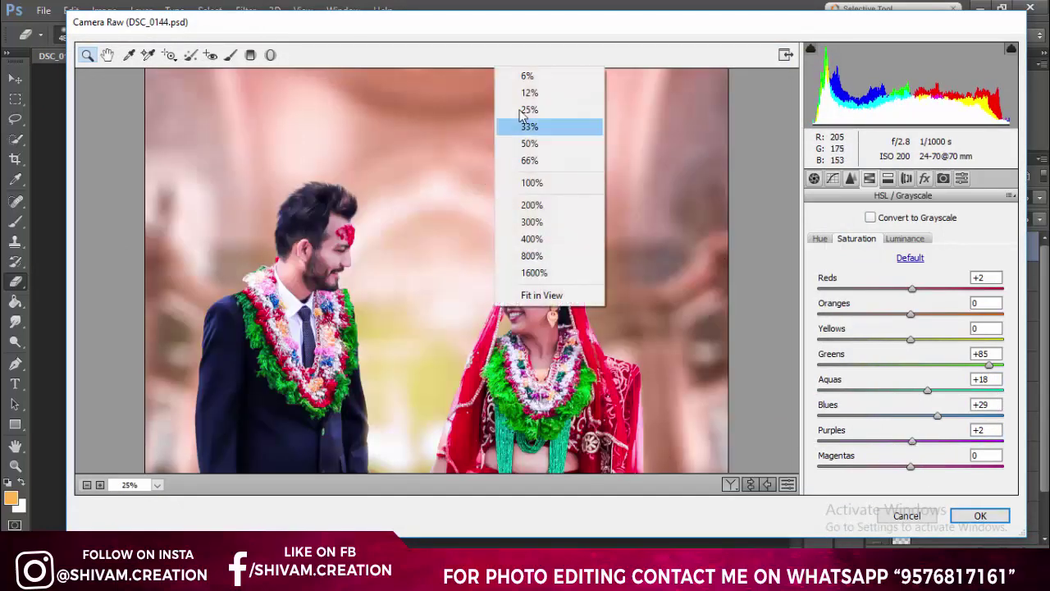
left_click(337, 289)
right_click(463, 323)
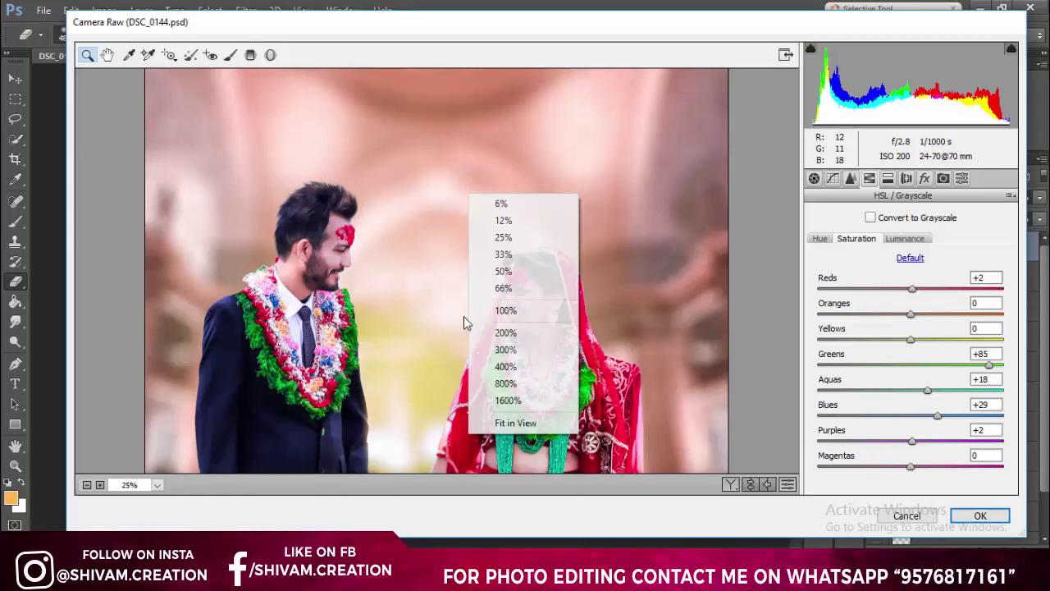
left_click(504, 220)
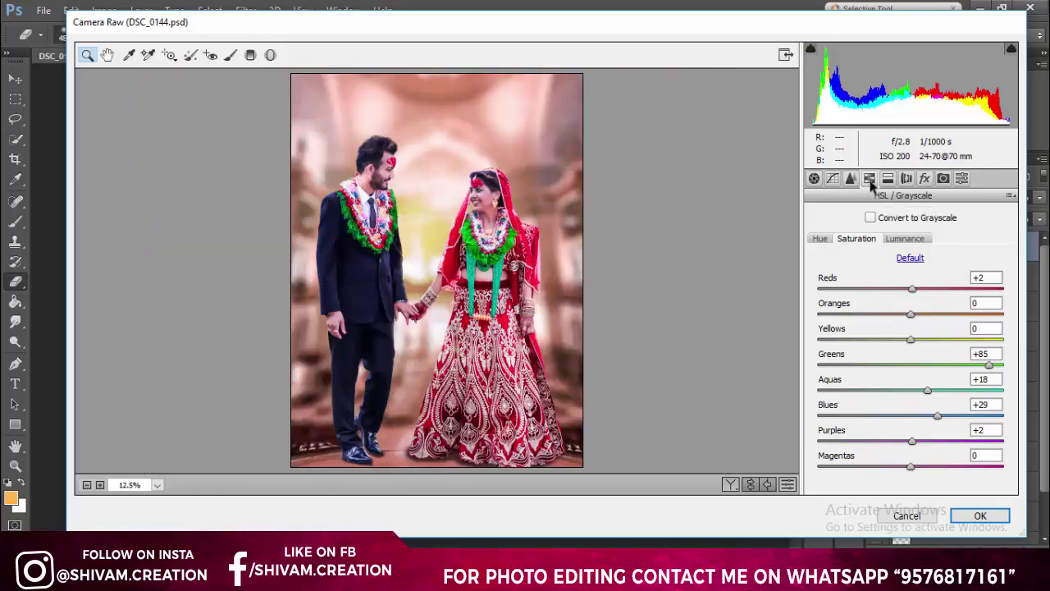
Step: Brighten Oranges luminance, then set Green Primary Hue +14, Saturation +8, Blue Primary Hue -27
left_click(905, 238)
left_click_drag(911, 314, 917, 319)
left_click(943, 179)
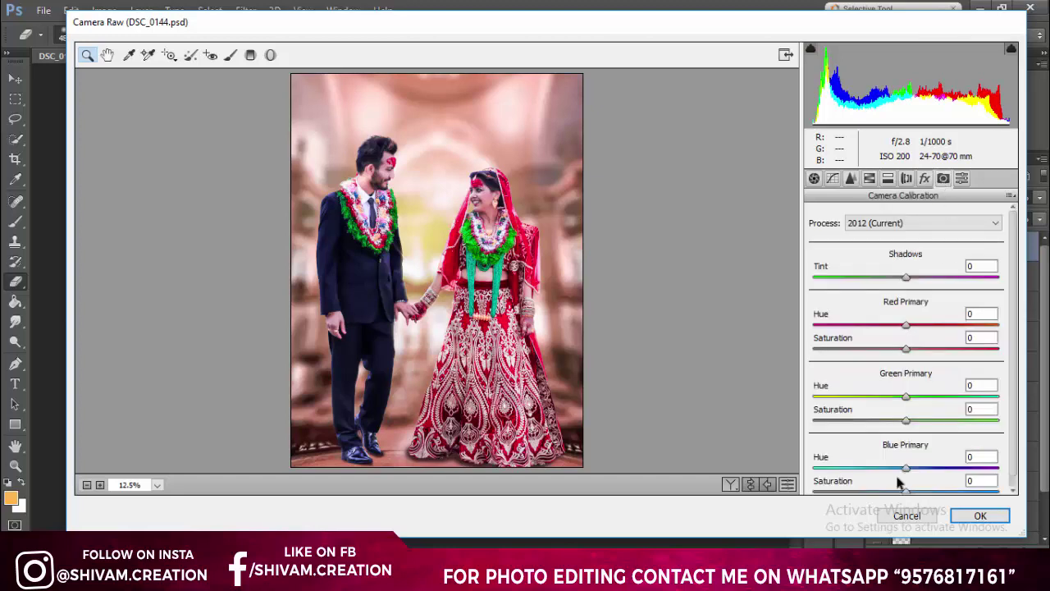
mouse_move(934, 400)
left_mouse_down()
mouse_move(920, 399)
mouse_move(914, 424)
left_mouse_up()
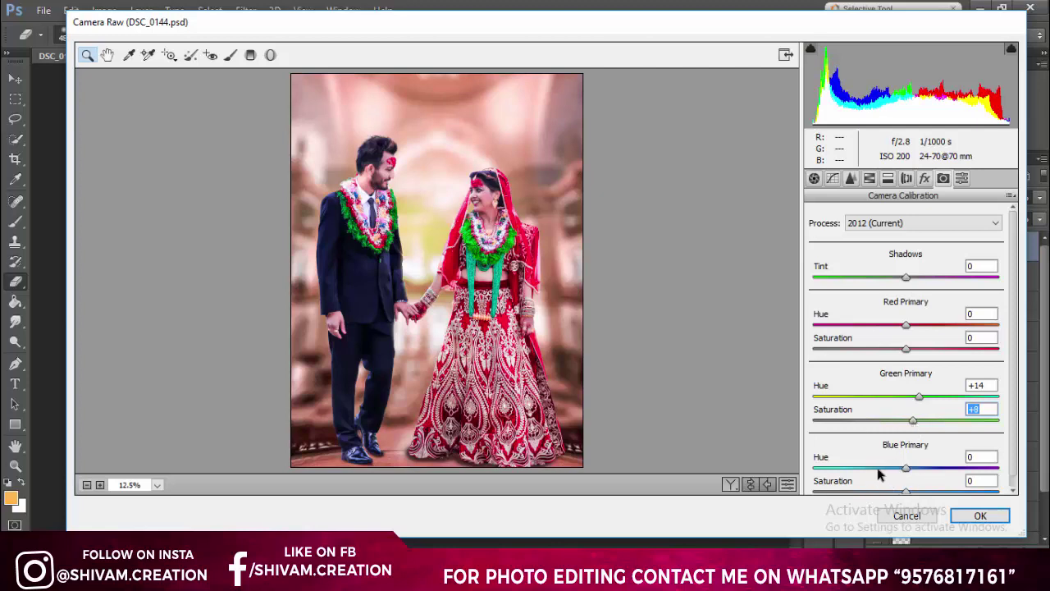
left_click_drag(880, 469, 784, 474)
mouse_move(883, 476)
left_mouse_down()
mouse_move(880, 468)
mouse_move(883, 477)
left_mouse_up()
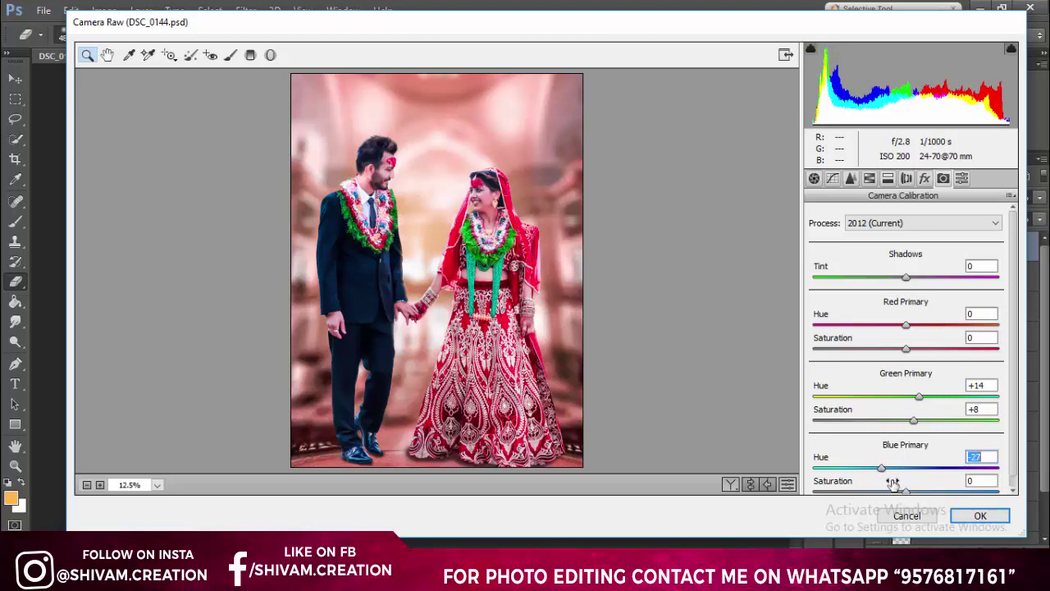
Step: Build a point tone curve with two control points and a black point lifted to about 25
left_click(887, 181)
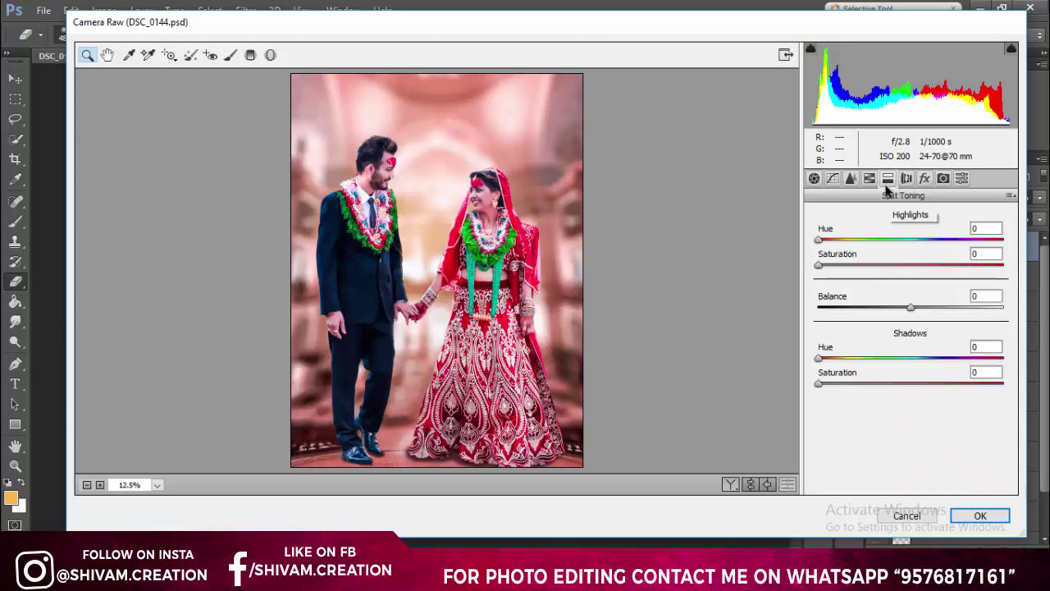
left_click(833, 179)
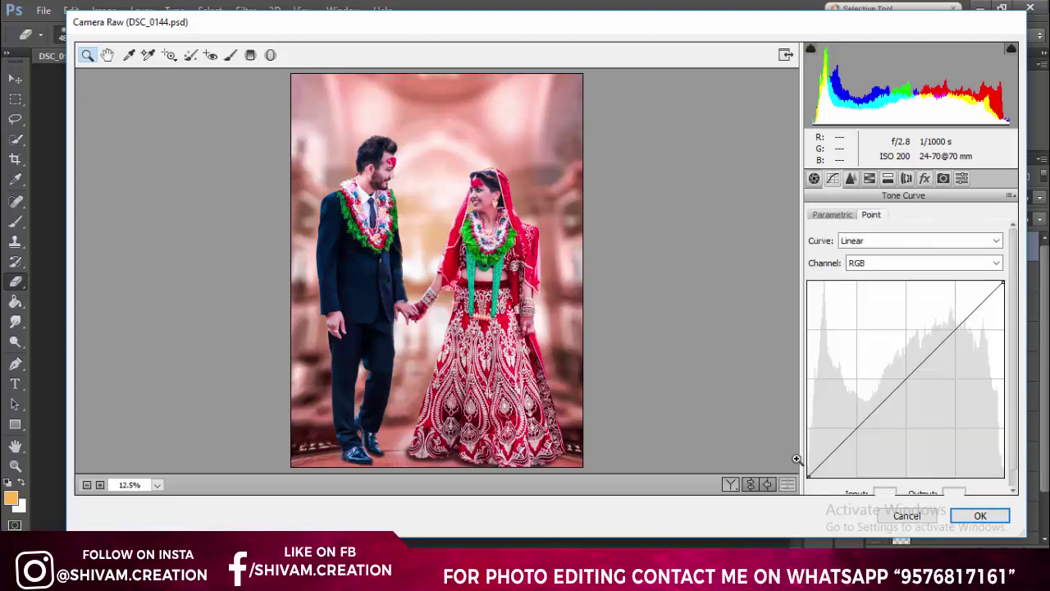
left_click_drag(810, 476, 798, 448)
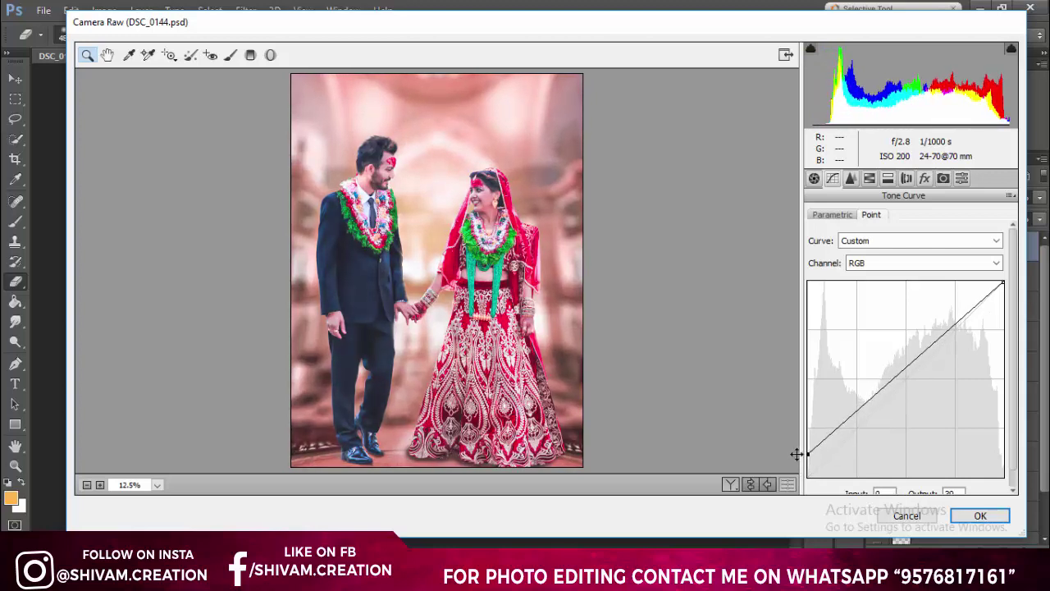
left_click_drag(798, 449, 817, 456)
left_click(854, 419)
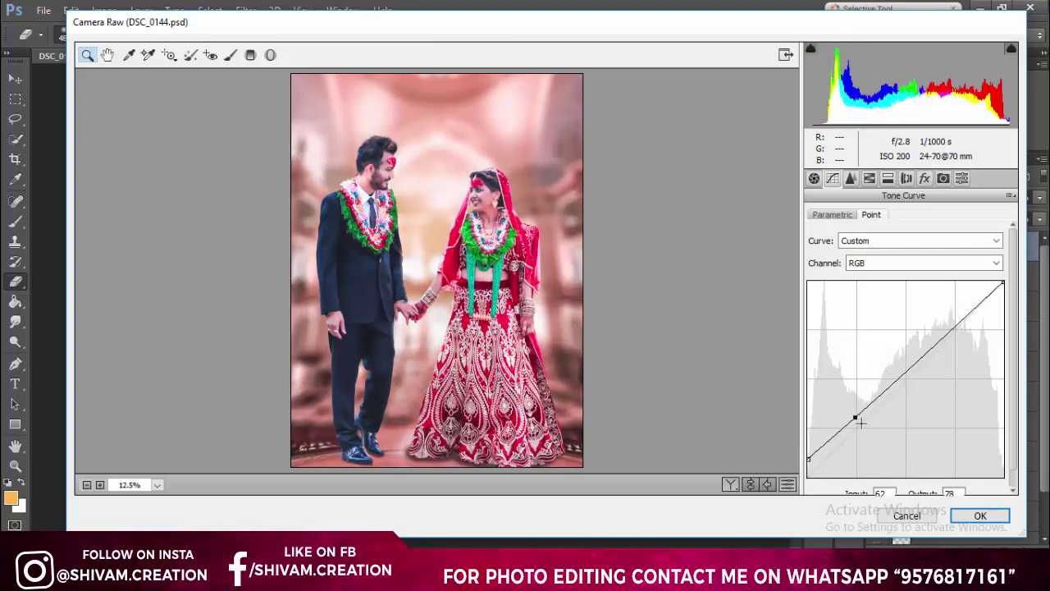
left_click(955, 328)
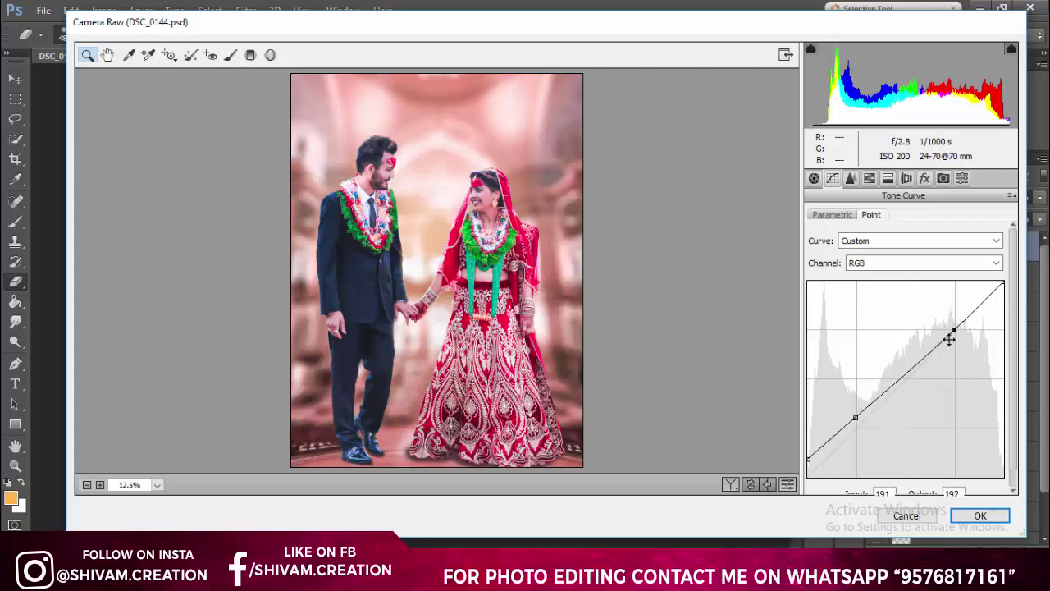
left_click_drag(856, 419, 863, 422)
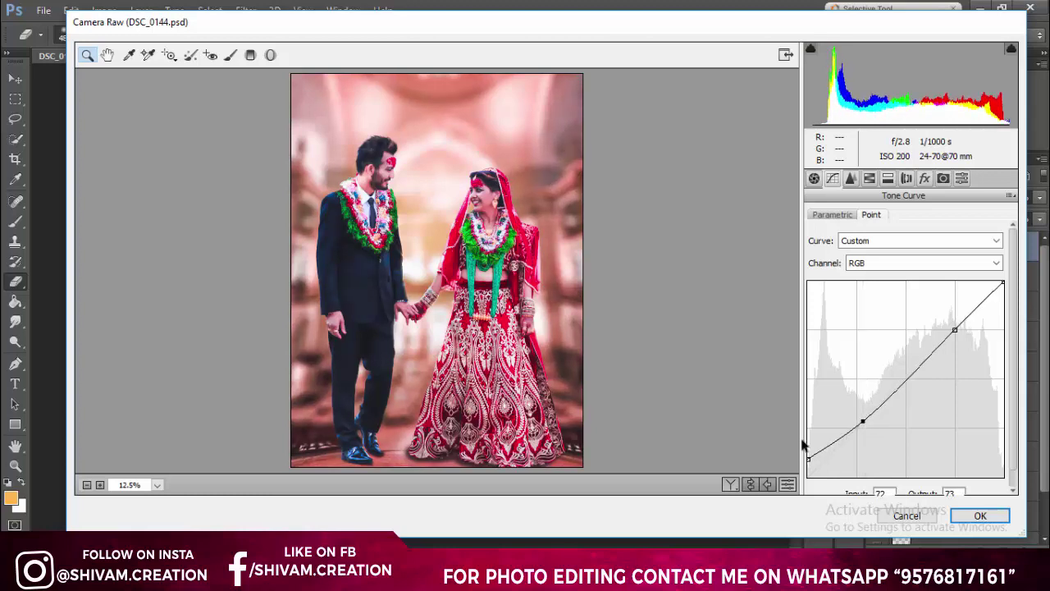
left_click_drag(807, 457, 808, 466)
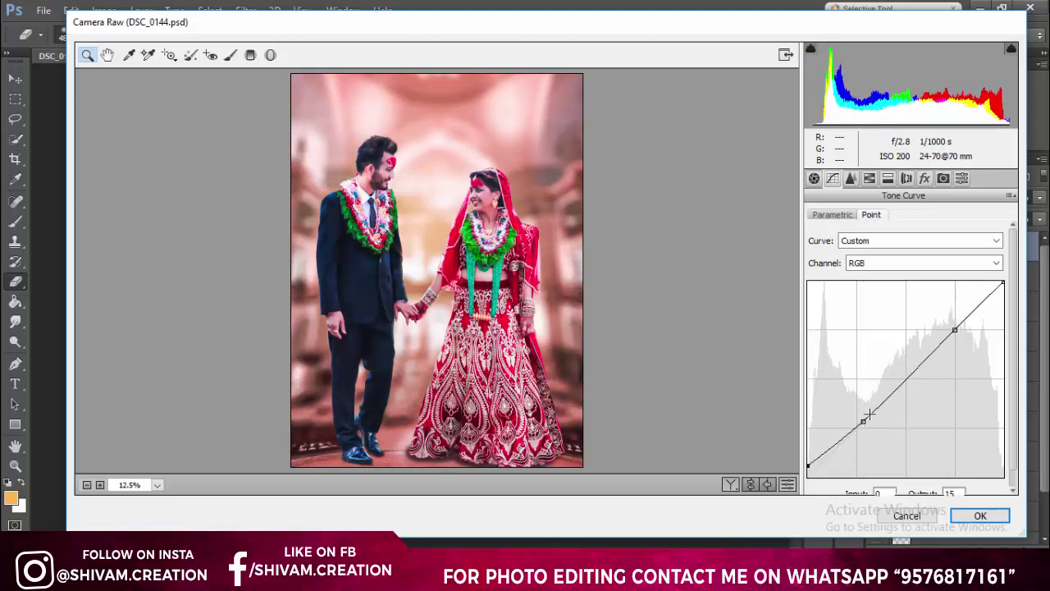
left_click_drag(953, 330, 952, 330)
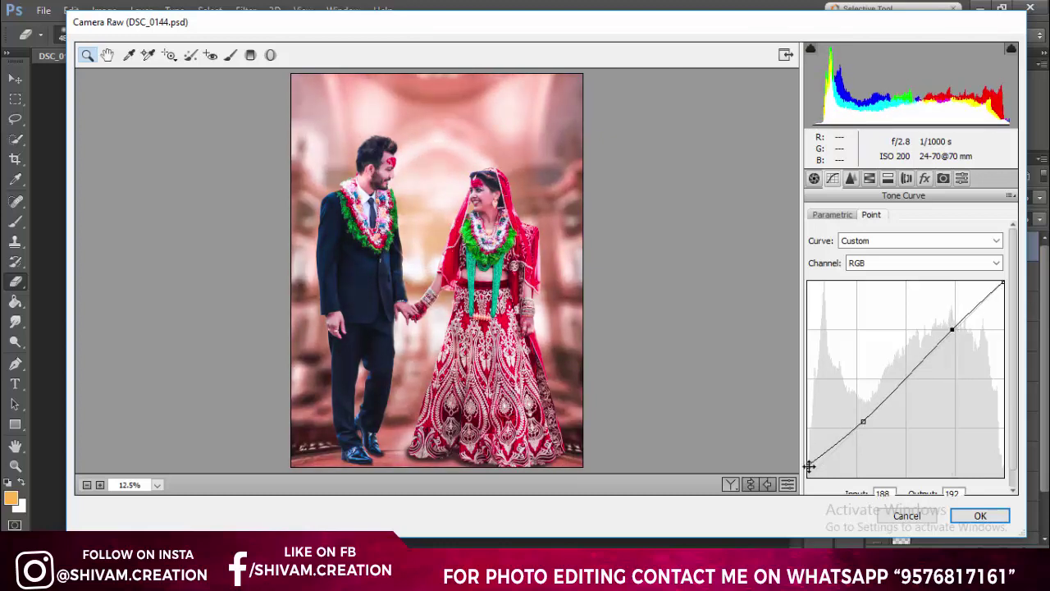
left_click_drag(809, 466, 806, 457)
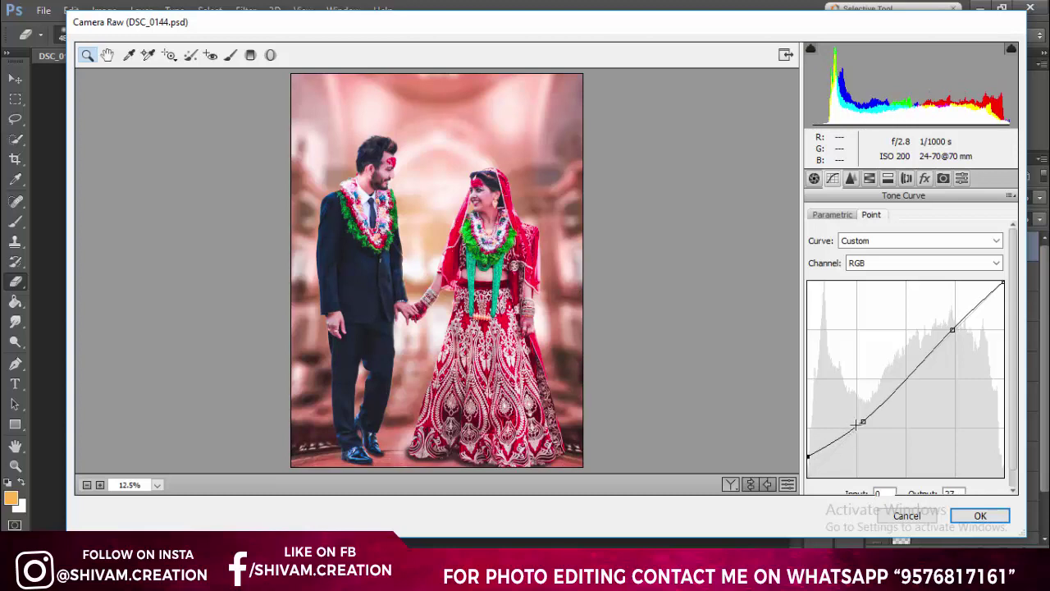
left_click_drag(864, 421, 861, 419)
left_click_drag(809, 455, 809, 459)
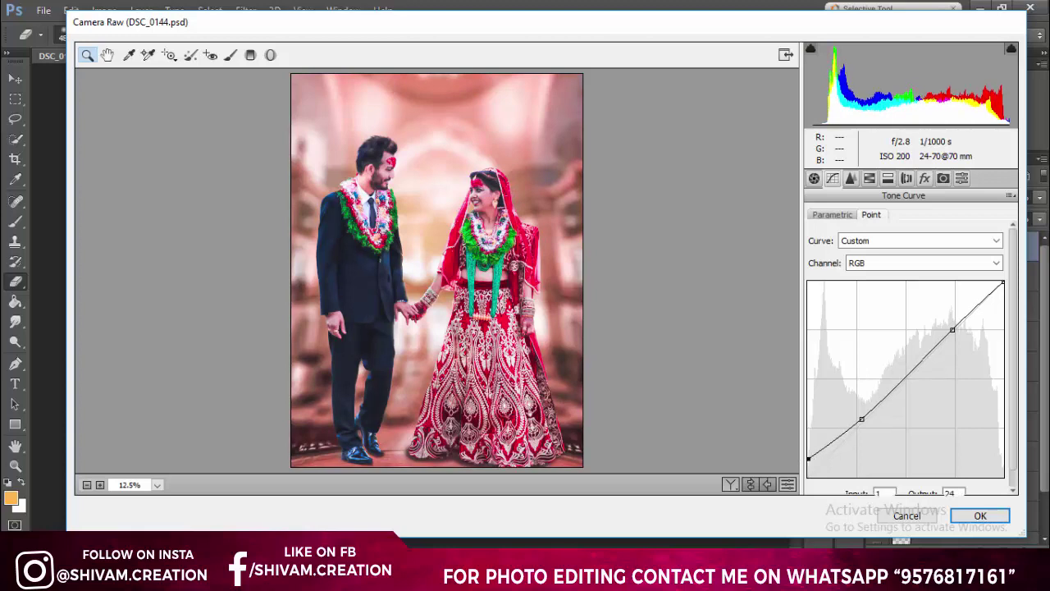
Step: Add a post-crop vignette of about -14 and nudge the curve's black point
left_click(869, 178)
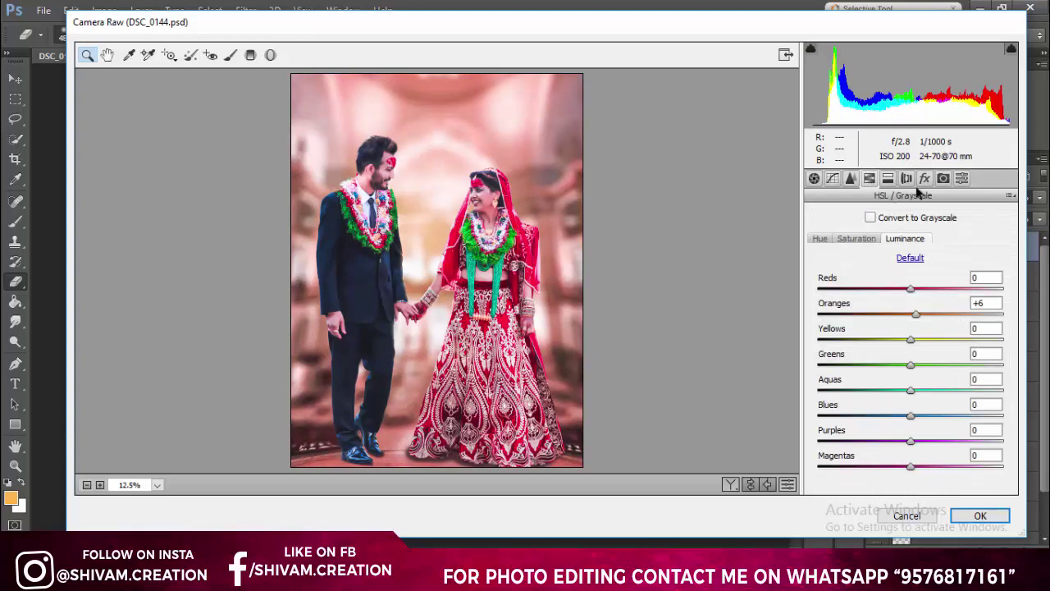
left_click(906, 178)
left_click(924, 178)
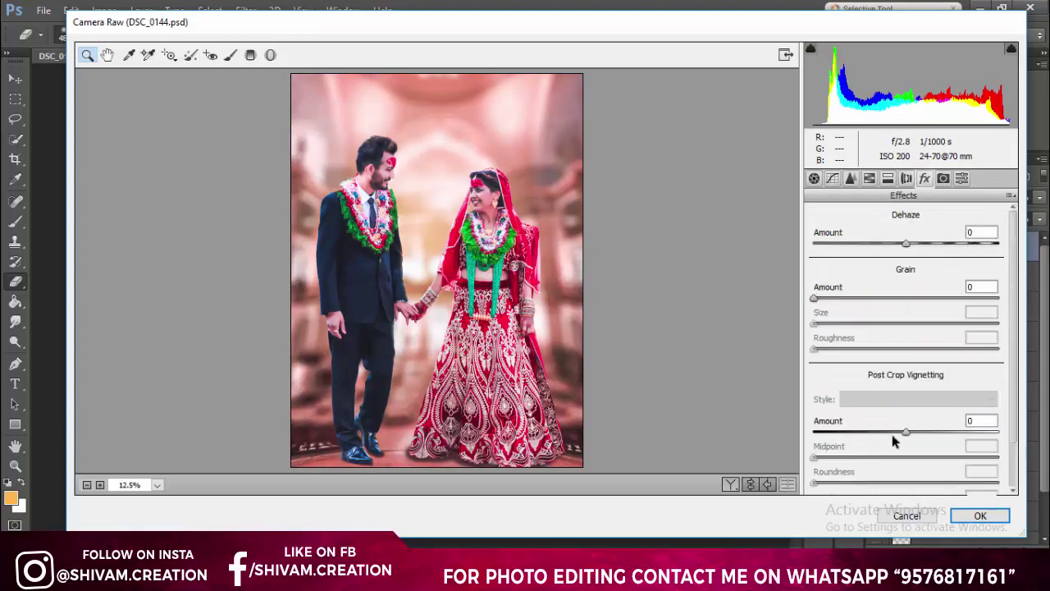
left_click(893, 433)
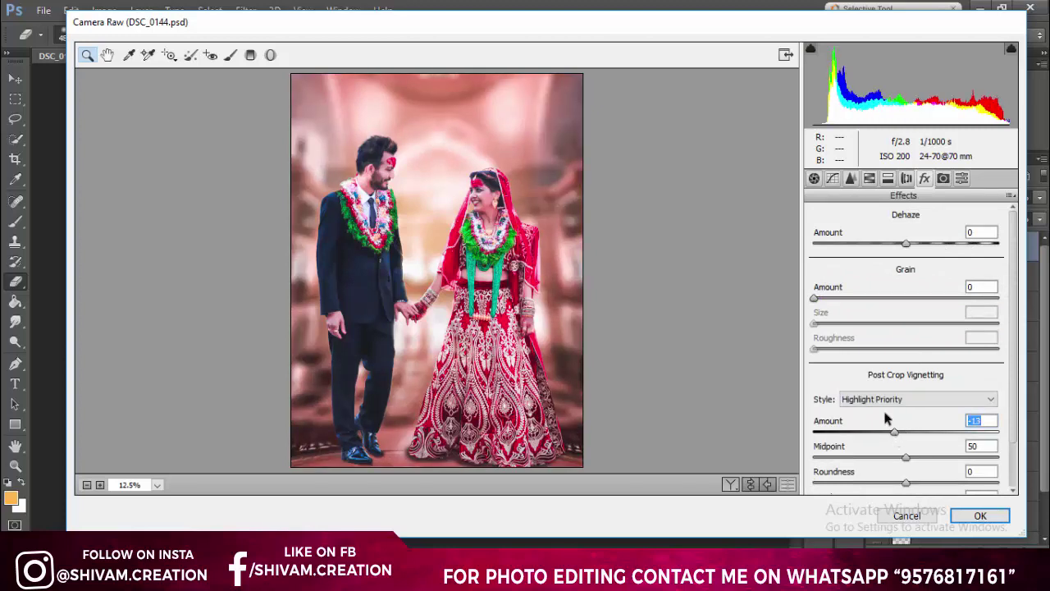
left_click(870, 178)
left_click(832, 178)
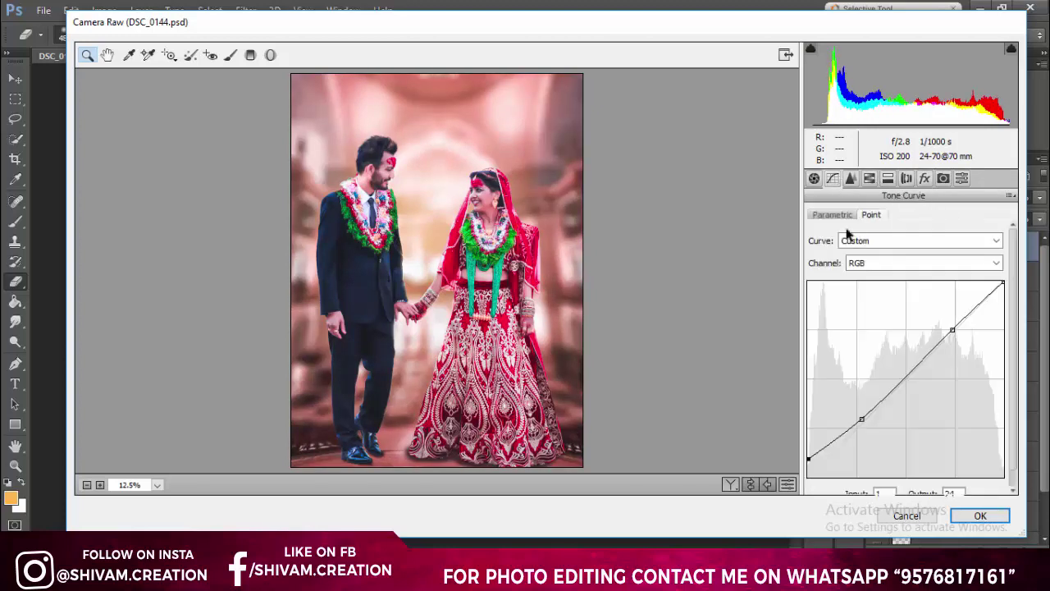
left_click_drag(806, 465, 808, 470)
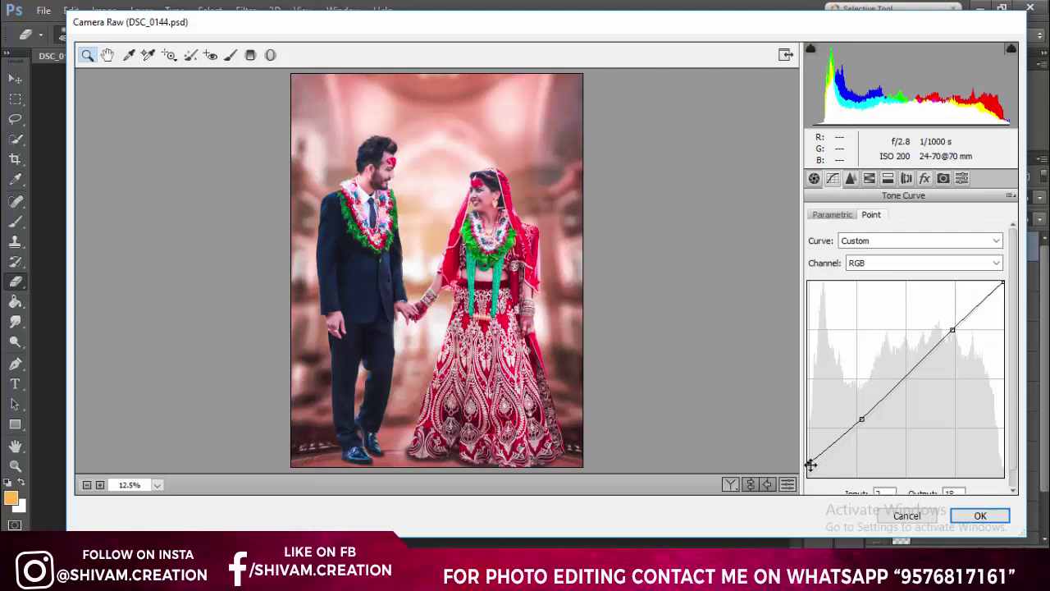
Step: In Split Toning, tint the highlights purple with Hue 285 and Saturation 6
left_click(870, 178)
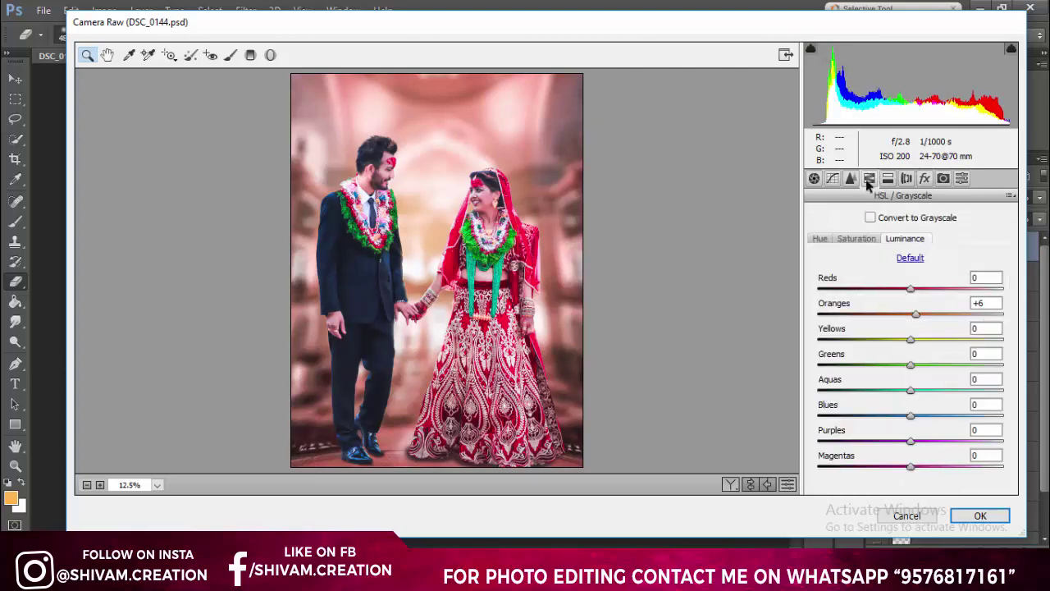
left_click(888, 179)
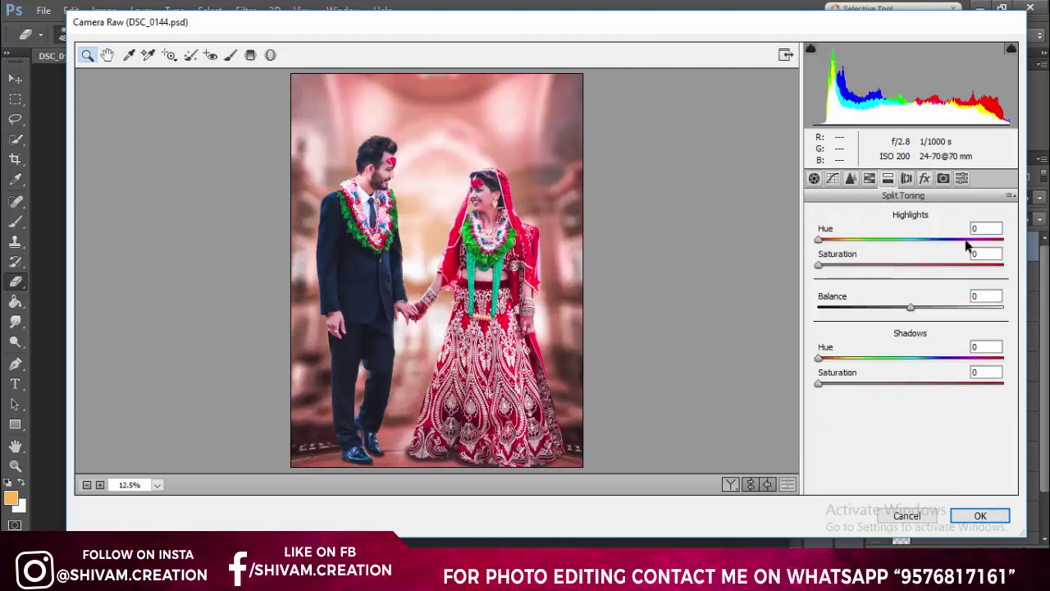
left_click_drag(964, 238, 970, 238)
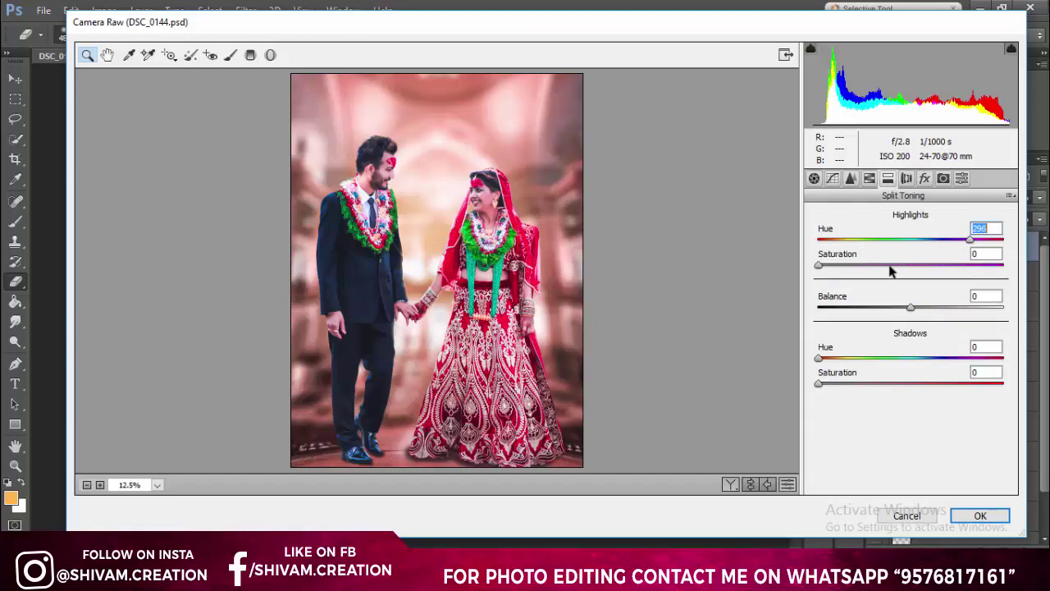
left_click(851, 265)
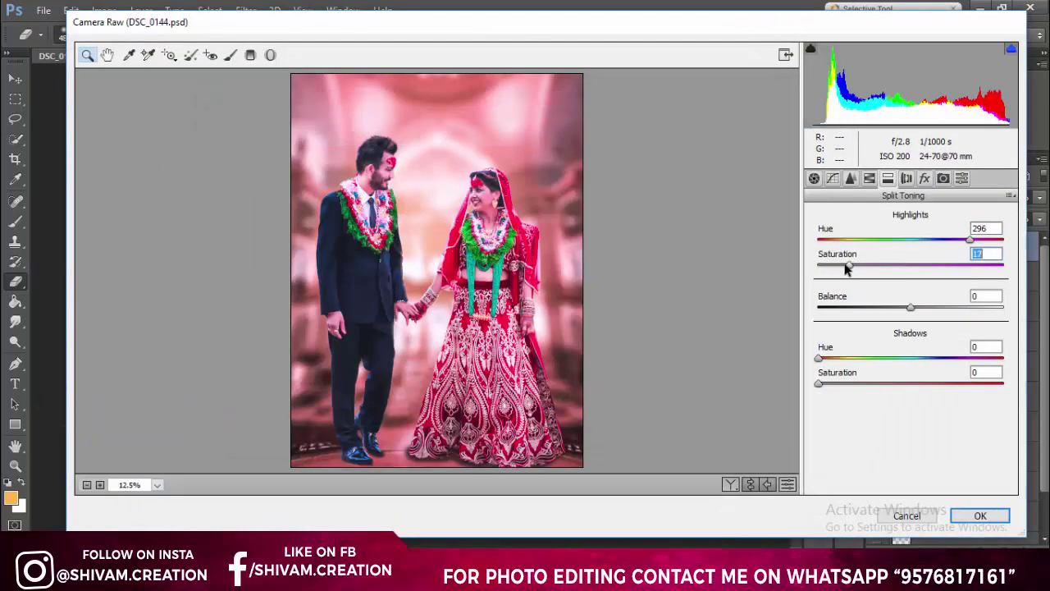
left_click_drag(851, 265, 837, 265)
left_click(954, 239)
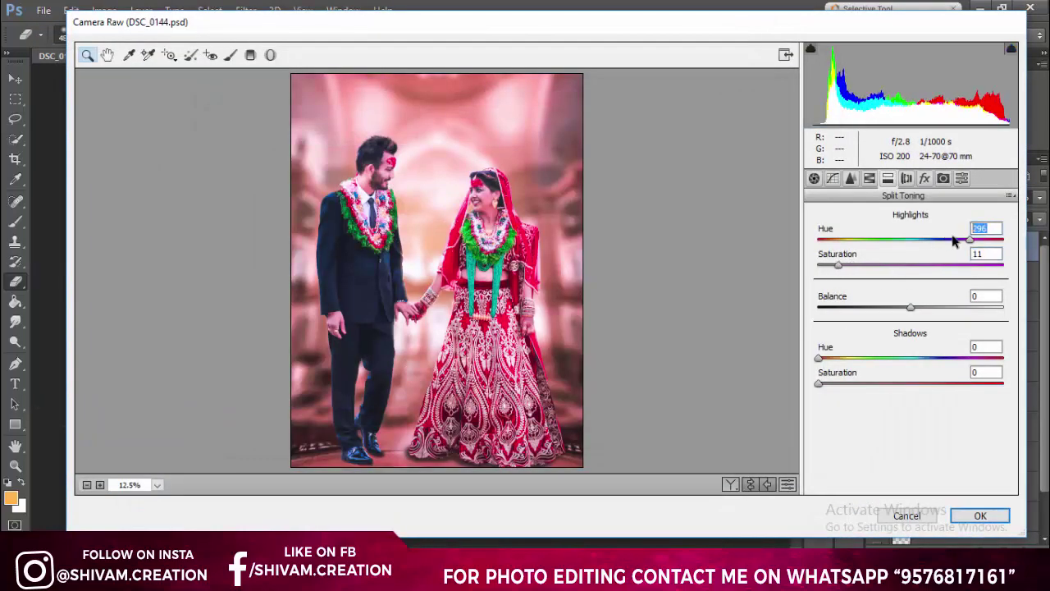
type("285")
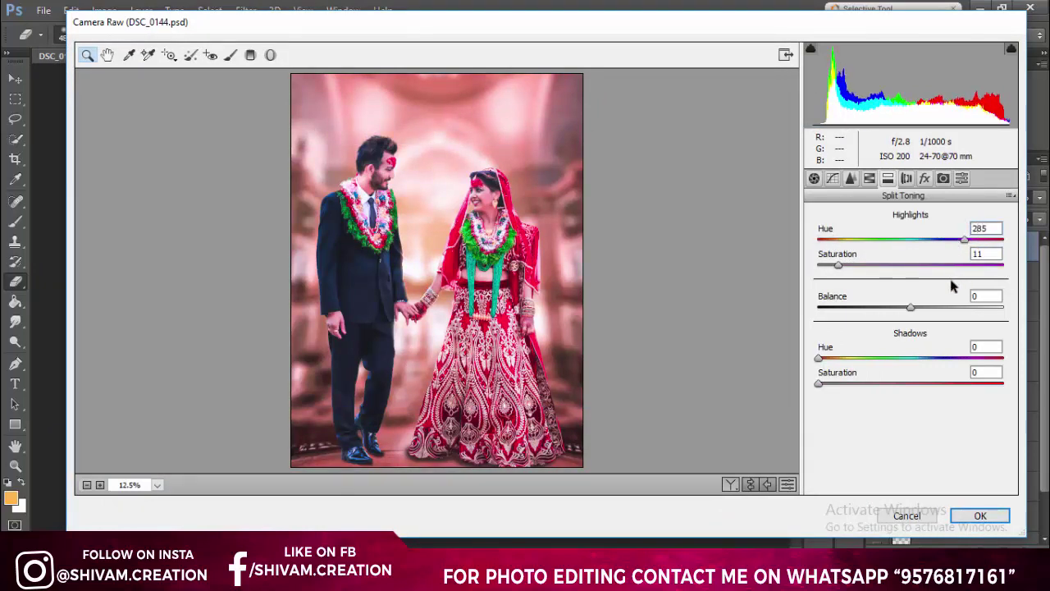
double_click(995, 255)
type("6")
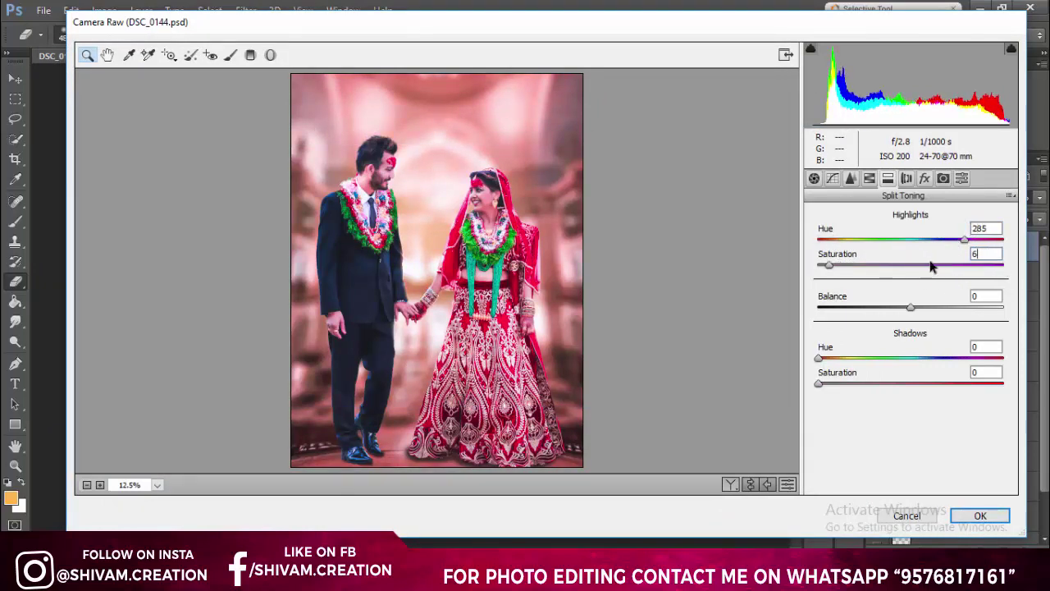
Step: Tint the shadows teal (Hue 171, low saturation) and apply the Camera Raw grading
left_click(898, 359)
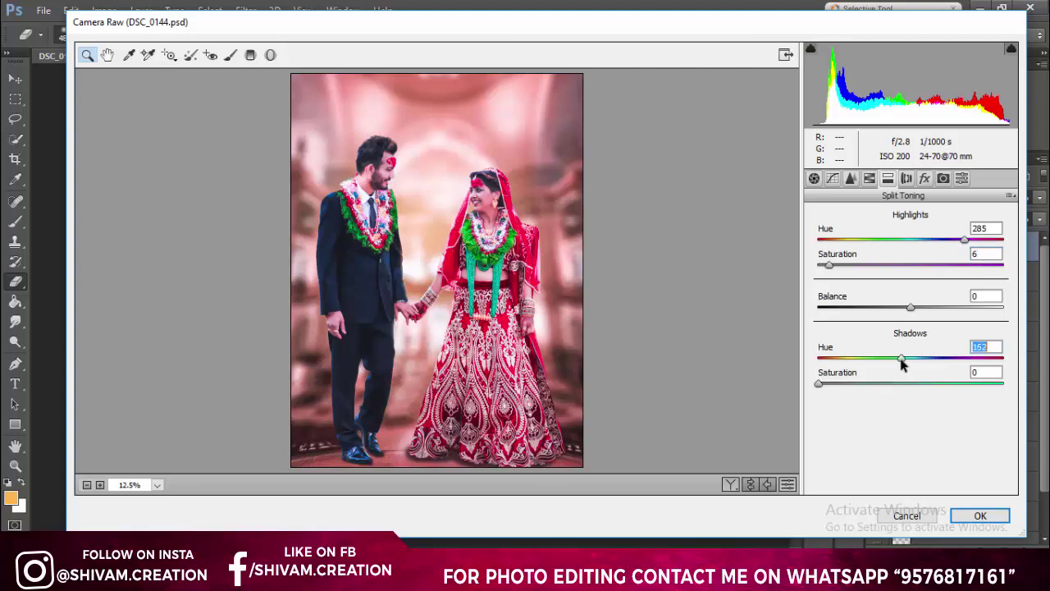
left_click_drag(903, 359, 905, 359)
left_click(875, 384)
left_click(837, 384)
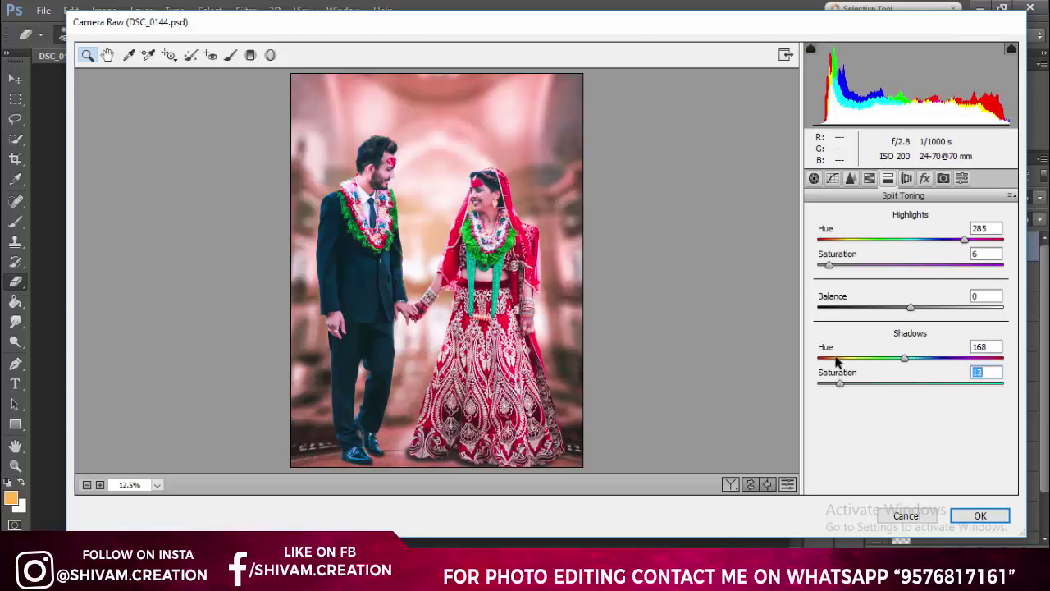
mouse_move(837, 359)
left_mouse_down()
mouse_move(813, 361)
mouse_move(1005, 362)
left_mouse_up()
left_click(841, 359)
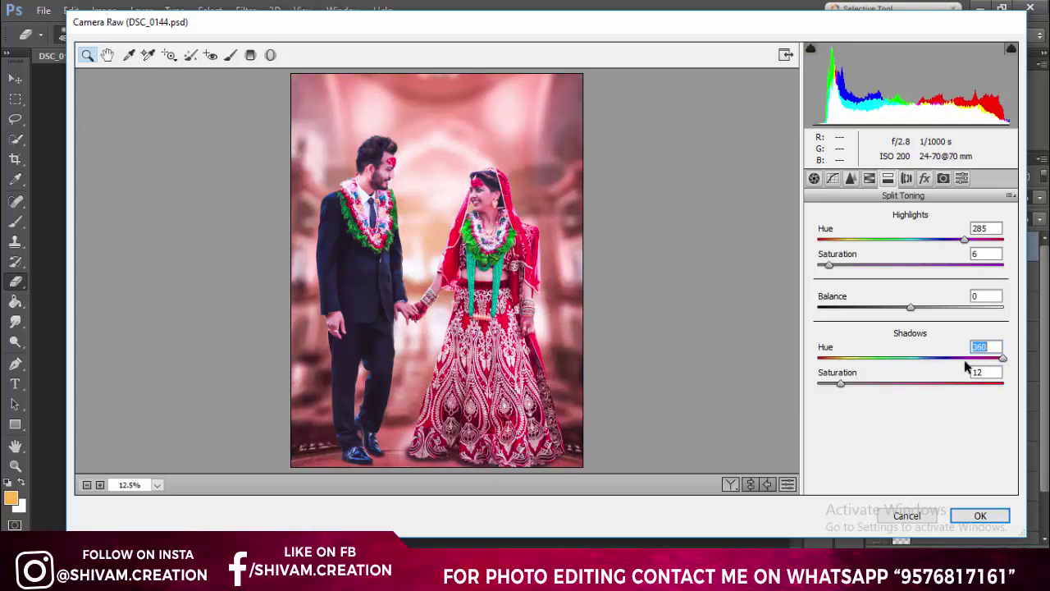
left_click(908, 361)
left_click_drag(839, 383, 826, 383)
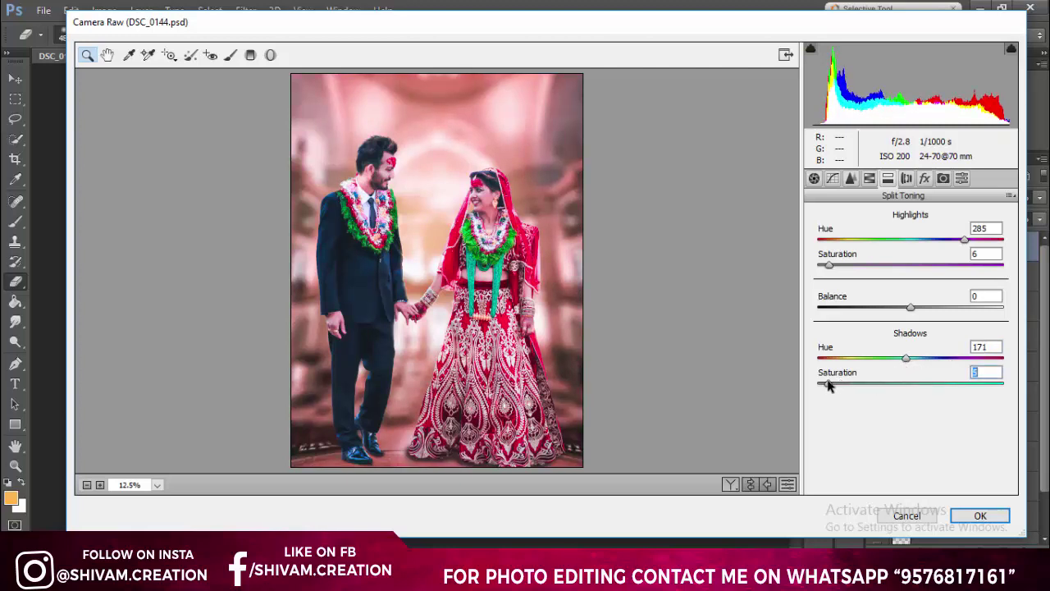
left_click(814, 178)
left_click(980, 516)
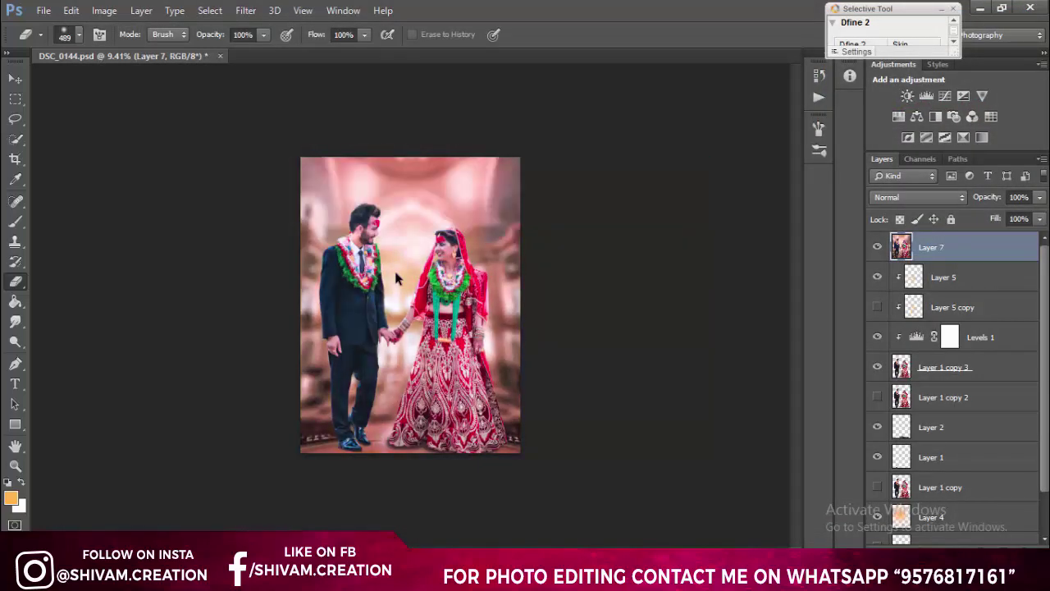
key("ctrl+plus")
key("ctrl+plus")
key("ctrl+plus")
key("ctrl+z")
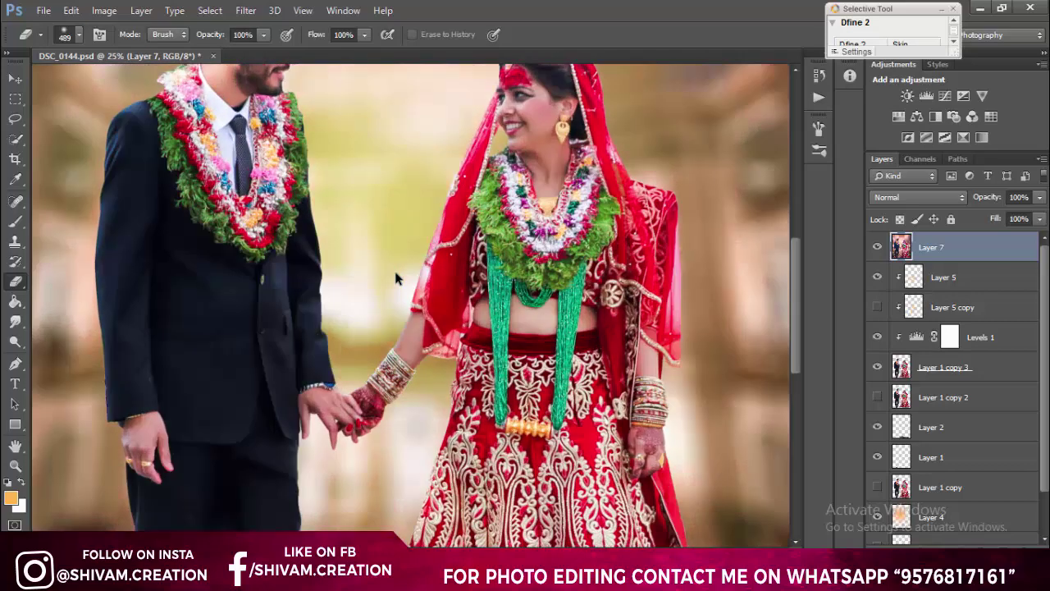
key("ctrl+z")
key("ctrl+minus")
key("ctrl+minus")
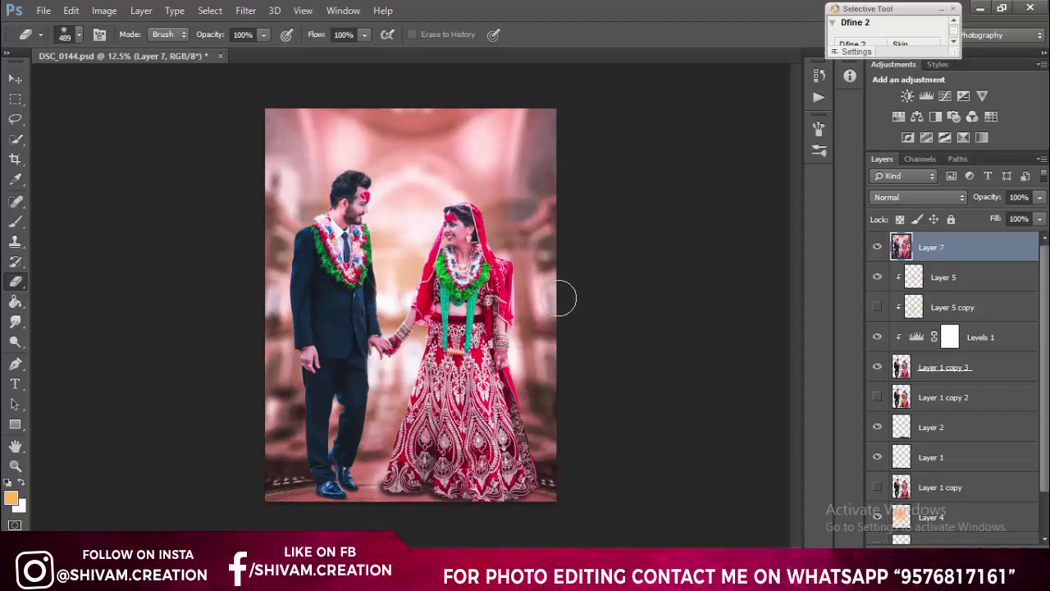
key("ctrl+plus")
scroll(509, 304, "down", 1)
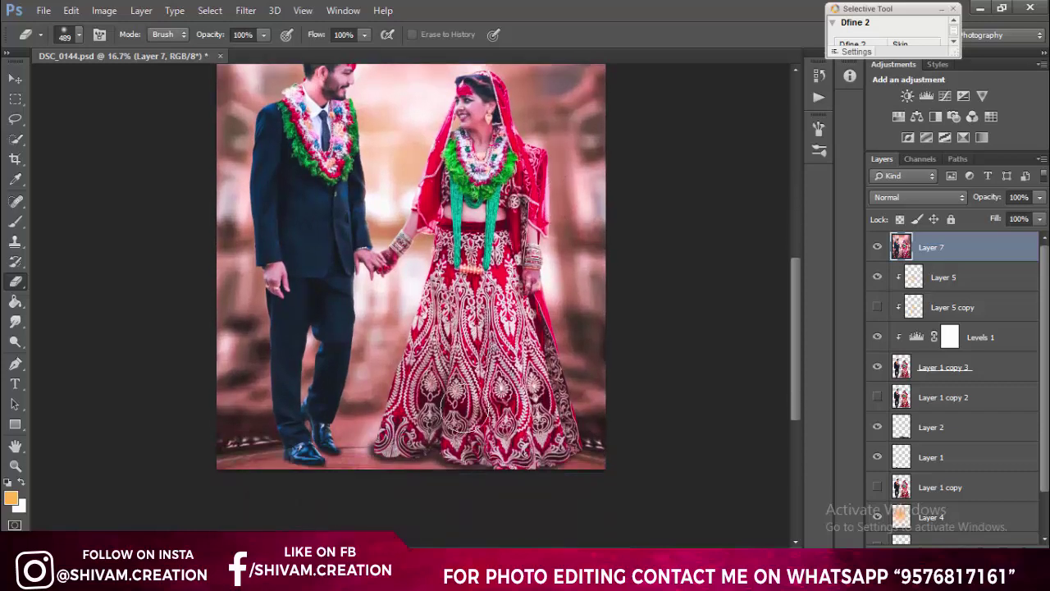
key("ctrl+plus")
key("ctrl+minus")
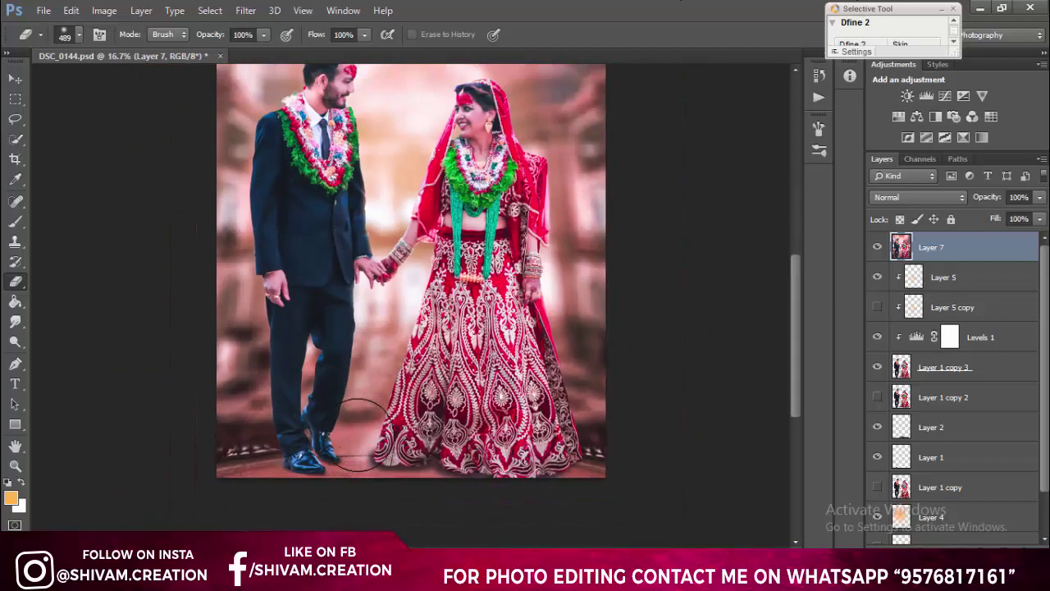
key("ctrl+minus")
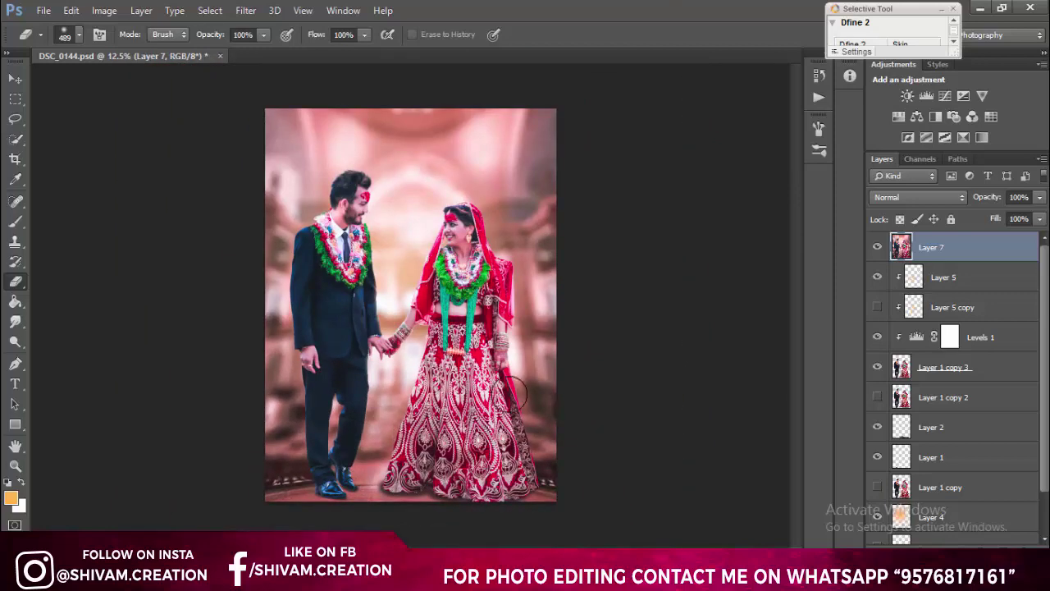
Step: Add a Selective Color adjustment pushing Reds toward magenta with less cyan and yellow
left_click(982, 137)
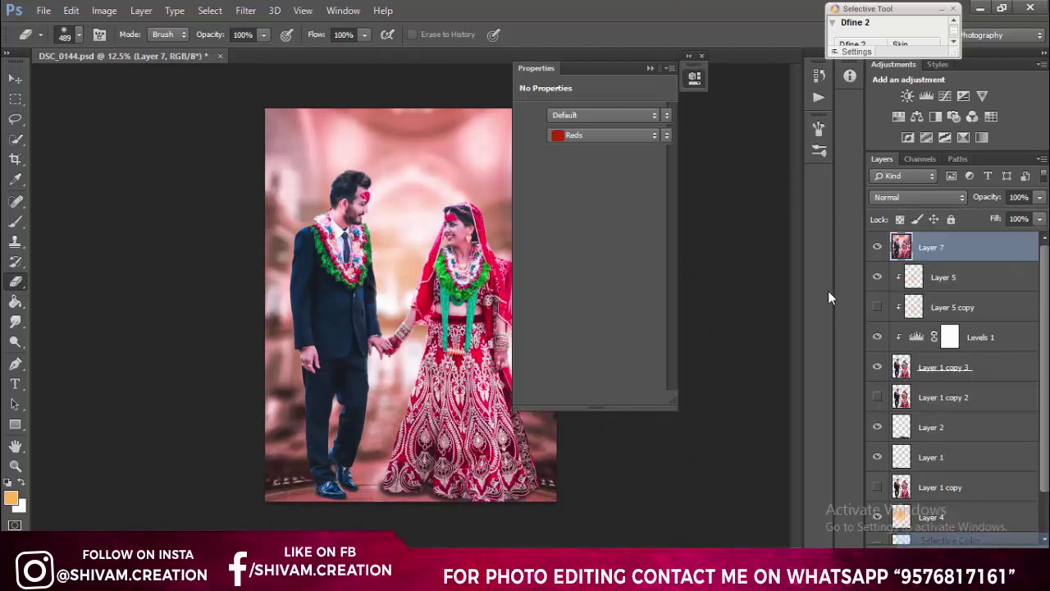
left_click(579, 135)
left_click(593, 238)
left_click_drag(589, 263, 597, 264)
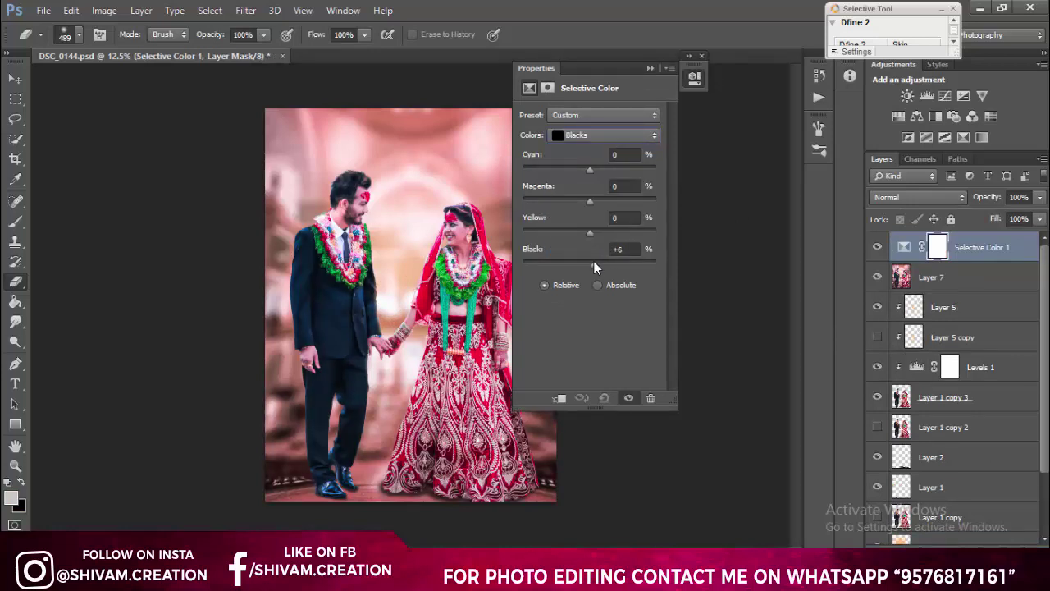
left_click(596, 138)
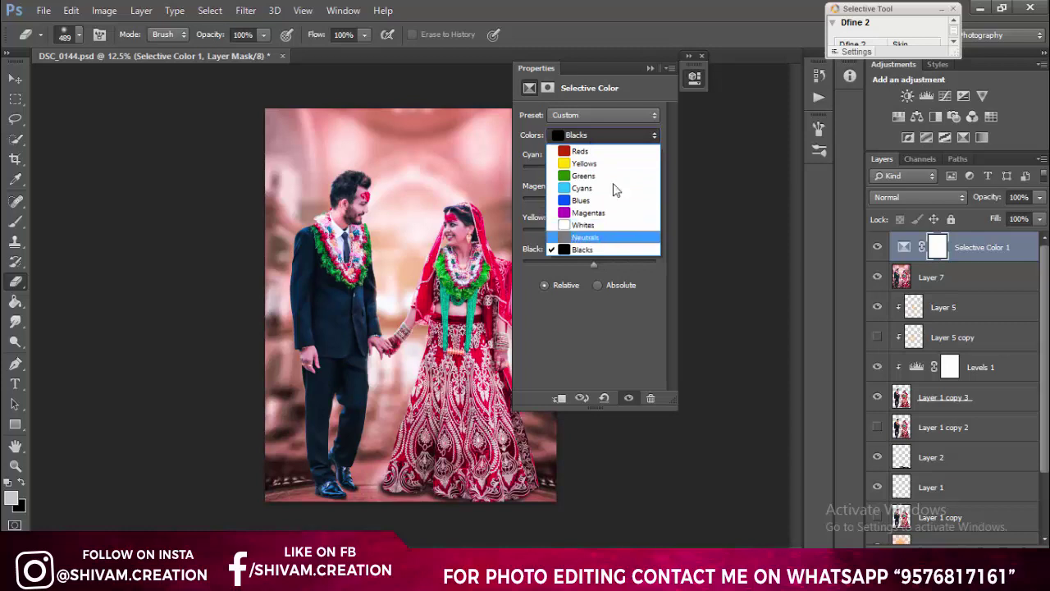
left_click(581, 152)
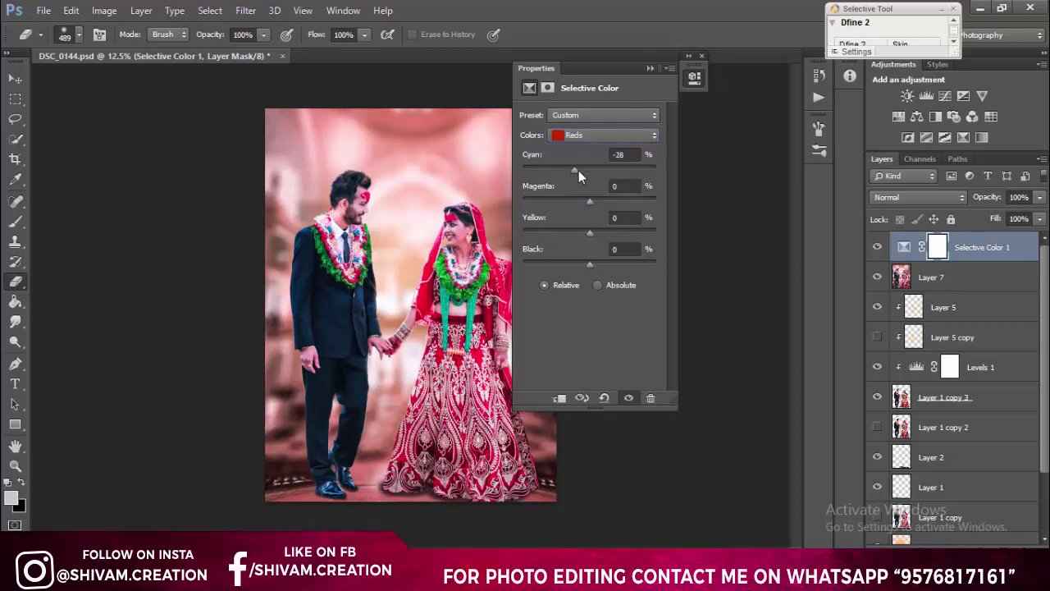
left_click_drag(578, 170, 614, 199)
left_click(579, 230)
Step: Compare the Selective Color adjustment on and off, then lower its opacity to 55%
left_click(650, 69)
left_click(702, 55)
left_click(879, 248)
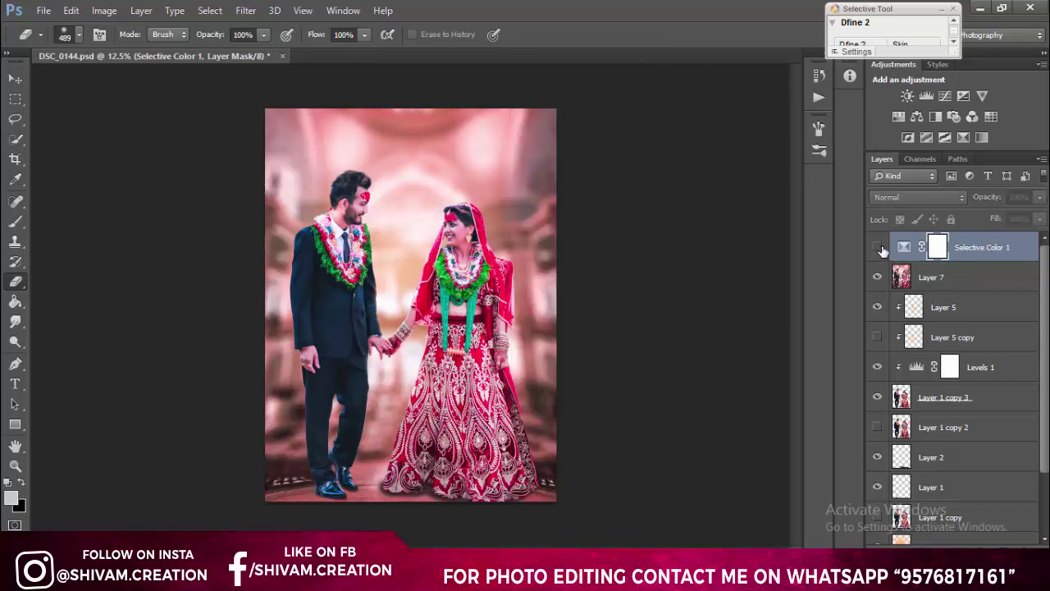
left_click(879, 248)
left_click(880, 248)
left_click(879, 247)
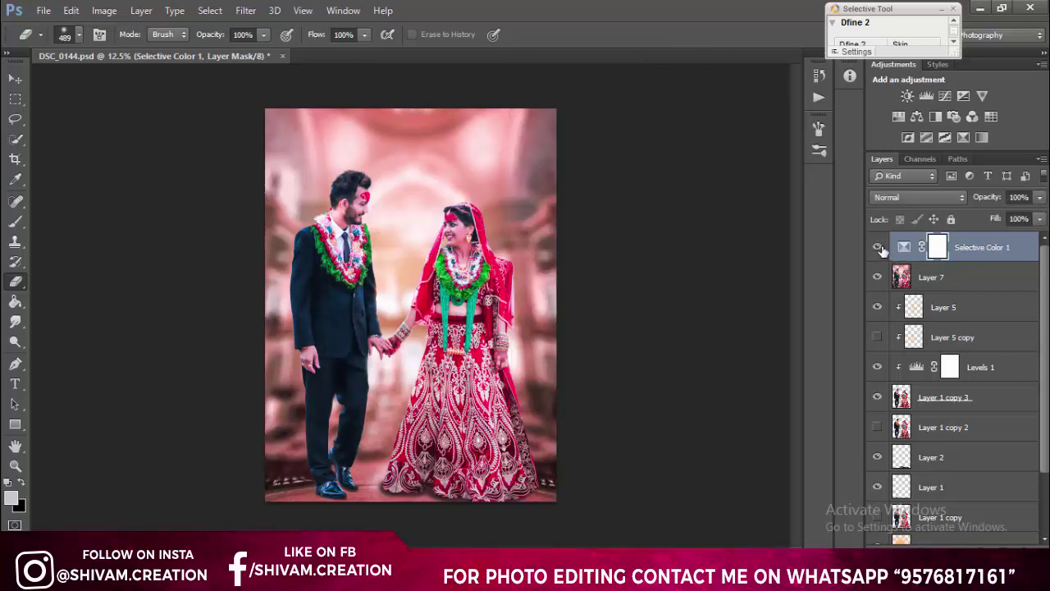
left_click(1039, 197)
left_click_drag(1040, 215, 1016, 218)
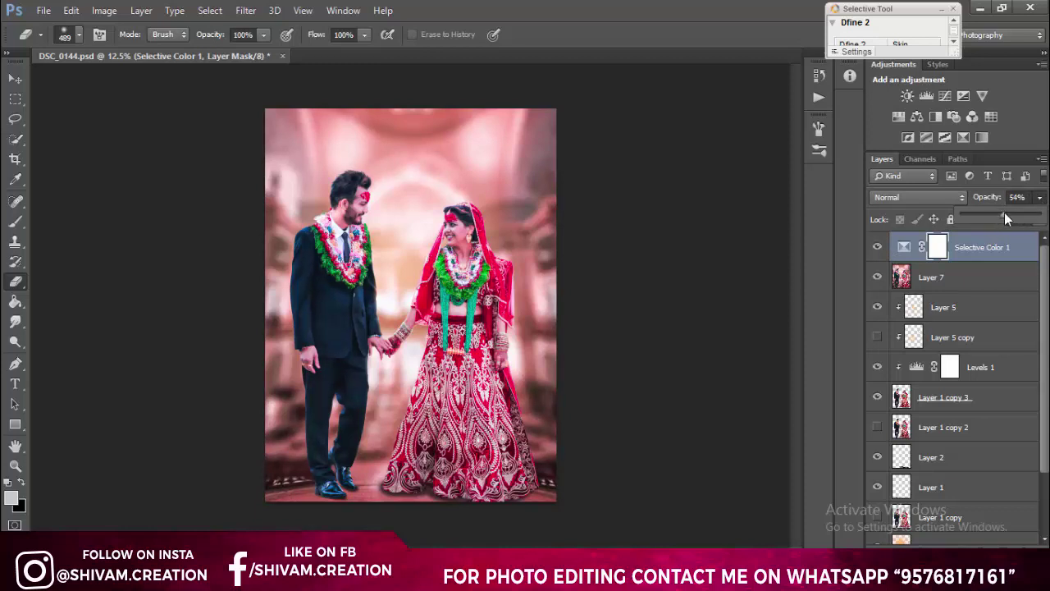
left_click_drag(1005, 212, 1006, 213)
Step: Locate the logo file in the editing folder on Local Disk (E:)
key("m")
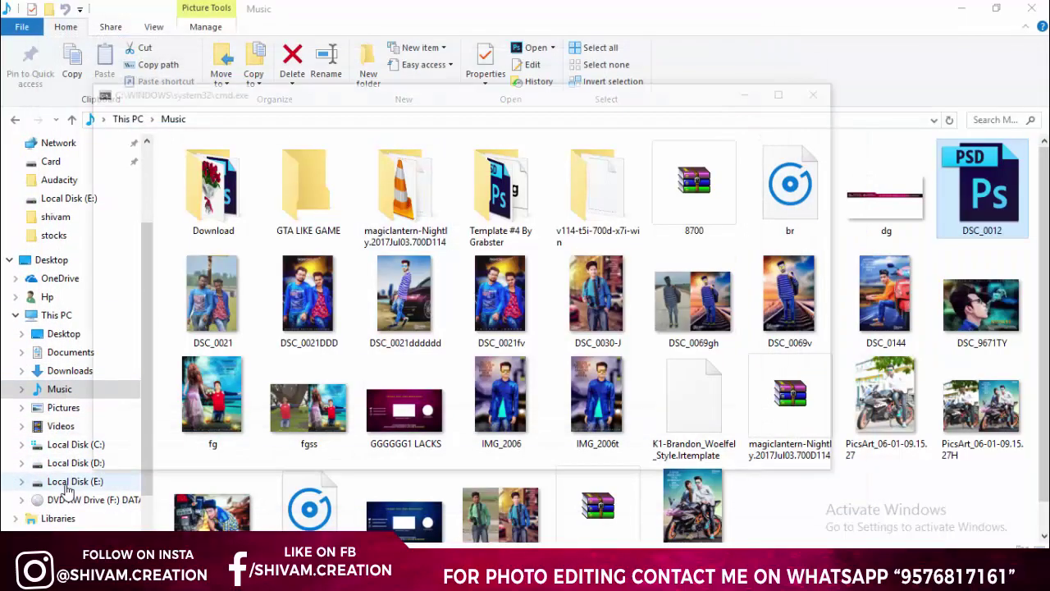
left_click(92, 481)
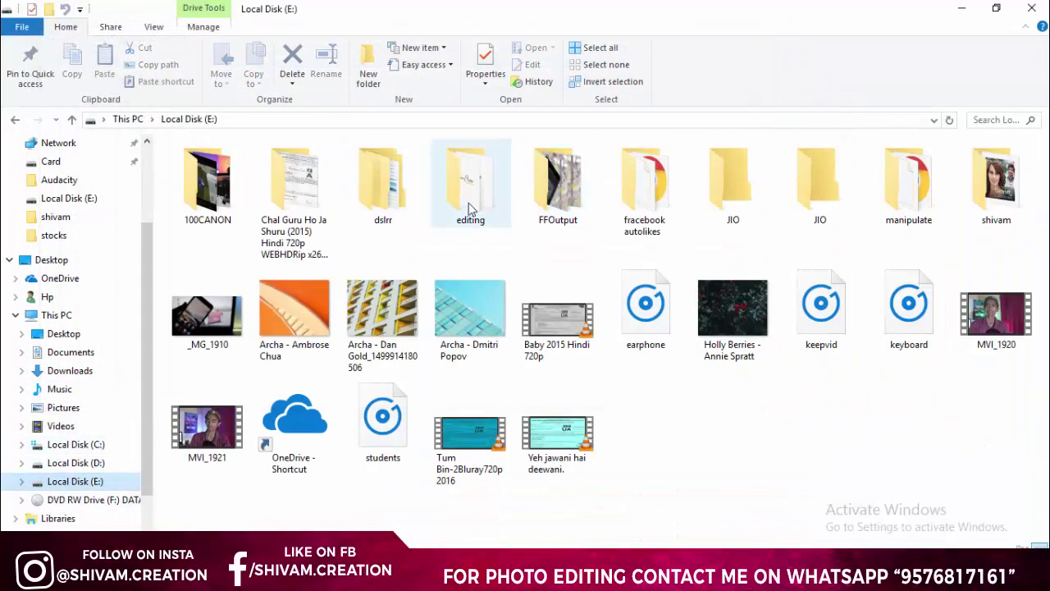
double_click(472, 209)
left_click(408, 446)
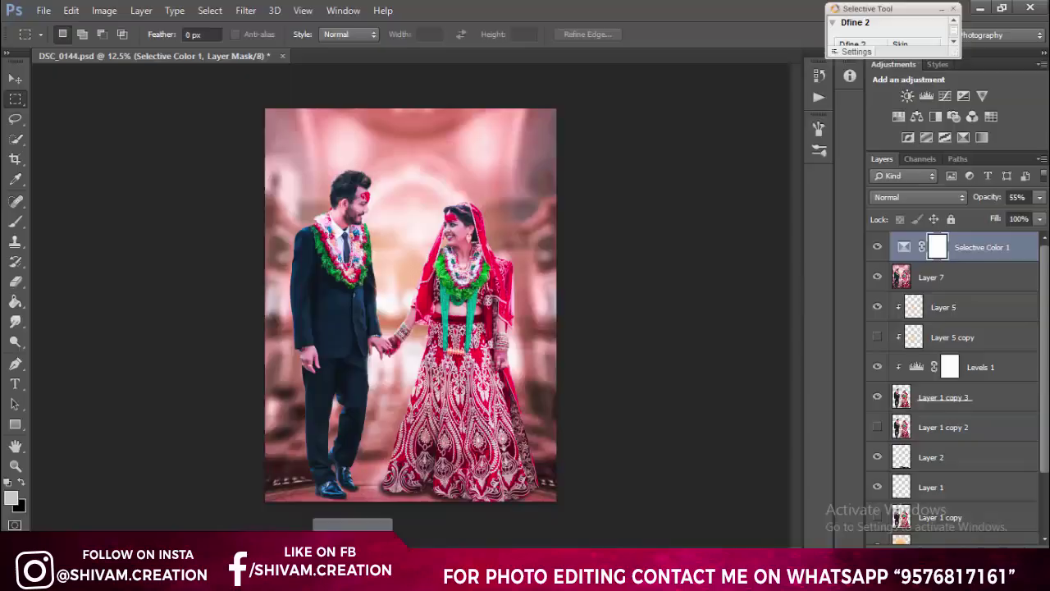
Step: Drop the Shivam logo onto the photo, enlarge it to about 666%, and set it top-left
left_click_drag(352, 525, 361, 415)
left_click_drag(426, 313, 589, 405)
left_click_drag(379, 128, 369, 116)
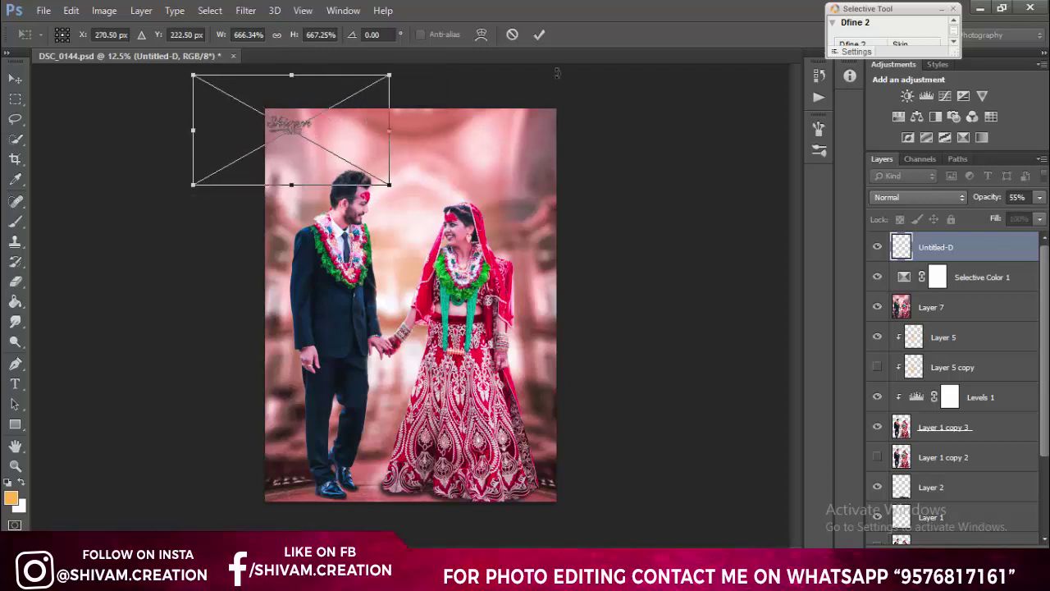
left_click(539, 33)
Step: Give the logo layer a white Color Overlay and a Drop Shadow layer style
double_click(991, 255)
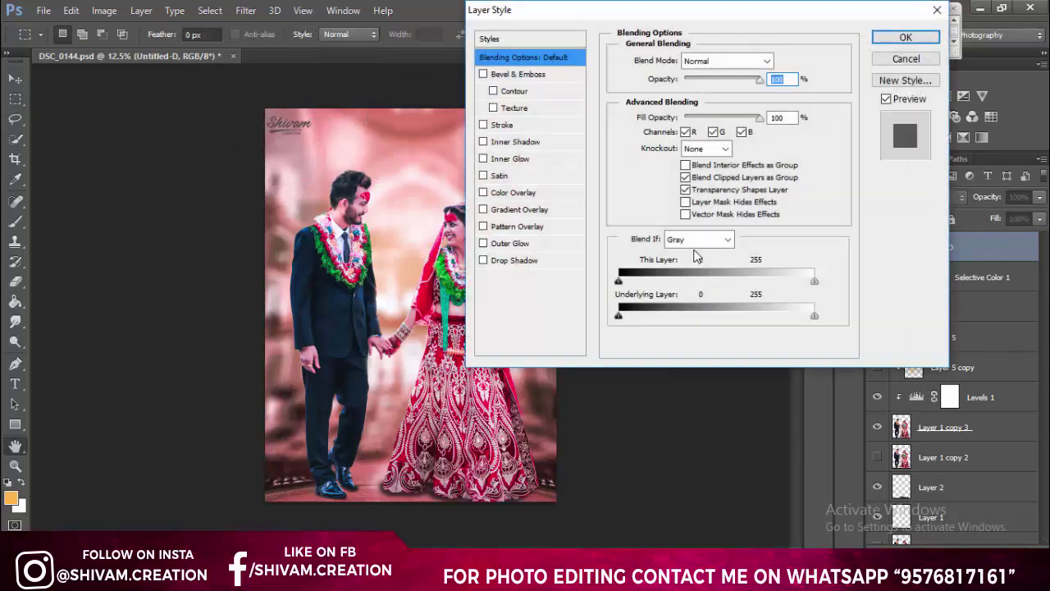
left_click(525, 192)
left_click(777, 60)
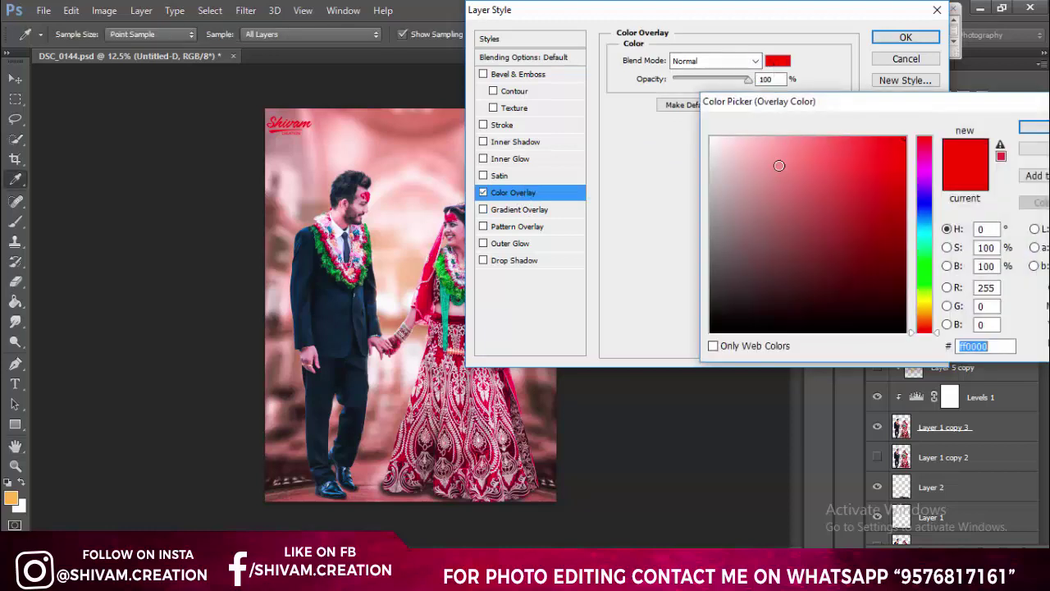
left_click(711, 138)
key("Return")
left_click(517, 261)
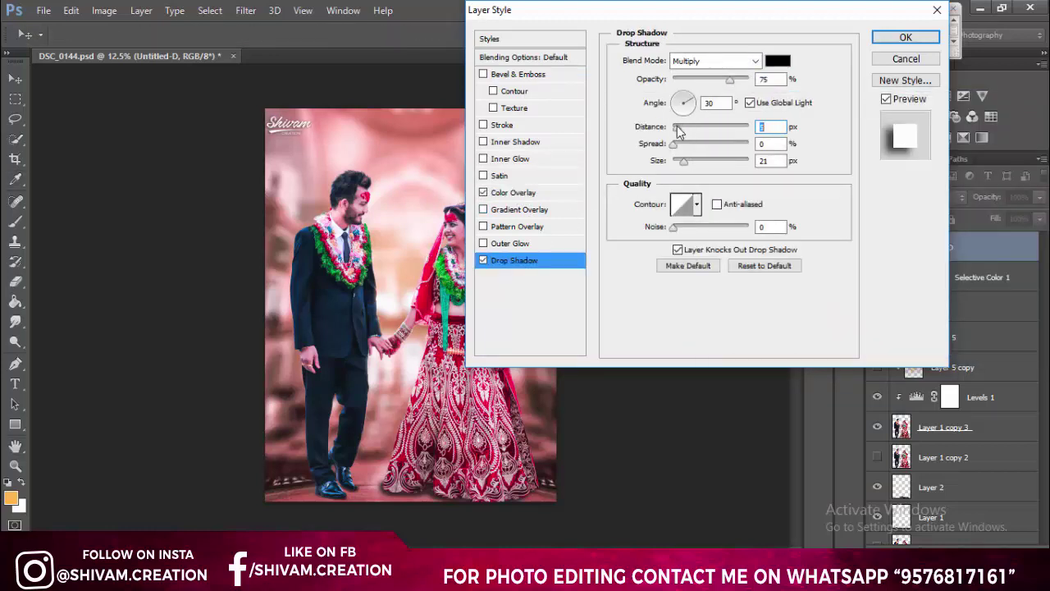
left_click(906, 38)
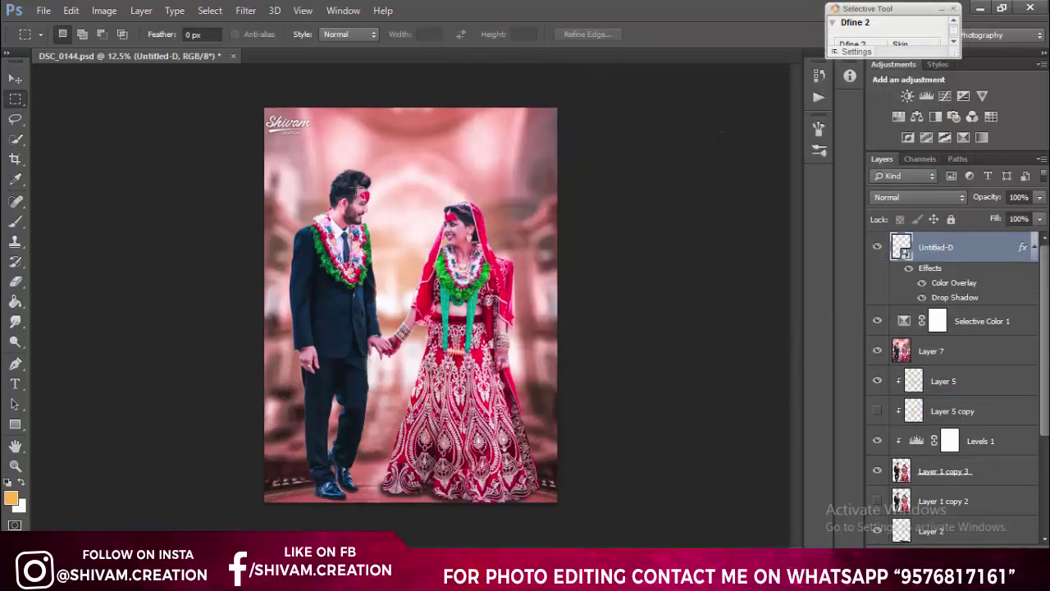
Step: Drag the logo with the Move tool from the top-left to the photo's top-right corner
key("ctrl+plus")
key("v")
left_click_drag(501, 141, 745, 141)
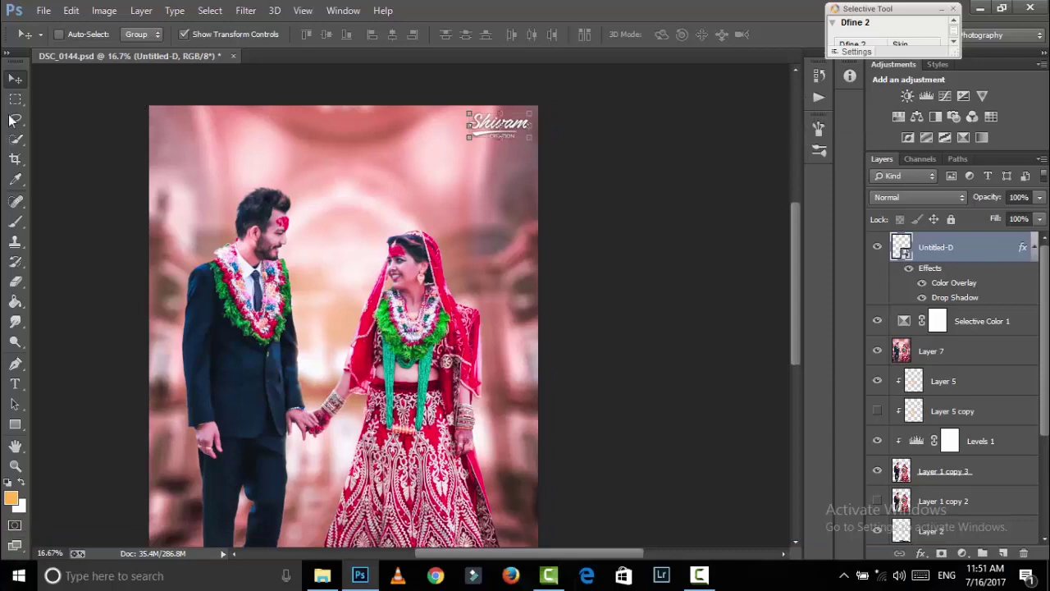
key("m")
key("ctrl+minus")
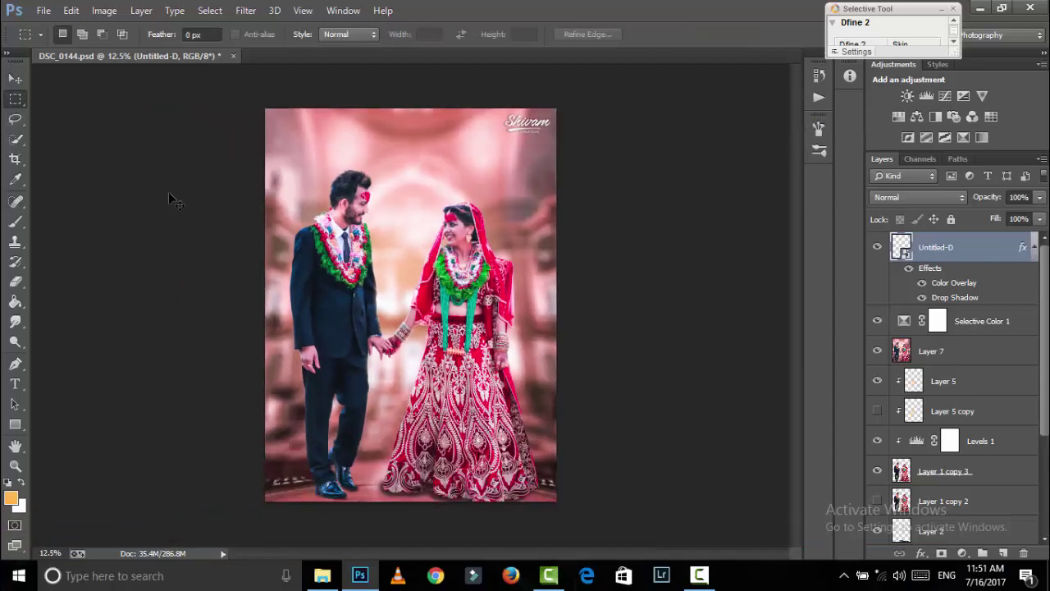